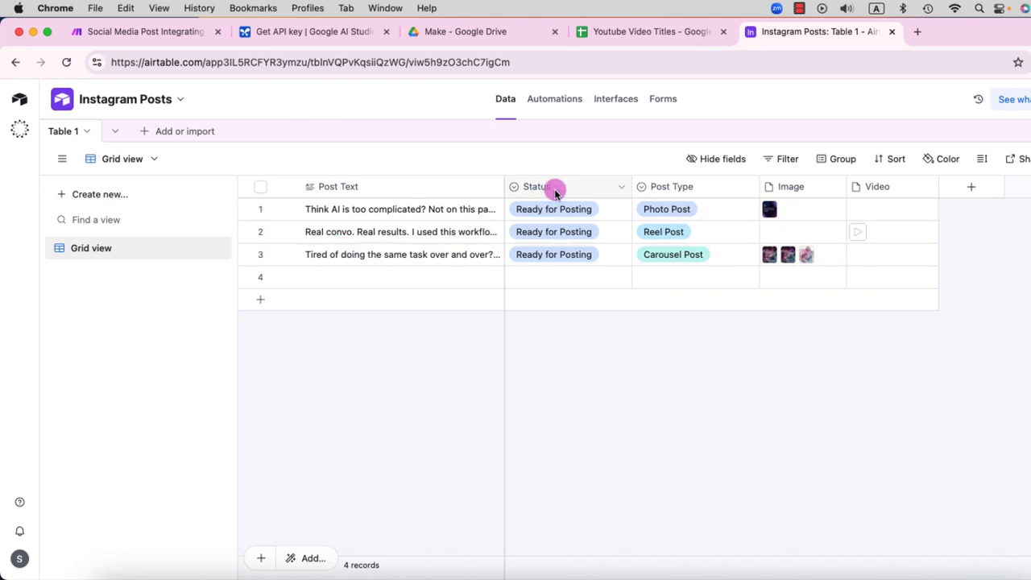
# Set the Status of the first record, the Photo Post, to Ready for Posting.
pyautogui.click(616, 214)
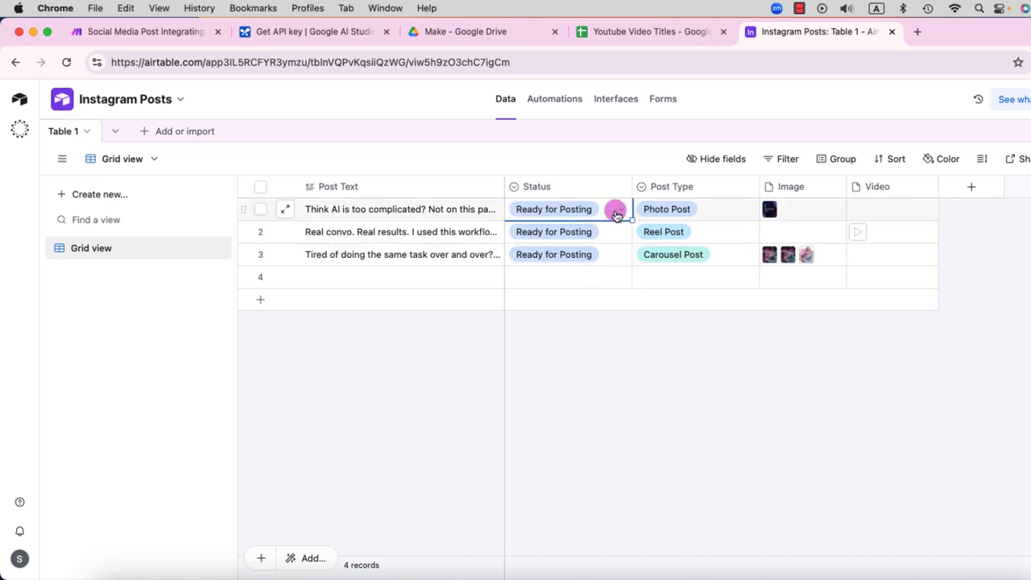
pyautogui.click(625, 212)
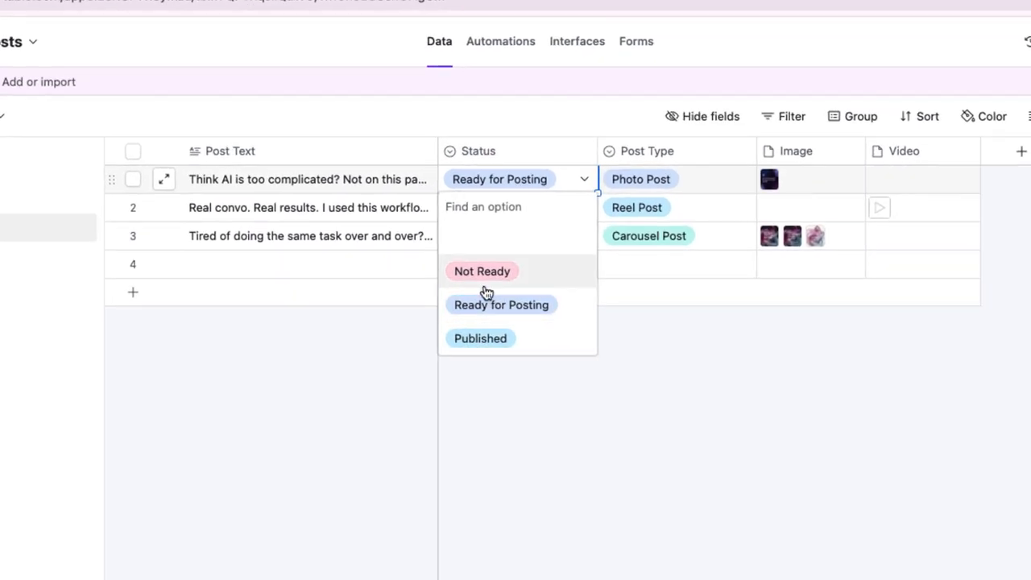
pyautogui.click(510, 314)
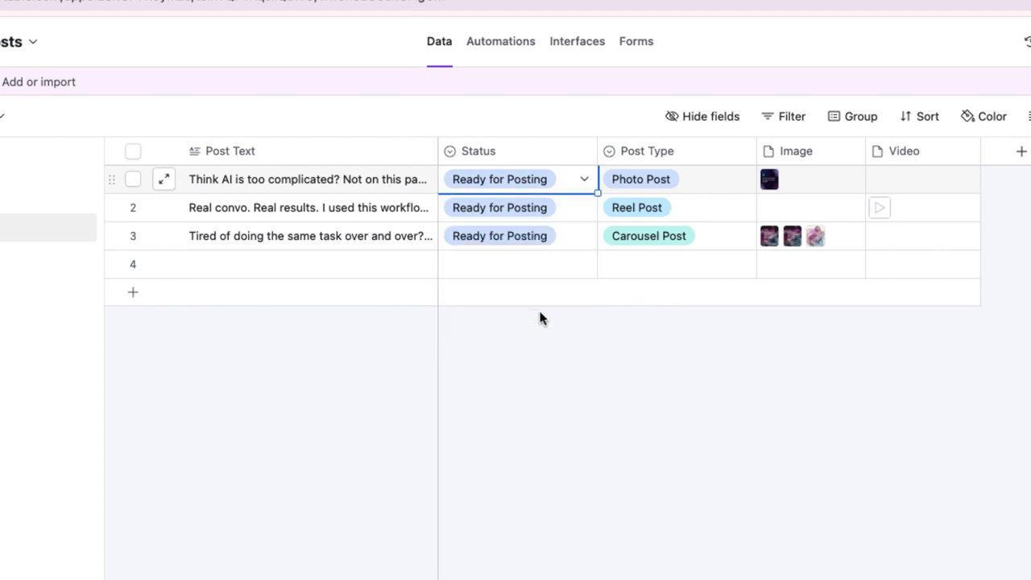
# Check the Photo Post record's type, preview its attached image at full size, and close the preview.
pyautogui.click(685, 182)
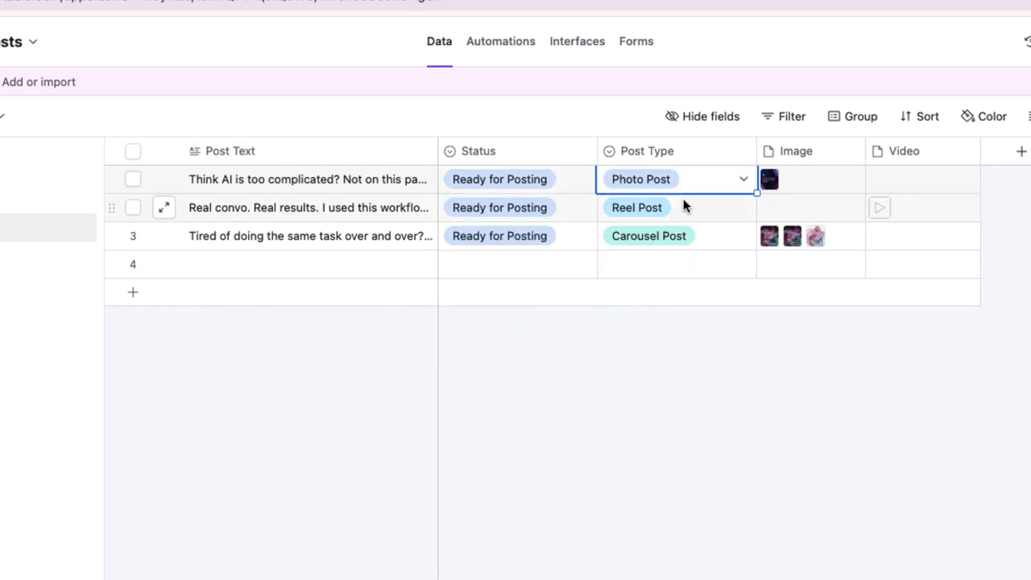
pyautogui.click(785, 188)
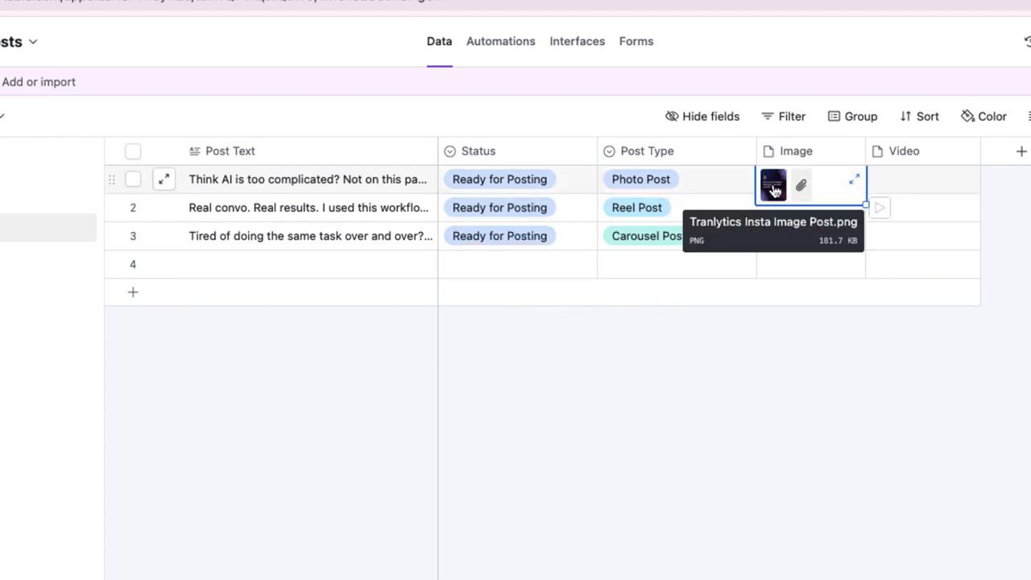
pyautogui.click(773, 187)
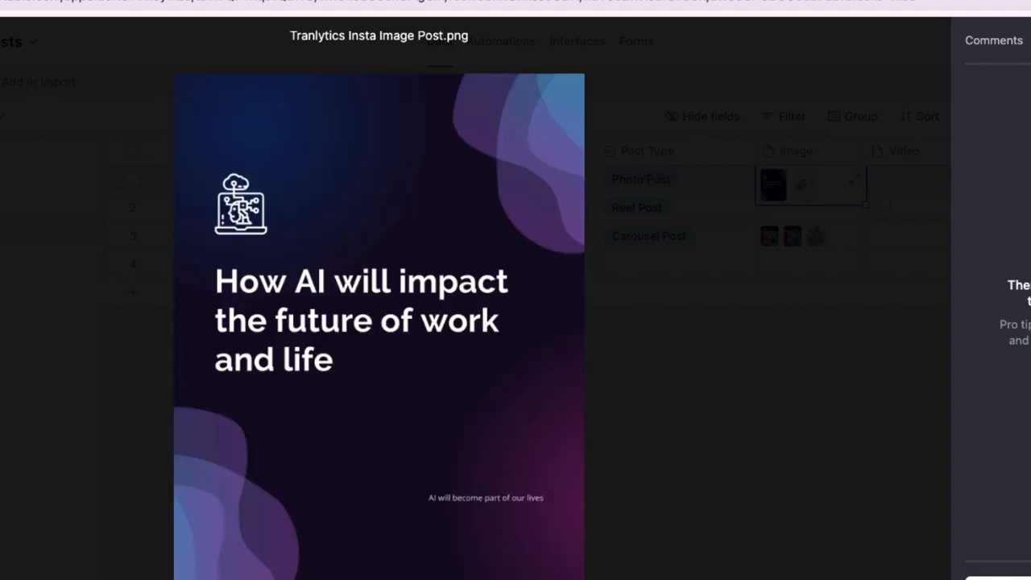
pyautogui.click(84, 89)
# Play the video attached to the Reel Post record, and check the Carousel Post record's type and images.
pyautogui.click(651, 211)
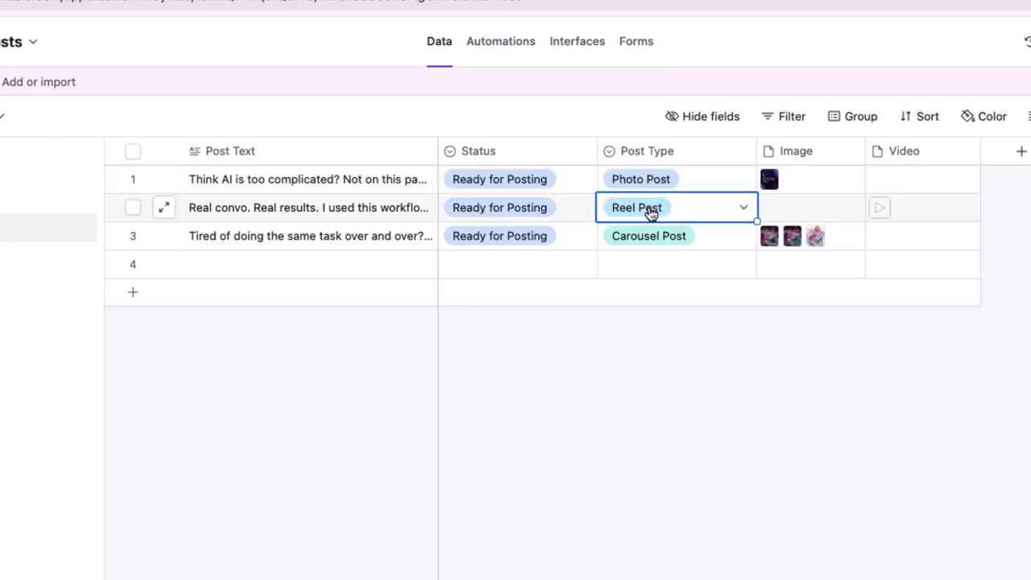
pyautogui.click(883, 211)
pyautogui.click(888, 211)
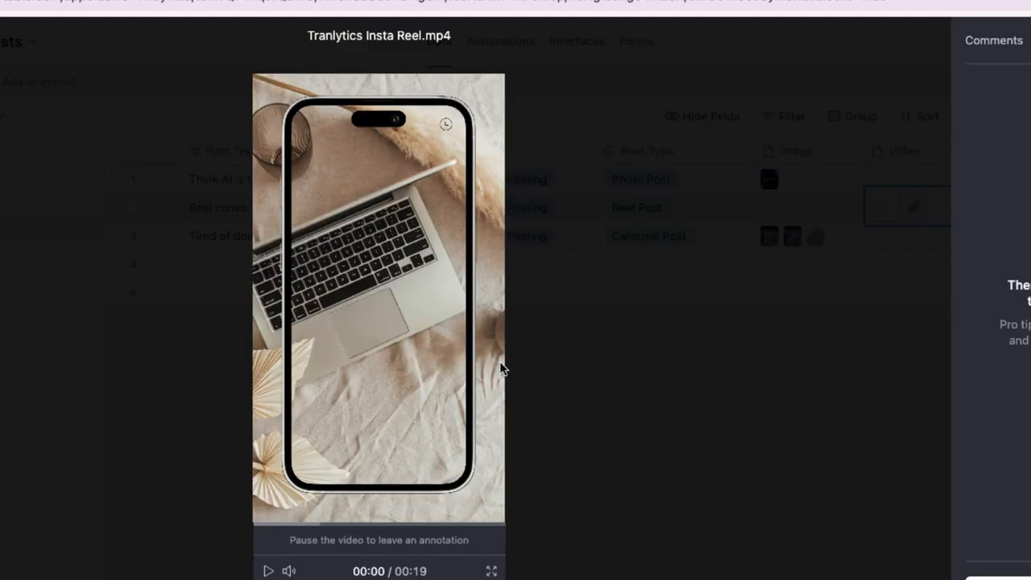
pyautogui.click(310, 519)
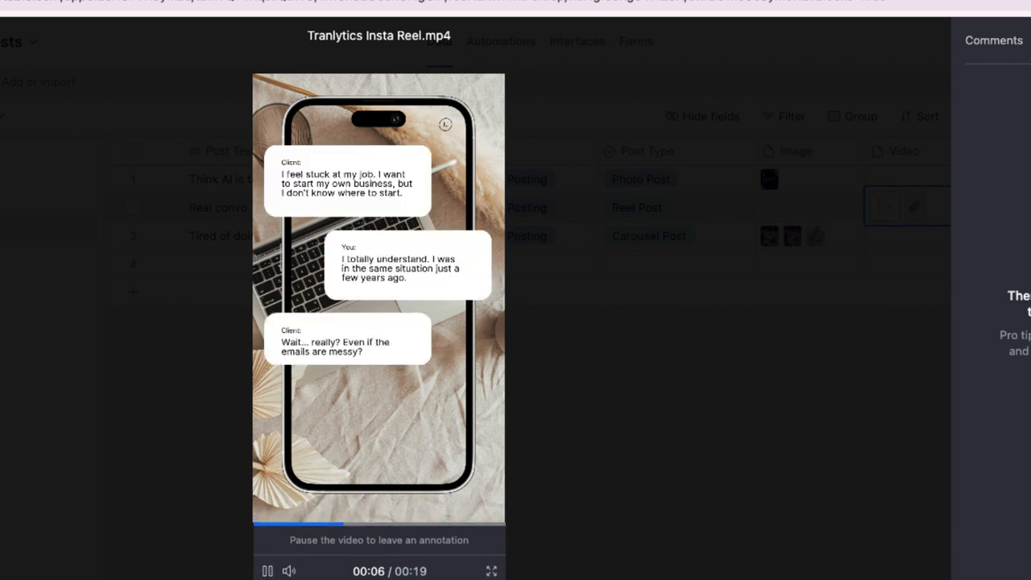
pyautogui.press('Escape')
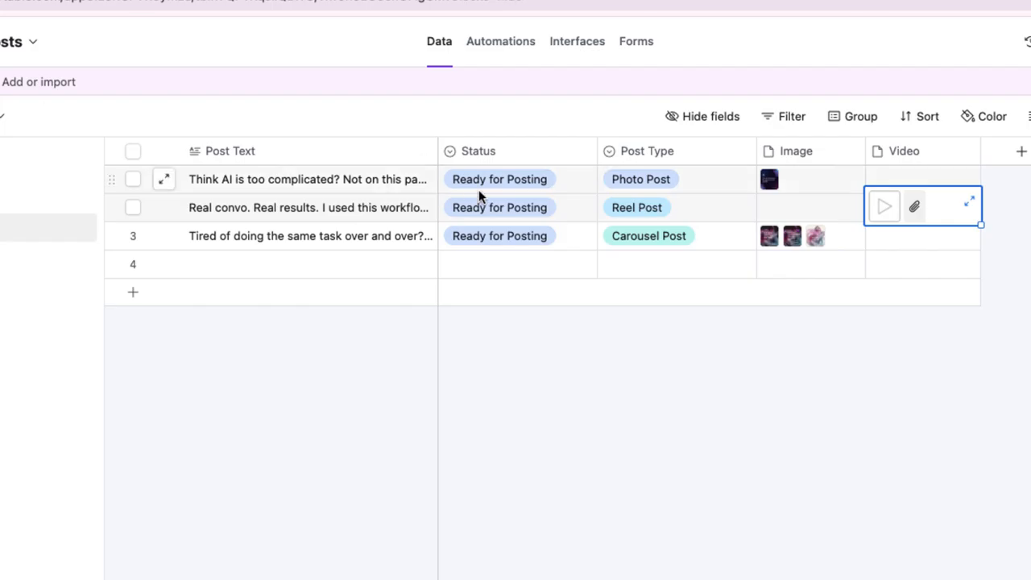
pyautogui.click(668, 240)
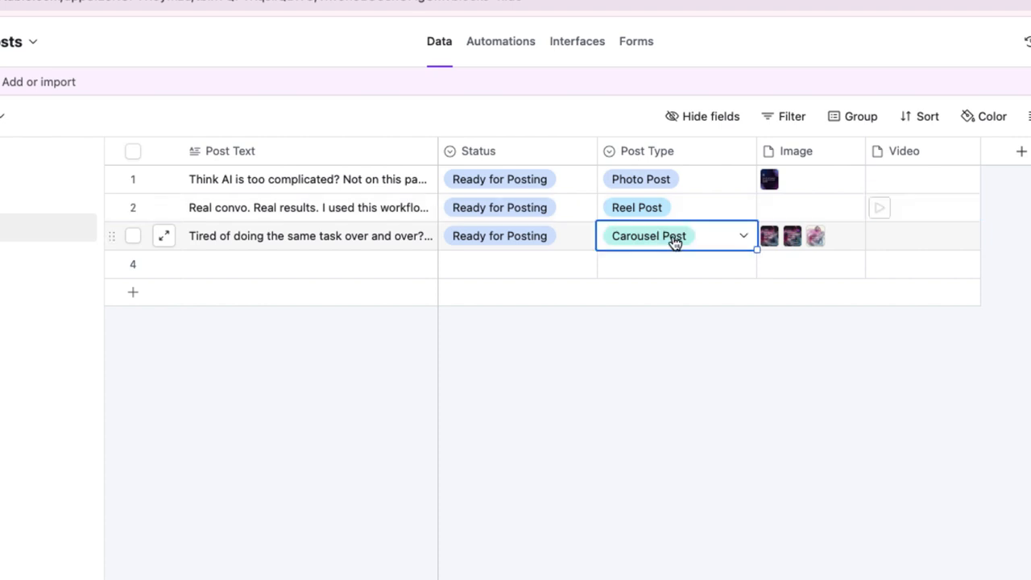
pyautogui.click(848, 241)
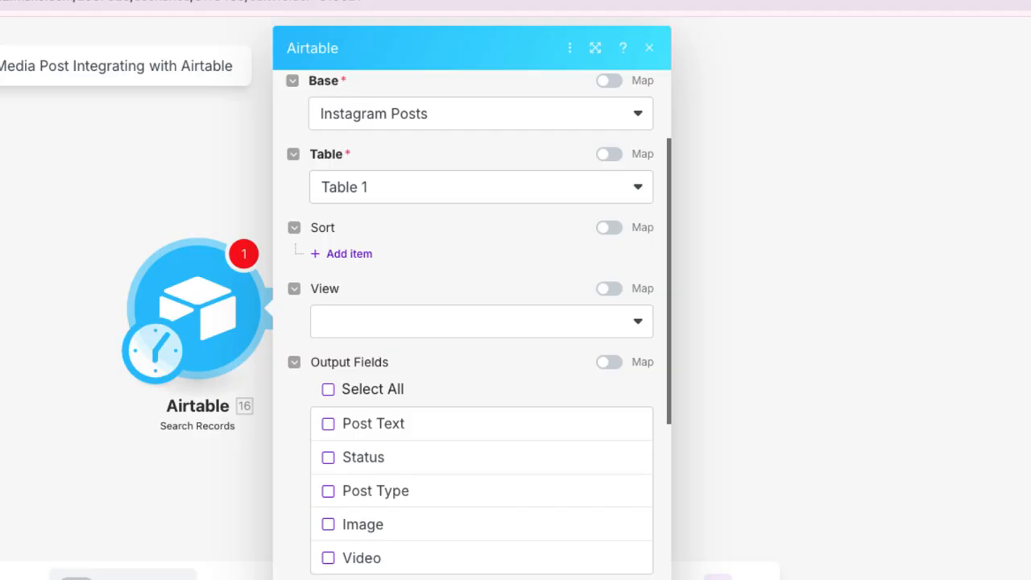
# In Make, filter the Airtable Search Records module with the formula {Status} = "Ready for Posting" and save it.
pyautogui.scroll(-5, 390, 295)
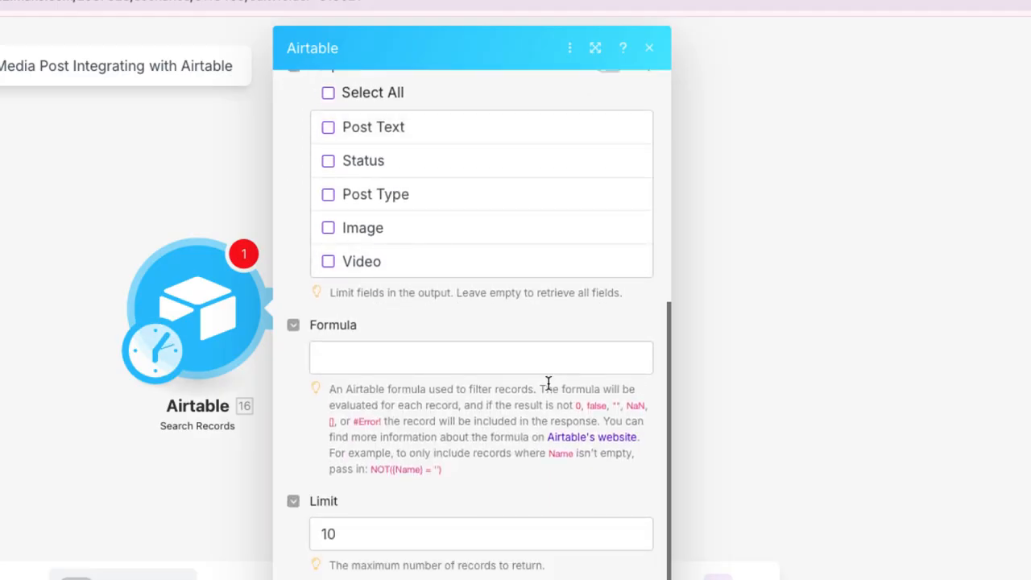
pyautogui.click(405, 360)
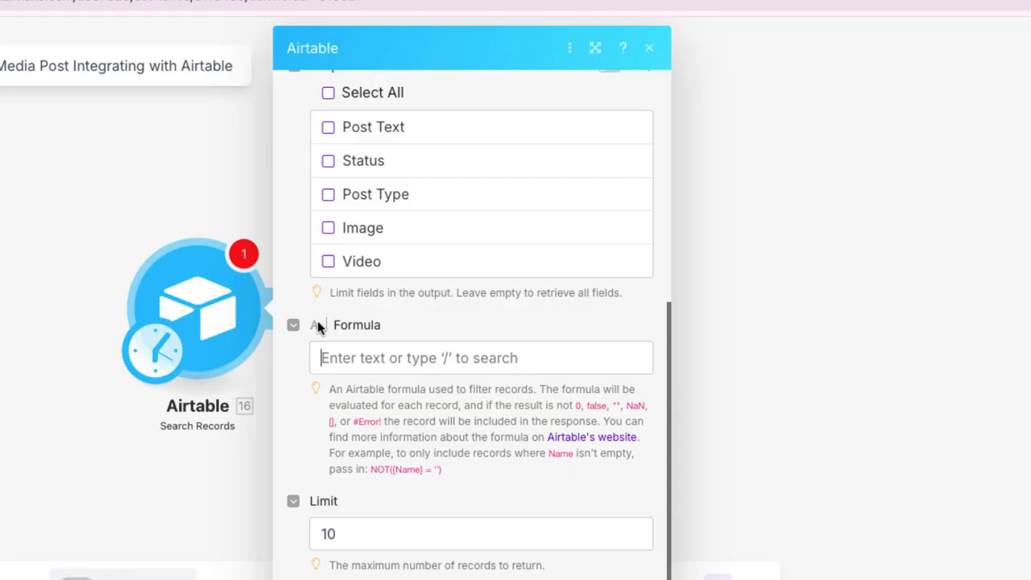
pyautogui.click(435, 366)
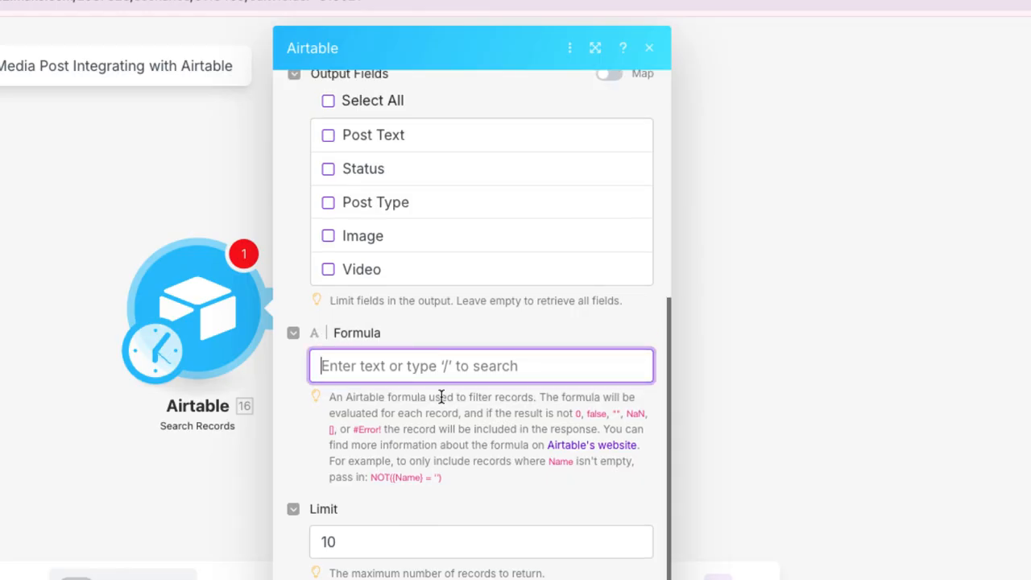
pyautogui.write('{Status} = "Ready for Posting')
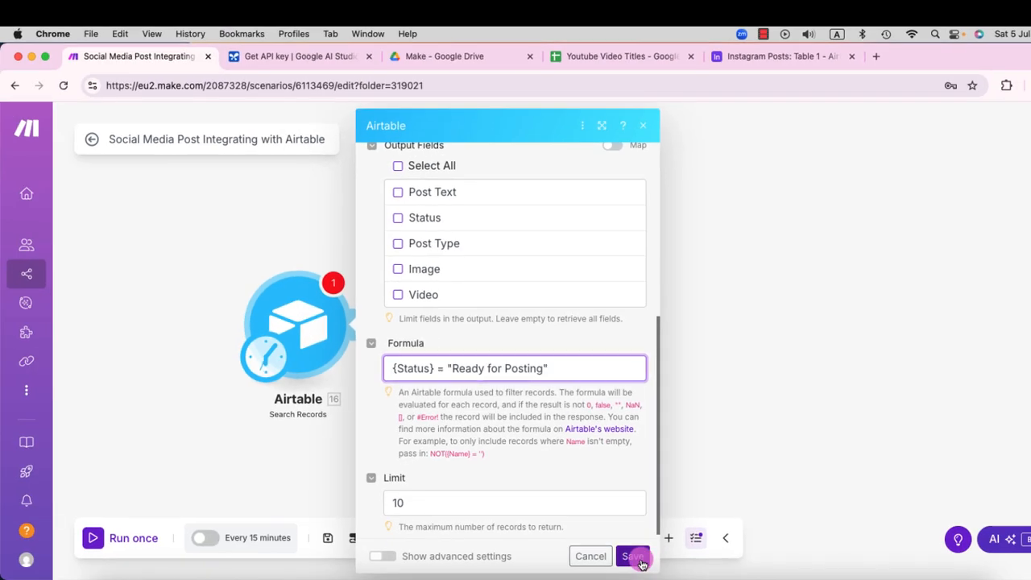
pyautogui.click(640, 562)
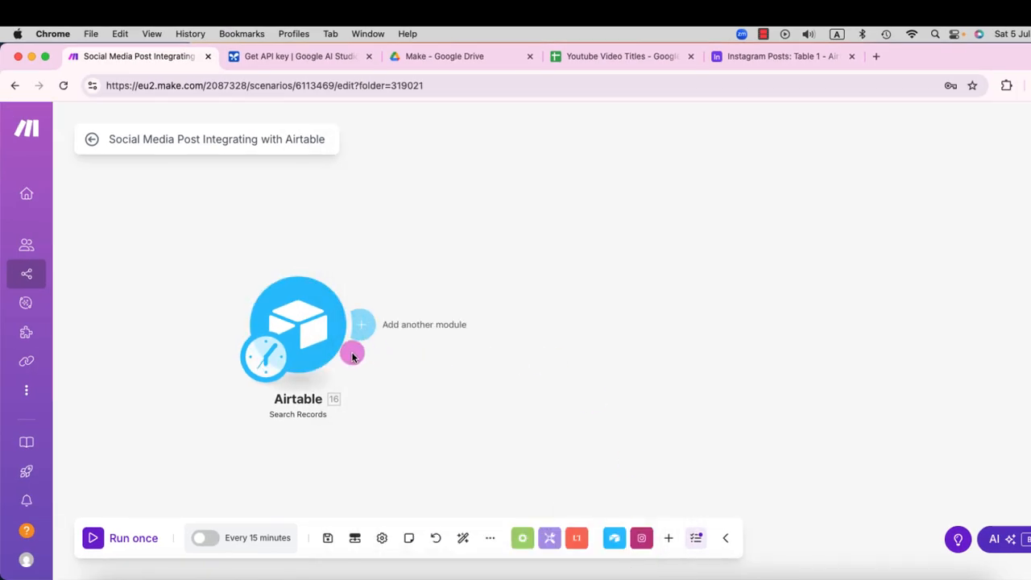
# Run the scenario once and examine the input and output bundles returned by the Airtable search.
pyautogui.click(94, 538)
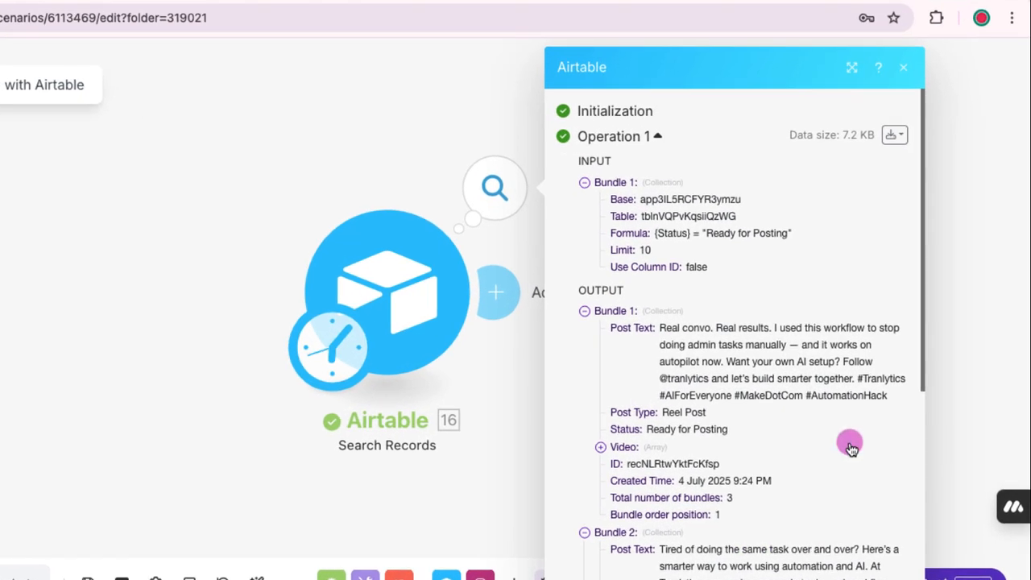
pyautogui.scroll(-3, 851, 448)
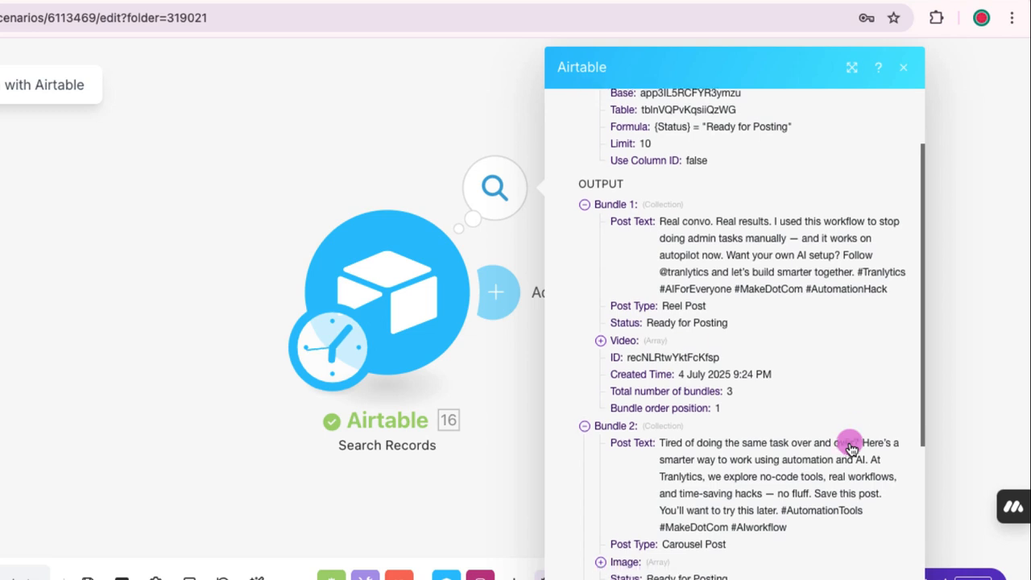
pyautogui.scroll(-1, 851, 449)
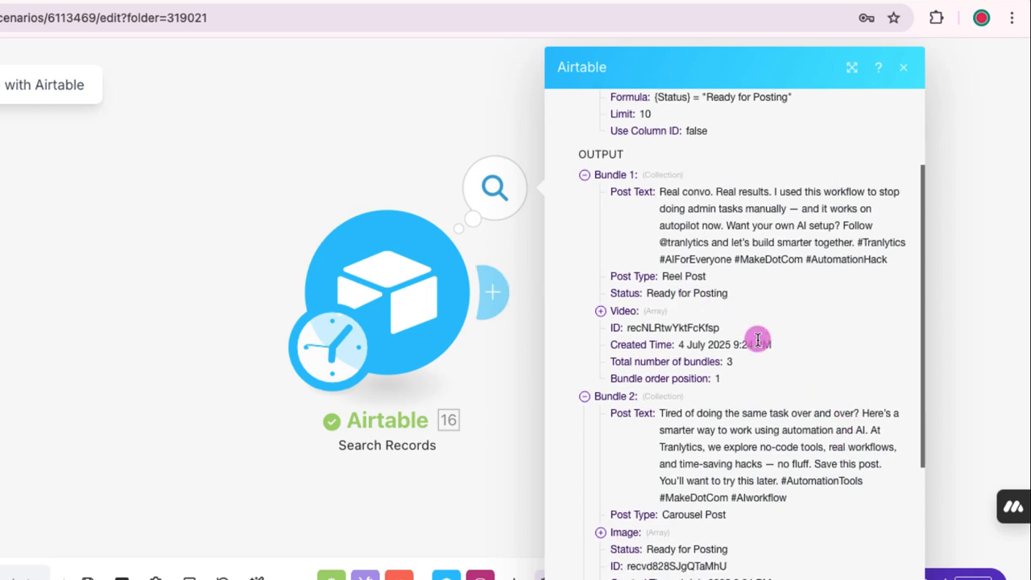
pyautogui.scroll(-4, 758, 340)
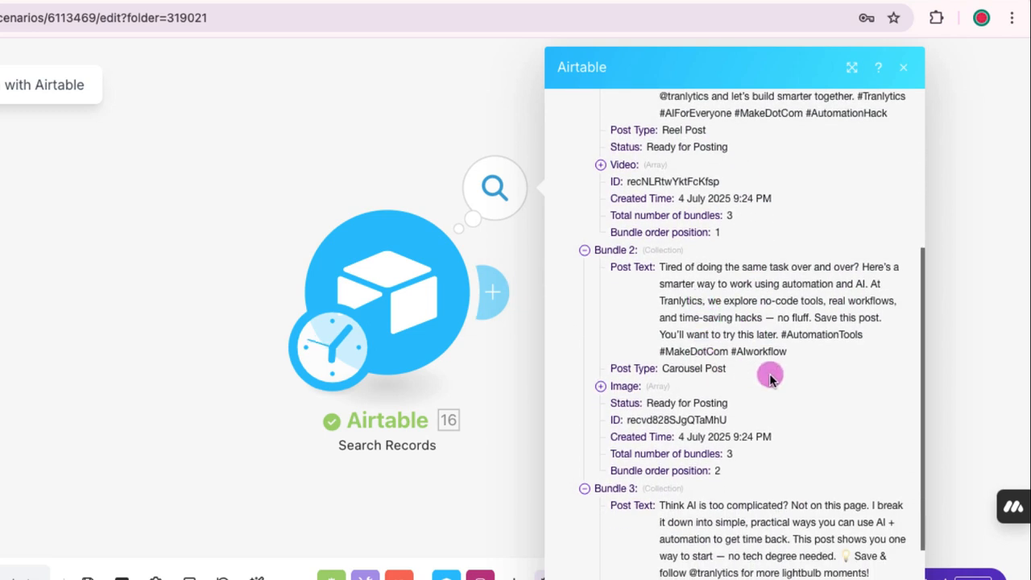
pyautogui.scroll(-4, 769, 378)
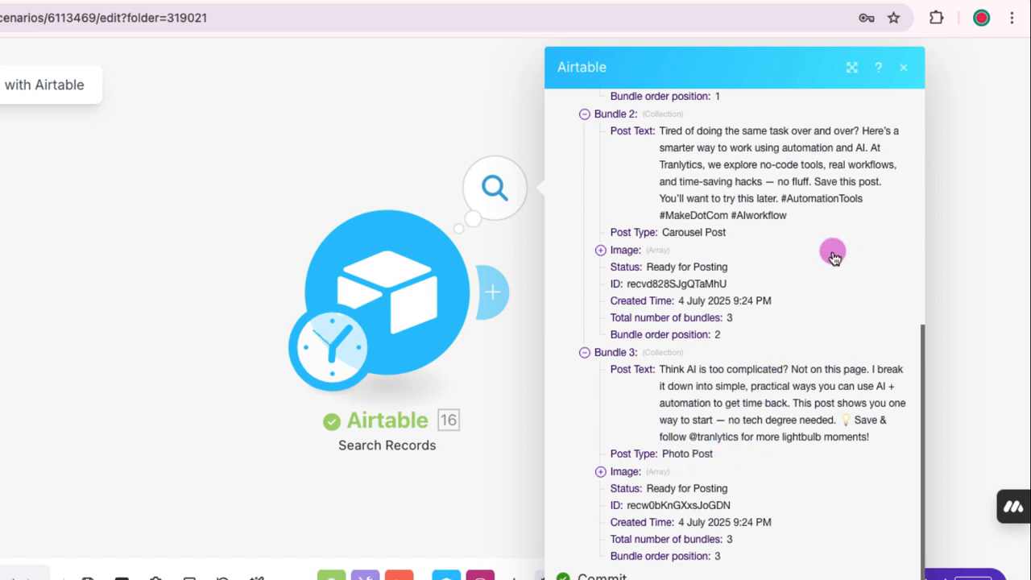
pyautogui.scroll(10, 828, 266)
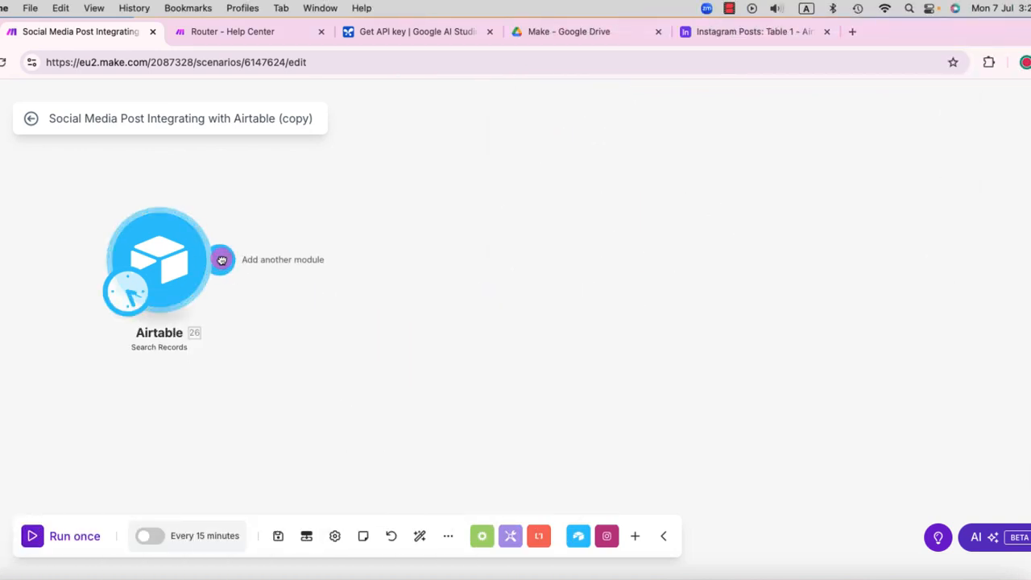
# Add an Instagram for Business (Facebook login) Create a photo post module after the Airtable module.
pyautogui.click(221, 259)
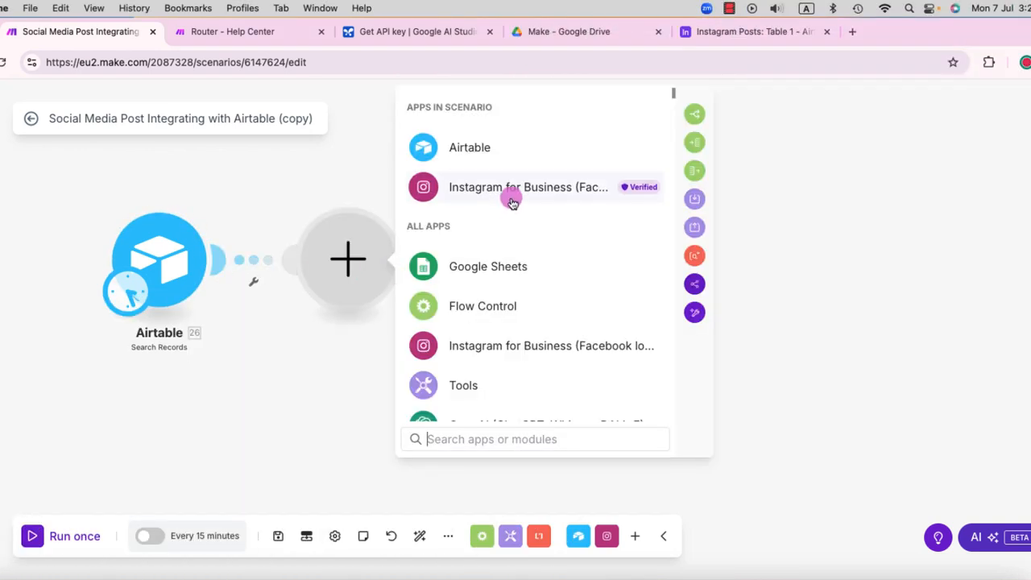
pyautogui.click(512, 203)
pyautogui.scroll(-1, 630, 336)
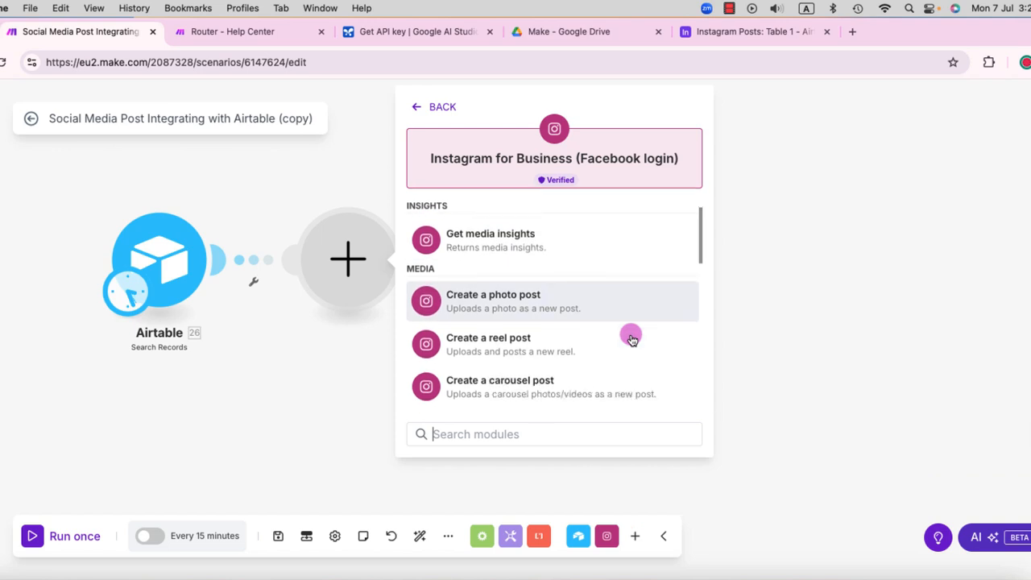
pyautogui.scroll(-1, 630, 337)
pyautogui.click(477, 255)
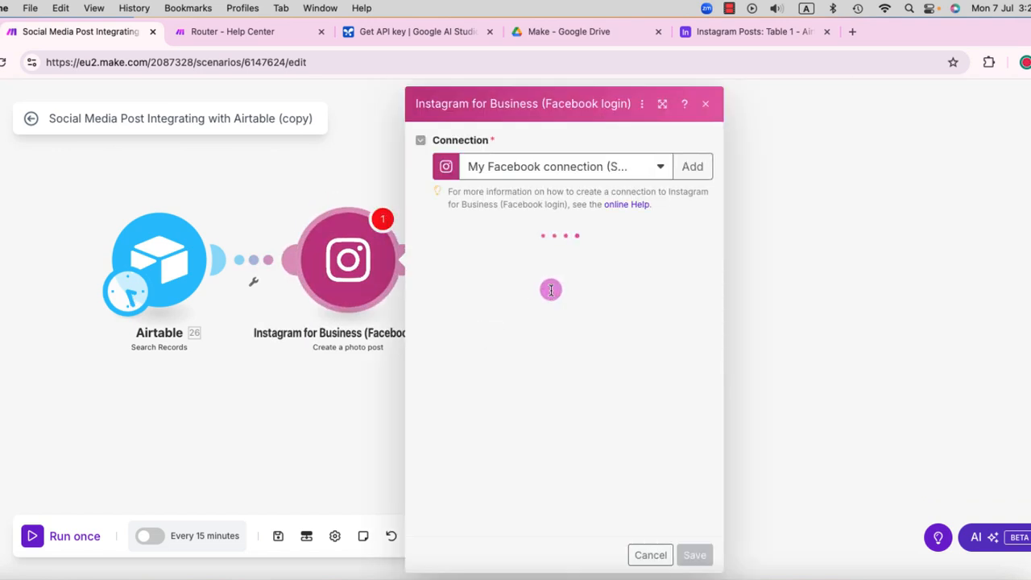
pyautogui.click(553, 256)
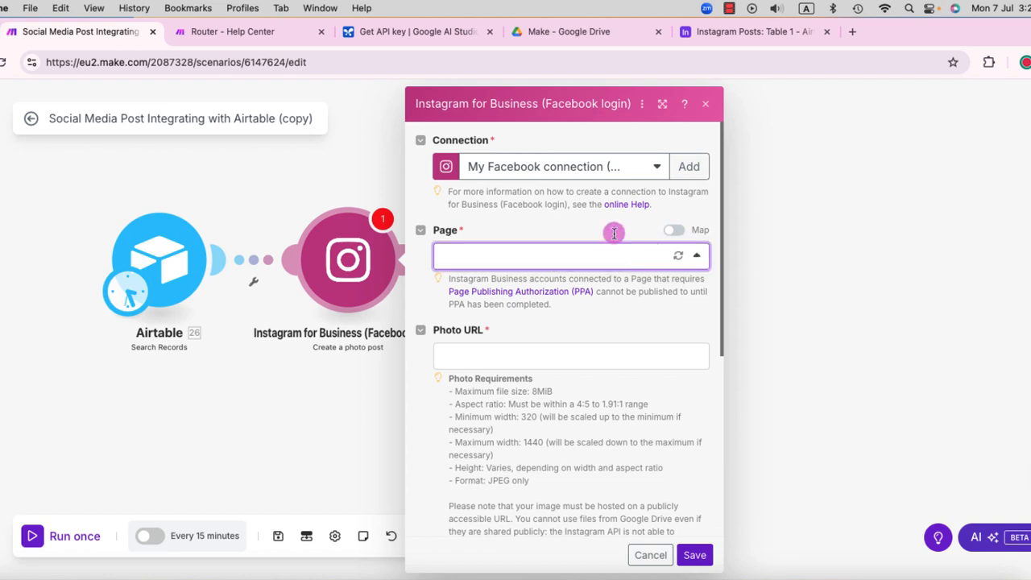
pyautogui.click(582, 168)
pyautogui.click(585, 207)
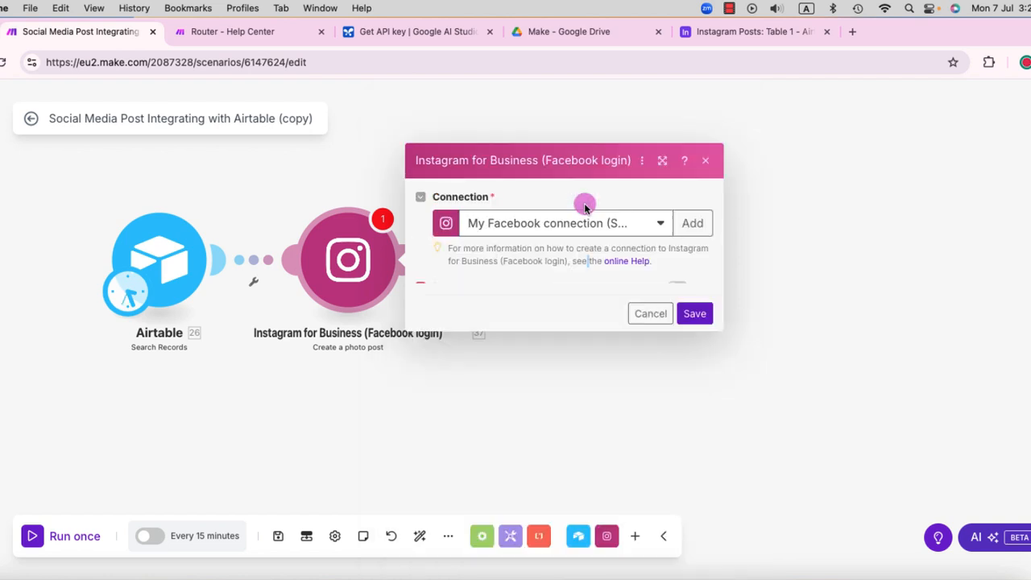
pyautogui.click(590, 258)
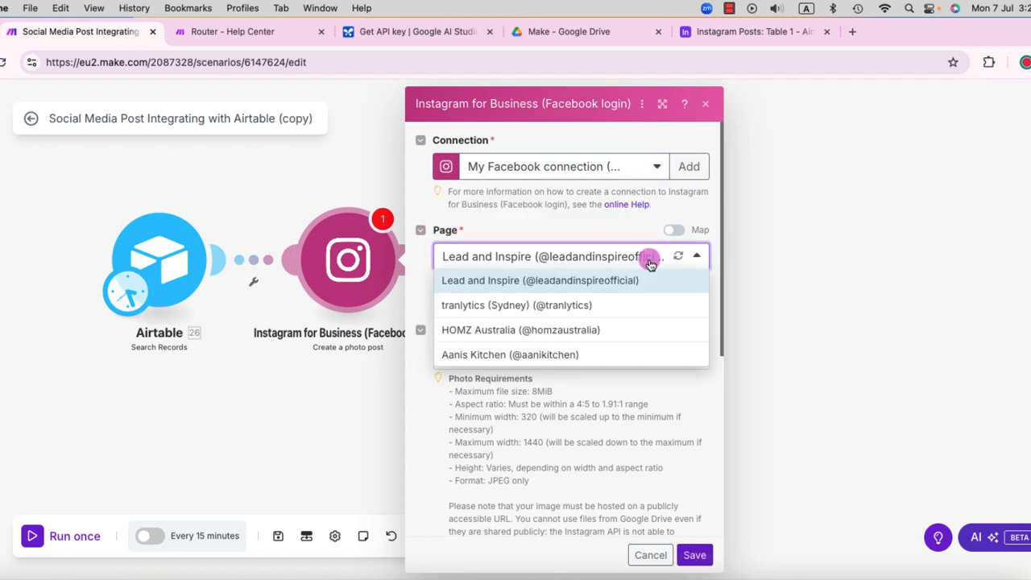
pyautogui.click(592, 304)
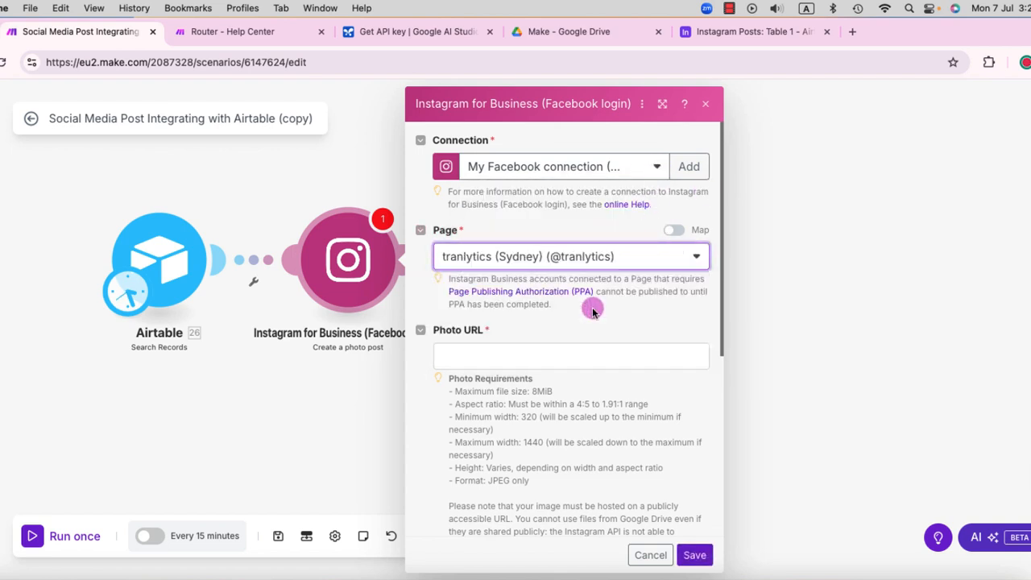
# Map the Photo URL to the URL inside the Airtable record's Image[] array.
pyautogui.click(630, 355)
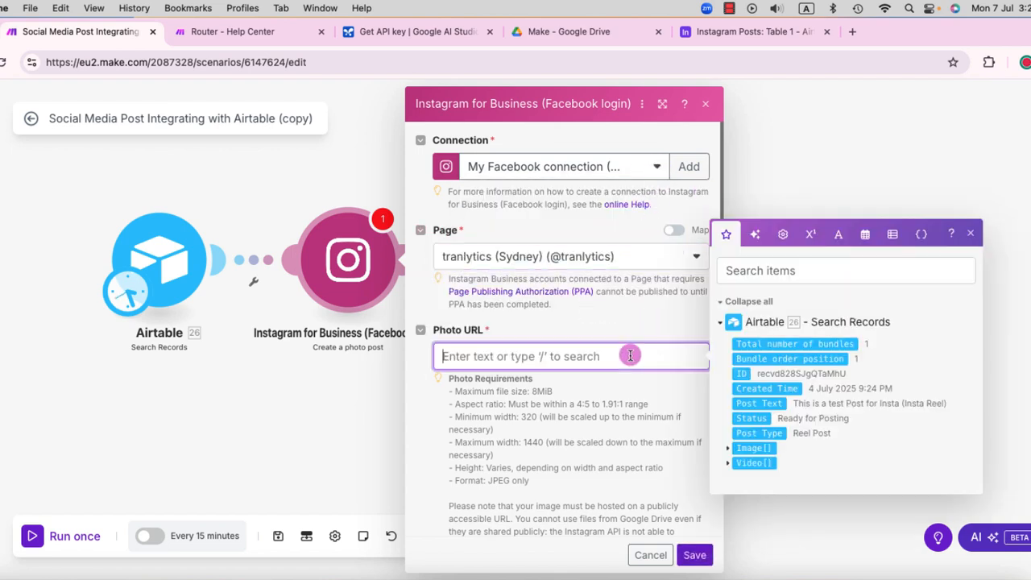
pyautogui.click(729, 447)
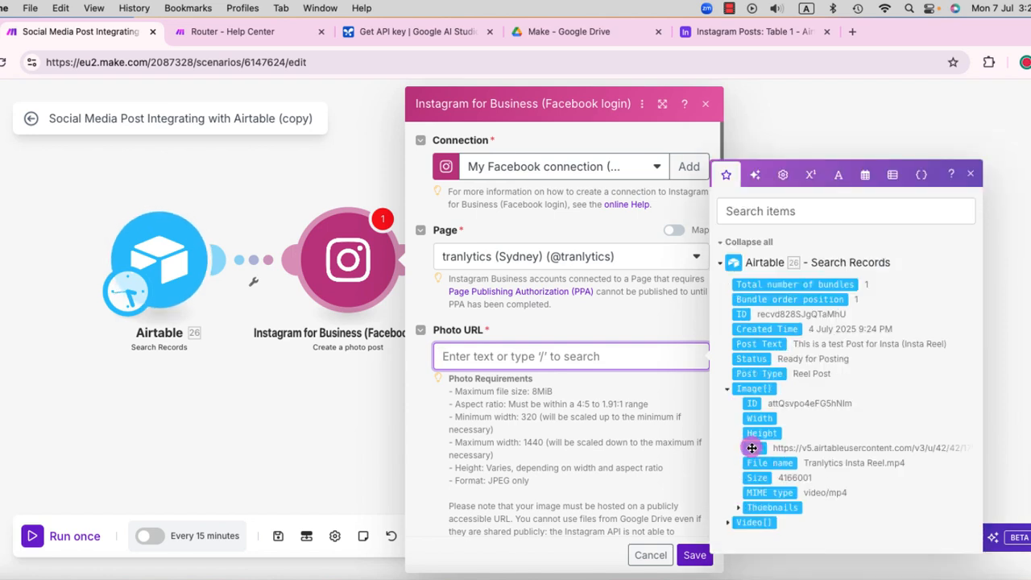
pyautogui.click(754, 448)
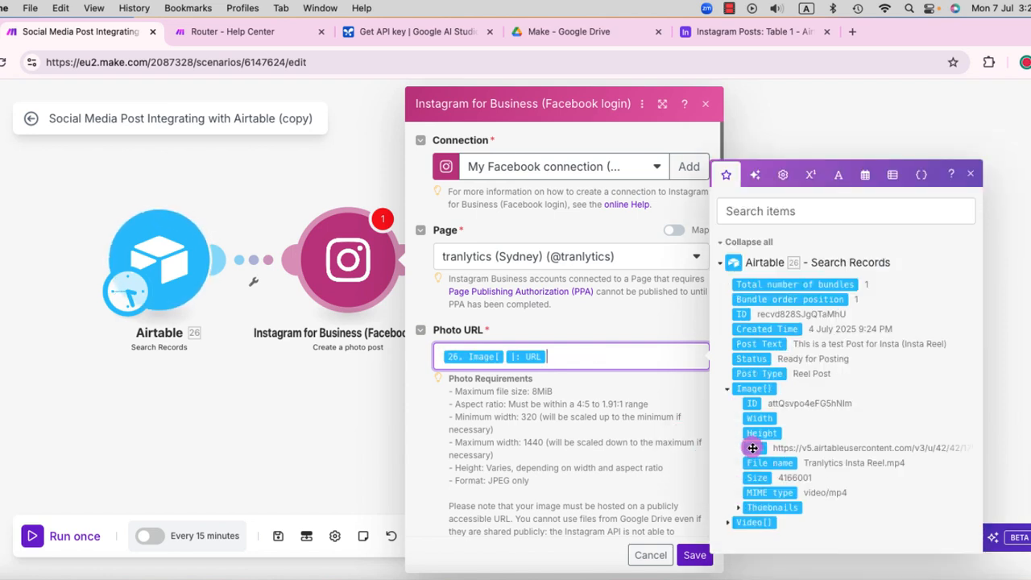
pyautogui.click(639, 421)
# Map the photo post's Caption to the Post Text from the Airtable search and save the module.
pyautogui.scroll(-5, 640, 423)
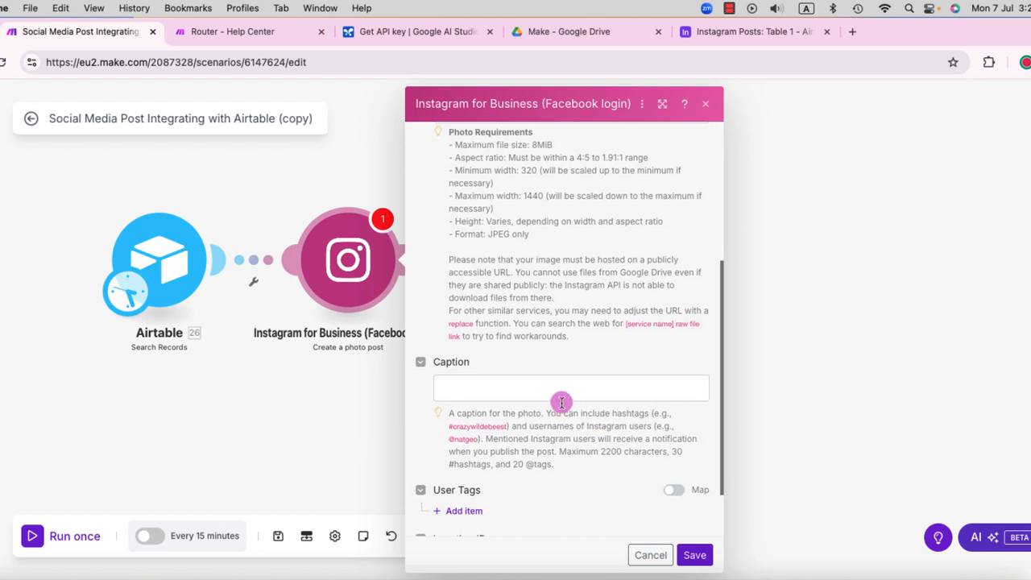
pyautogui.click(522, 390)
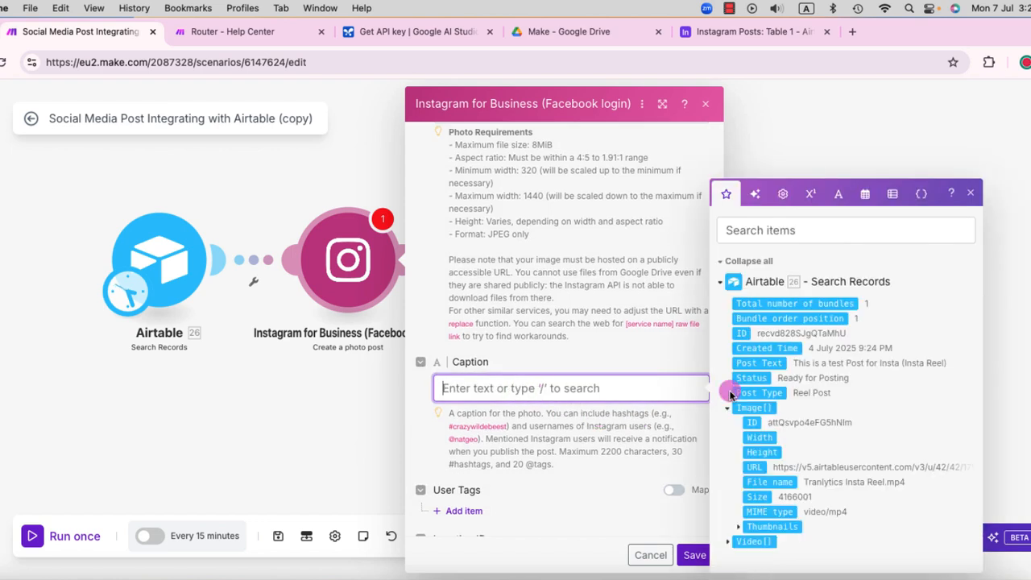
pyautogui.click(755, 364)
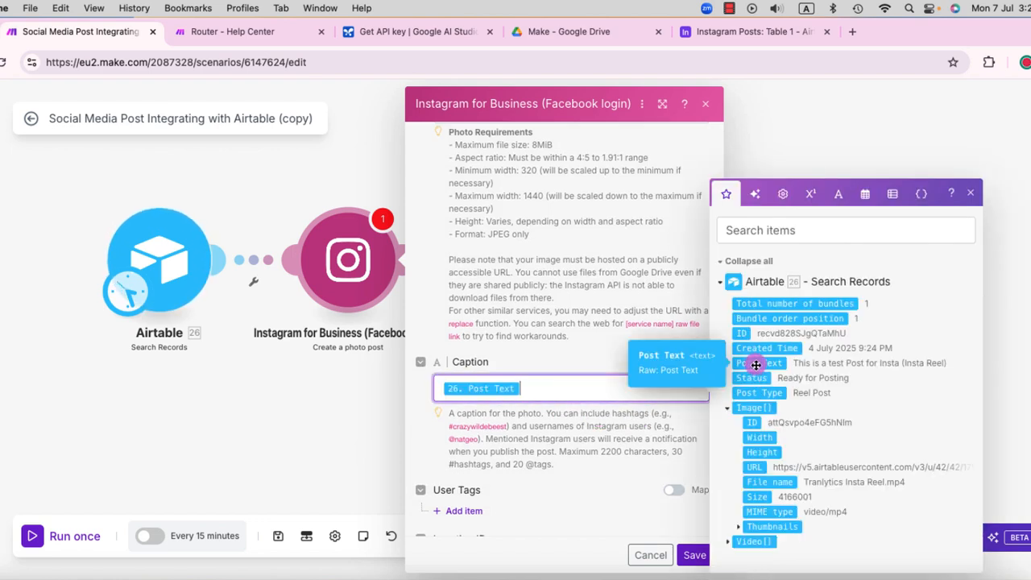
pyautogui.scroll(-2, 628, 453)
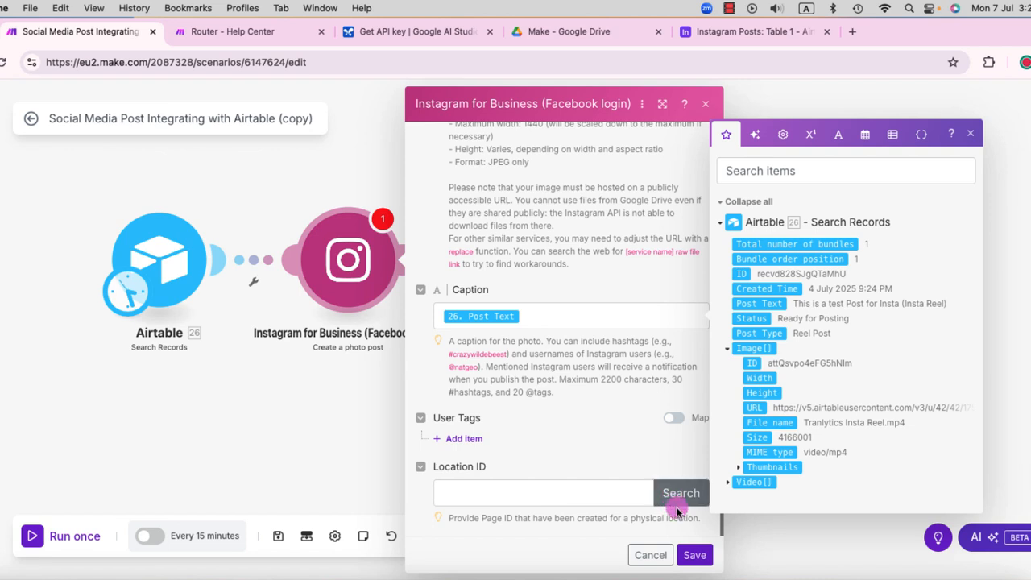
pyautogui.click(694, 555)
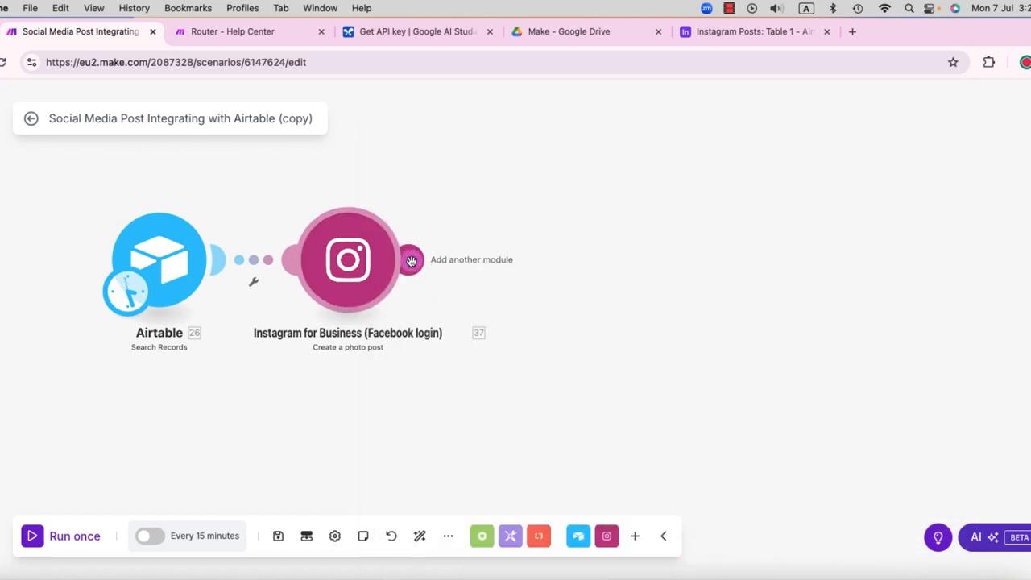
# Add an Airtable Update a Record module after the Instagram photo post module.
pyautogui.click(410, 260)
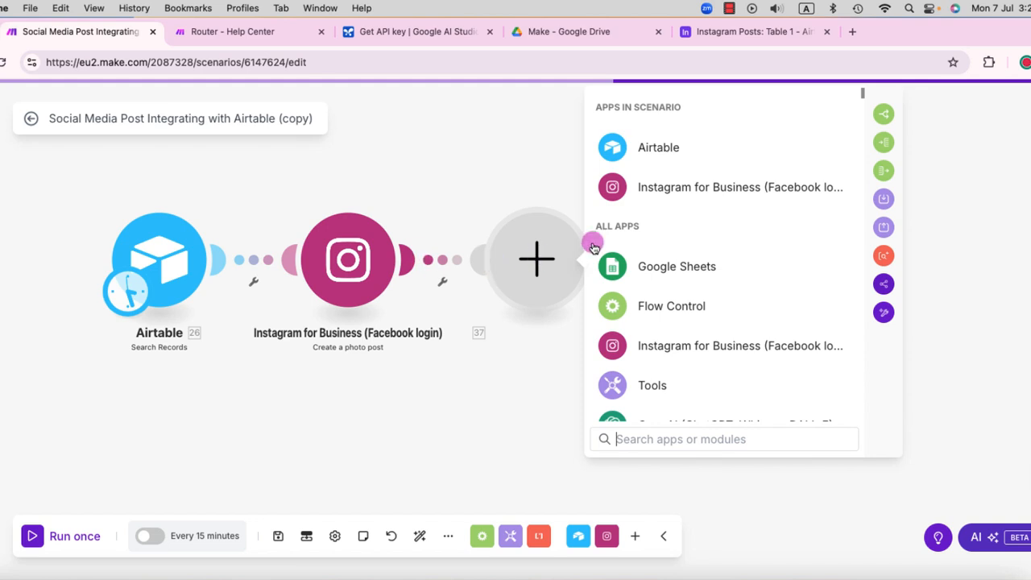
pyautogui.click(699, 163)
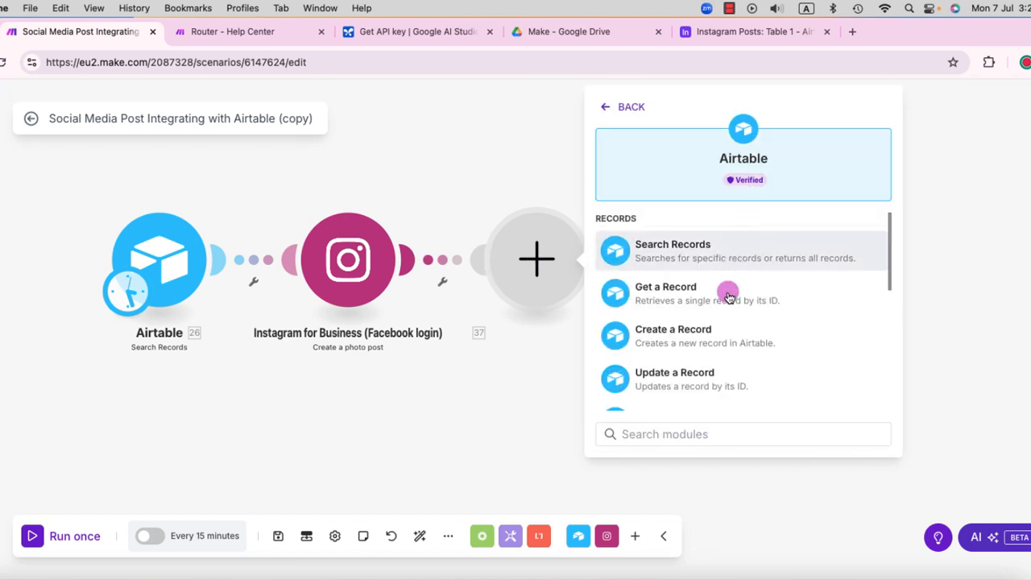
pyautogui.scroll(-1, 741, 341)
pyautogui.click(737, 343)
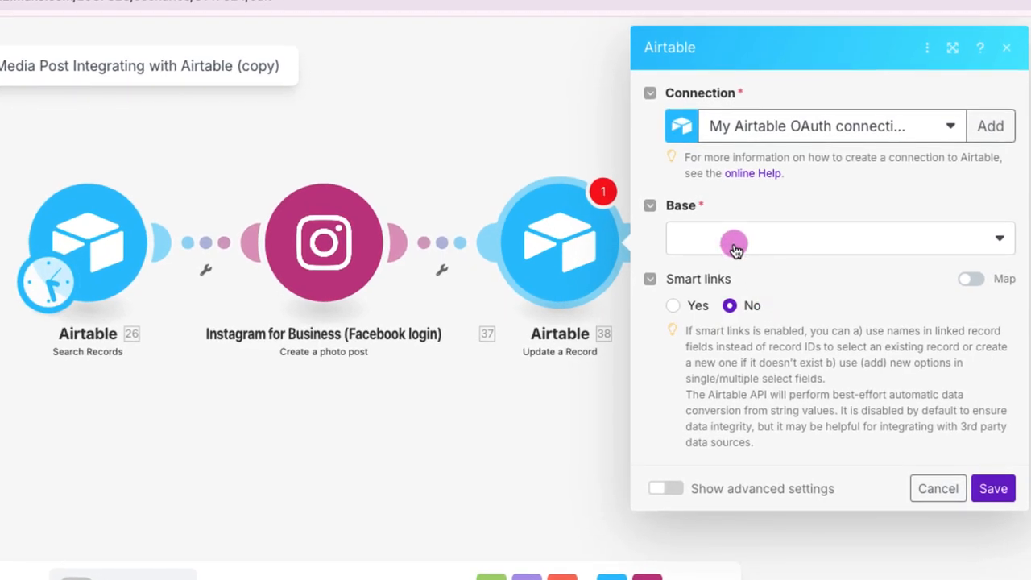
# Set the update module's Base to Instagram Posts and its Table to Table 1.
pyautogui.click(677, 264)
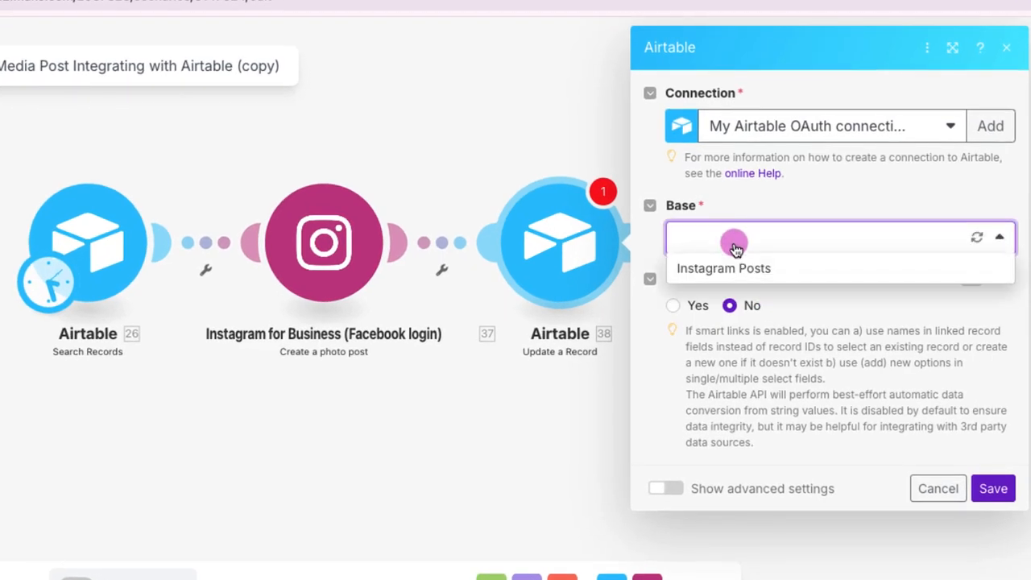
pyautogui.click(729, 268)
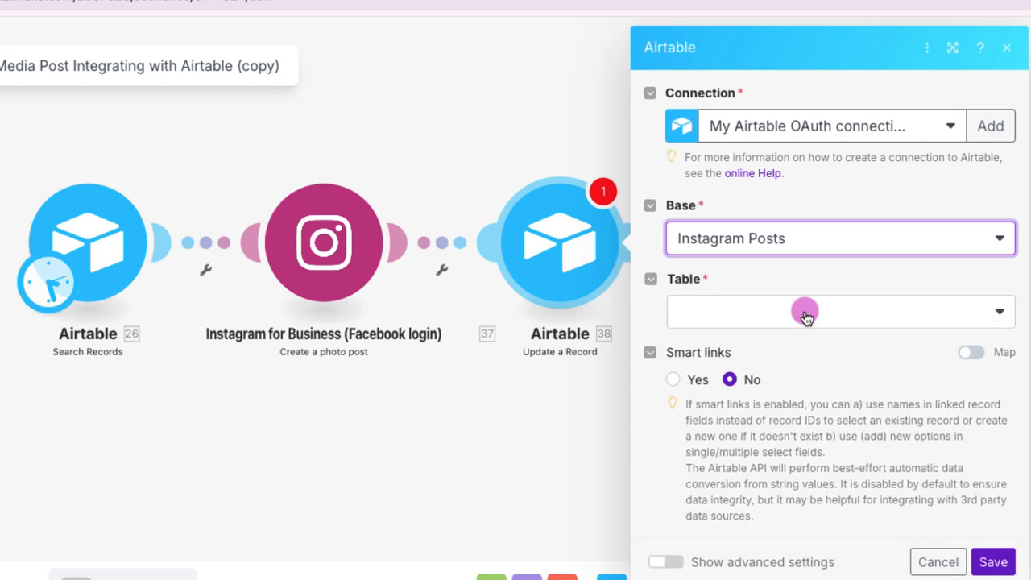
pyautogui.click(805, 314)
pyautogui.click(797, 341)
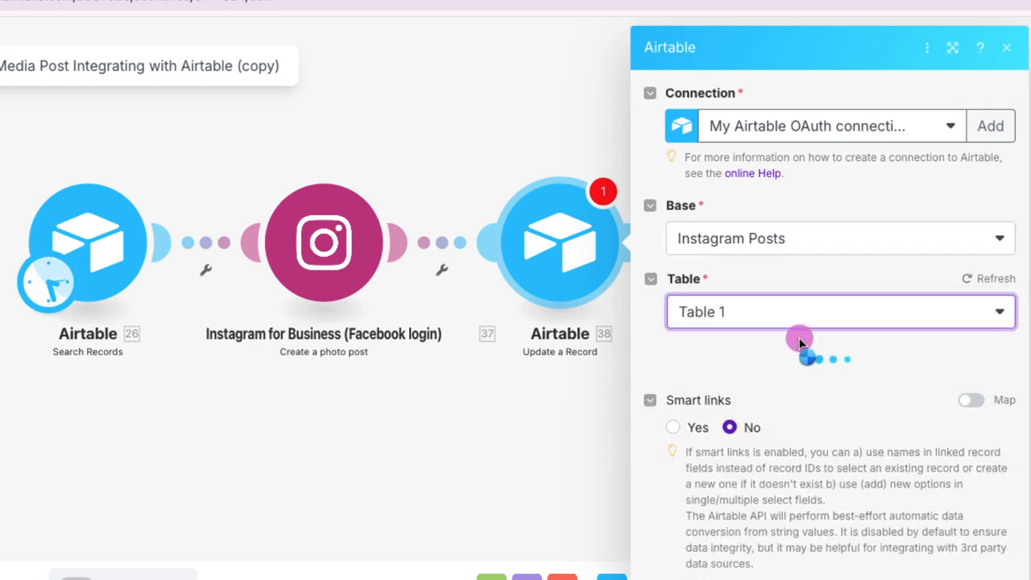
# Set the record's Status to Published in the Airtable update module.
pyautogui.scroll(-3, 799, 339)
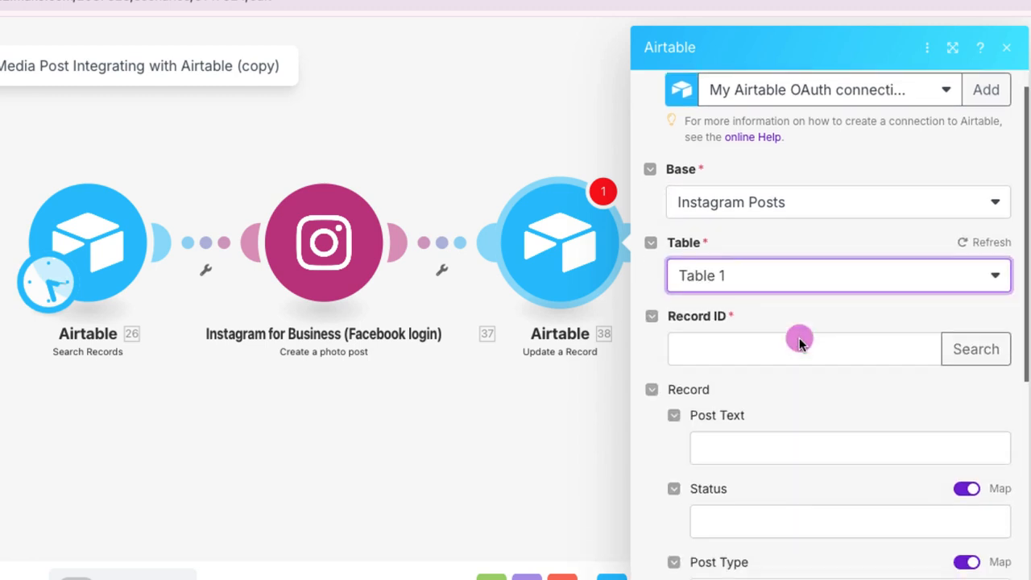
pyautogui.scroll(-1, 798, 338)
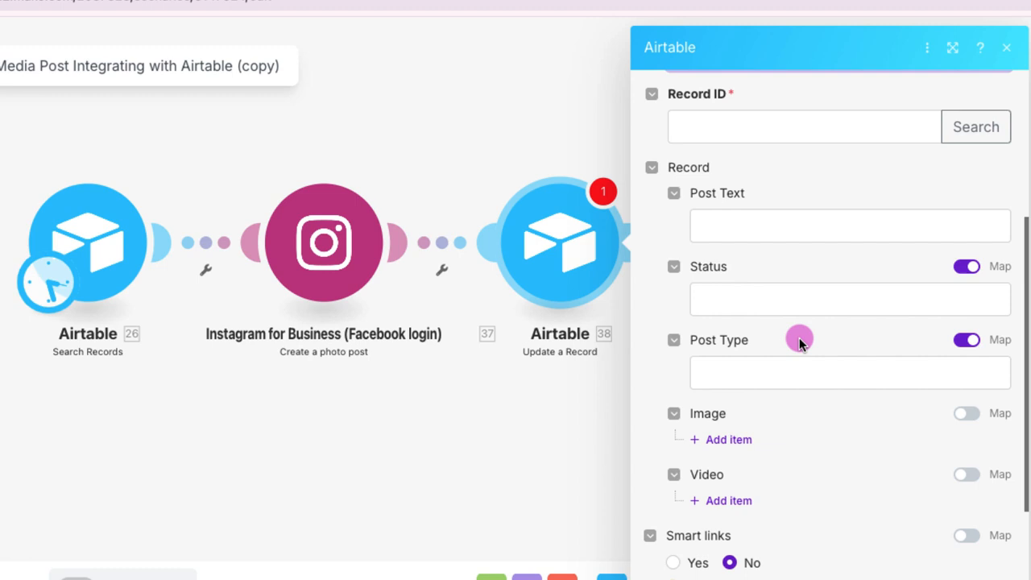
pyautogui.click(755, 299)
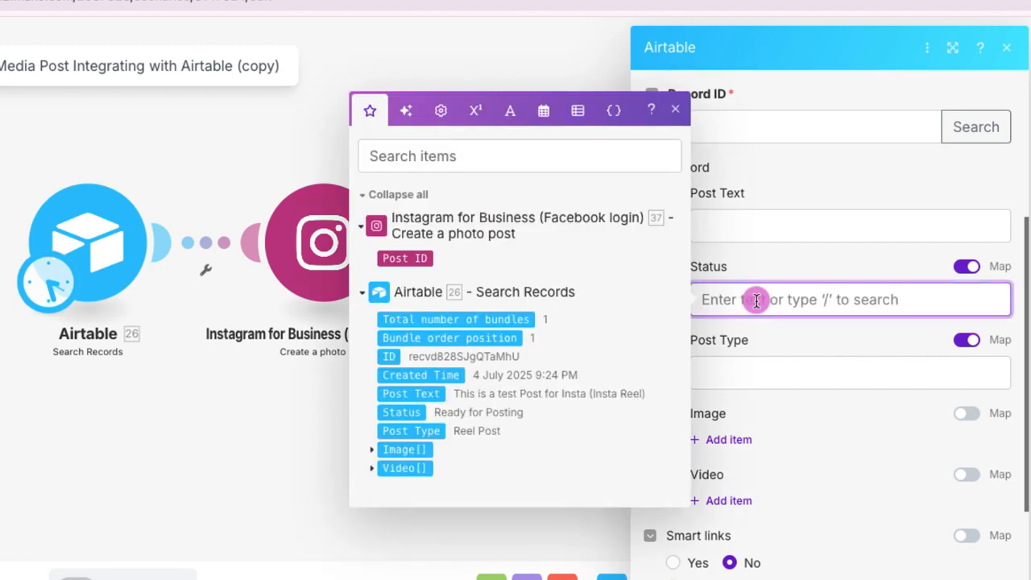
pyautogui.write('pu')
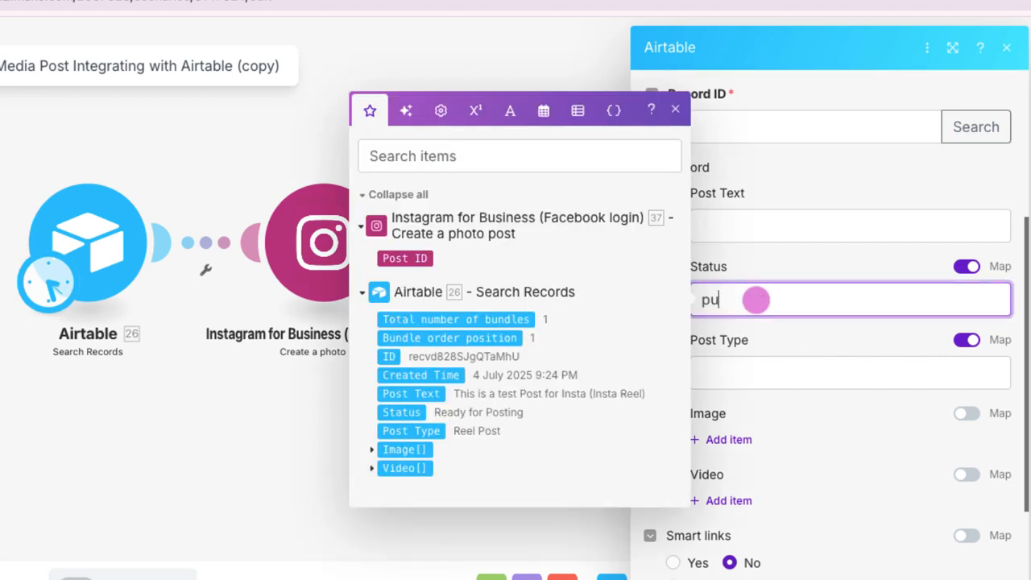
pyautogui.press('BackSpace')
pyautogui.press('BackSpace')
pyautogui.write('P')
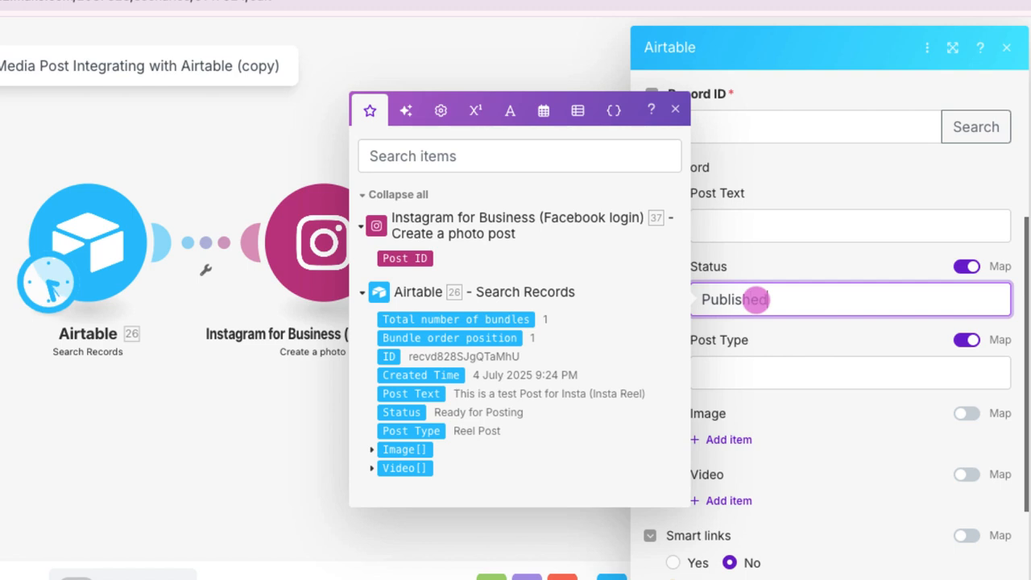
pyautogui.write('ublished')
pyautogui.click(860, 398)
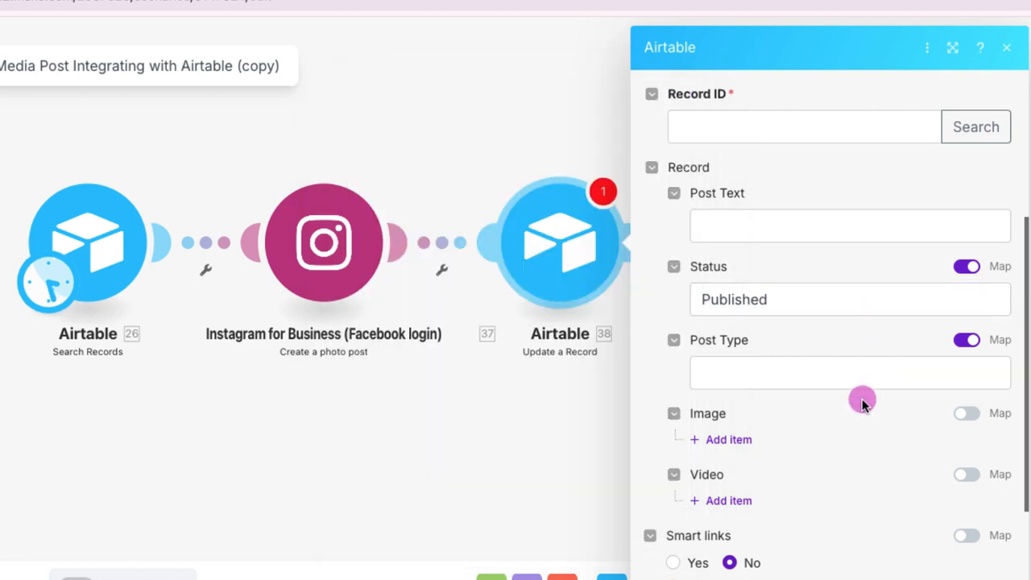
# Map the Record ID to the ID from the Airtable Search Records module and save the update module.
pyautogui.scroll(-3, 847, 383)
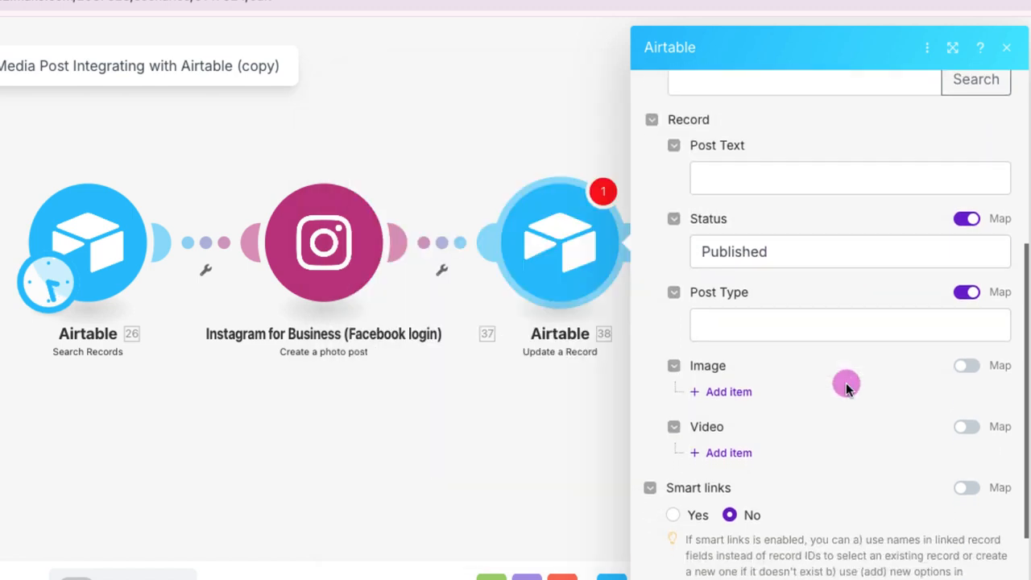
pyautogui.scroll(7, 846, 382)
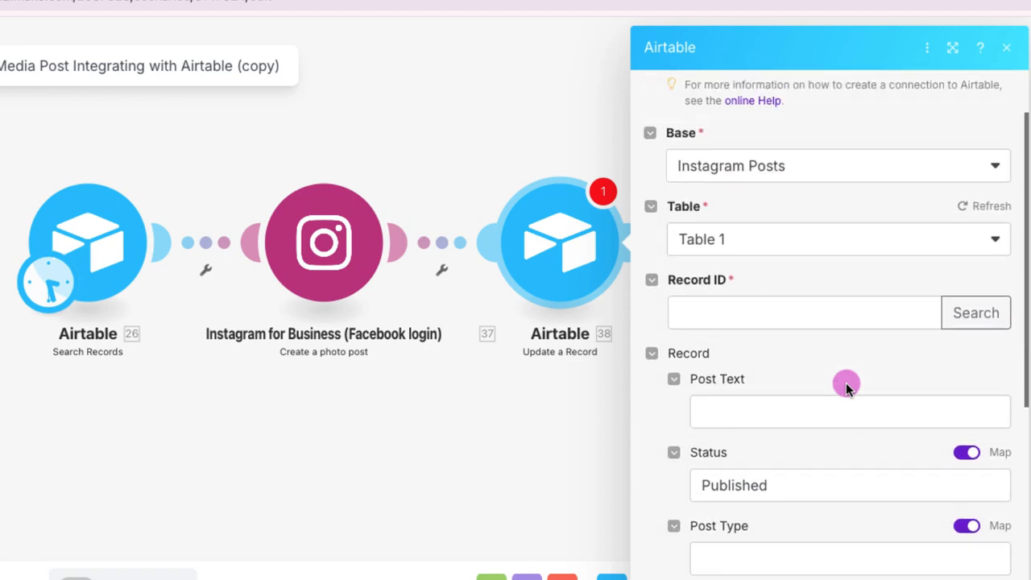
pyautogui.scroll(-3, 845, 385)
pyautogui.click(724, 191)
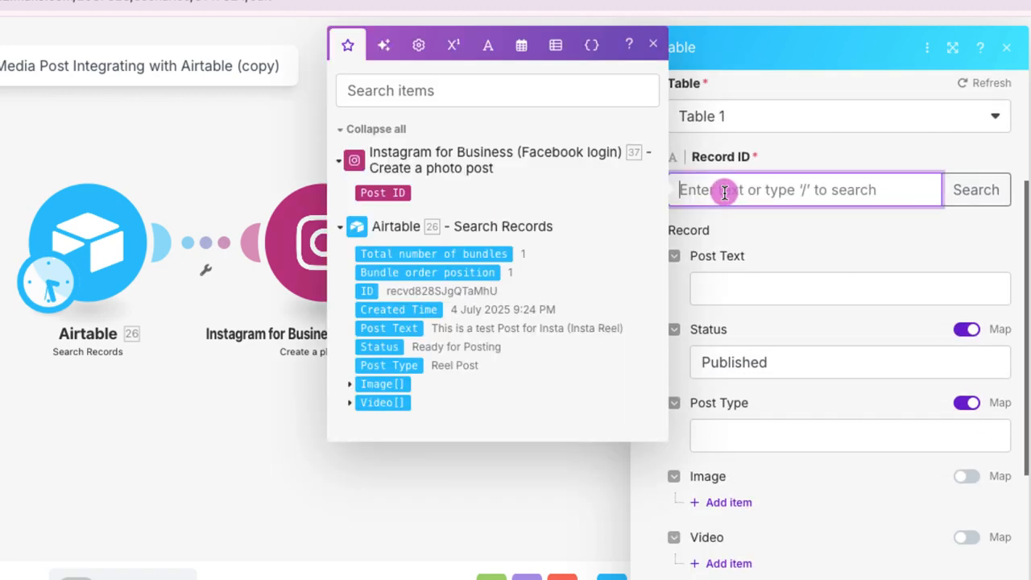
pyautogui.click(362, 287)
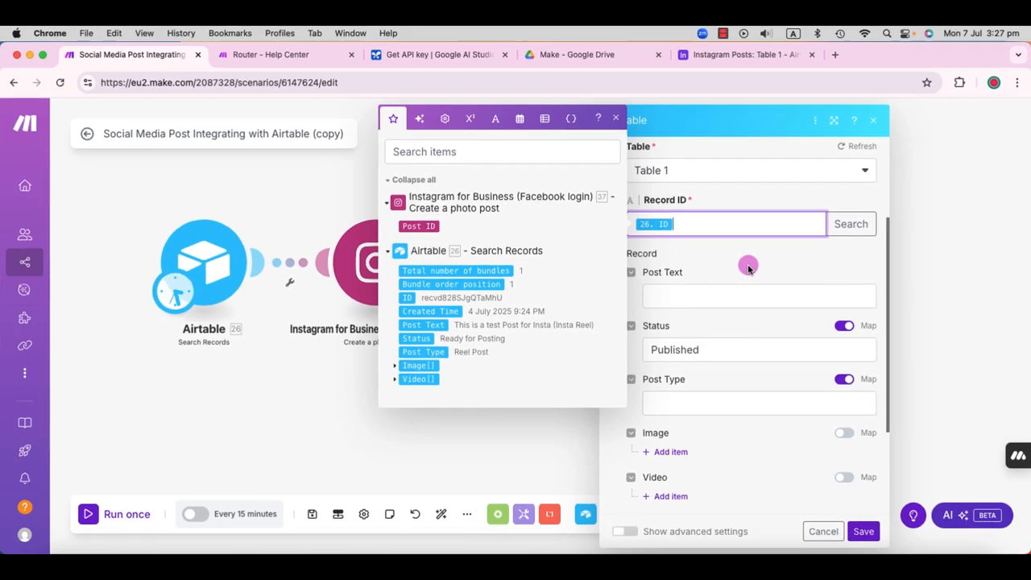
pyautogui.click(866, 344)
pyautogui.scroll(-3, 771, 336)
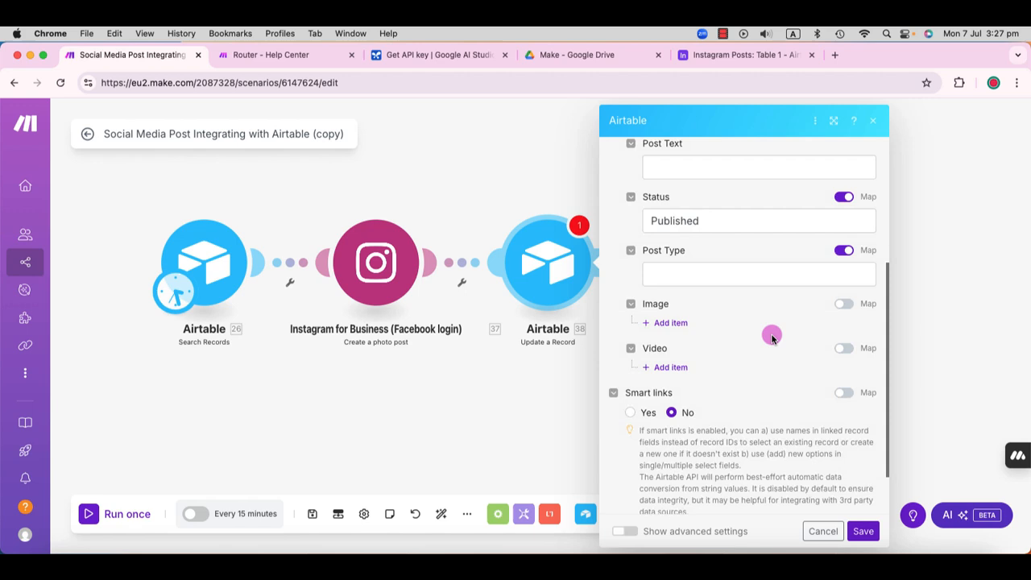
pyautogui.click(864, 530)
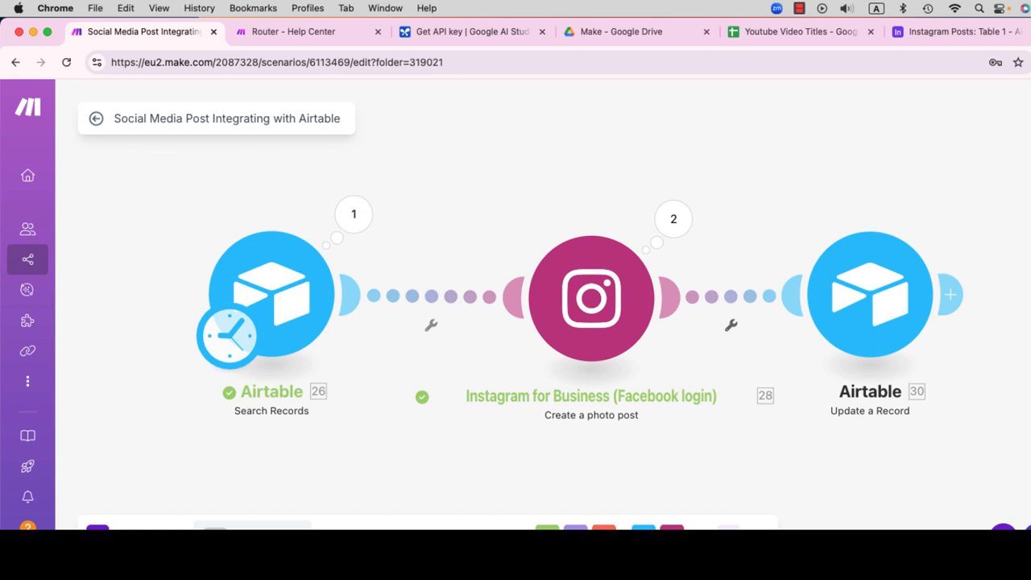
# Run the scenario once and examine the published image and reel test posts on the tranlytics Instagram profile.
pyautogui.click(98, 528)
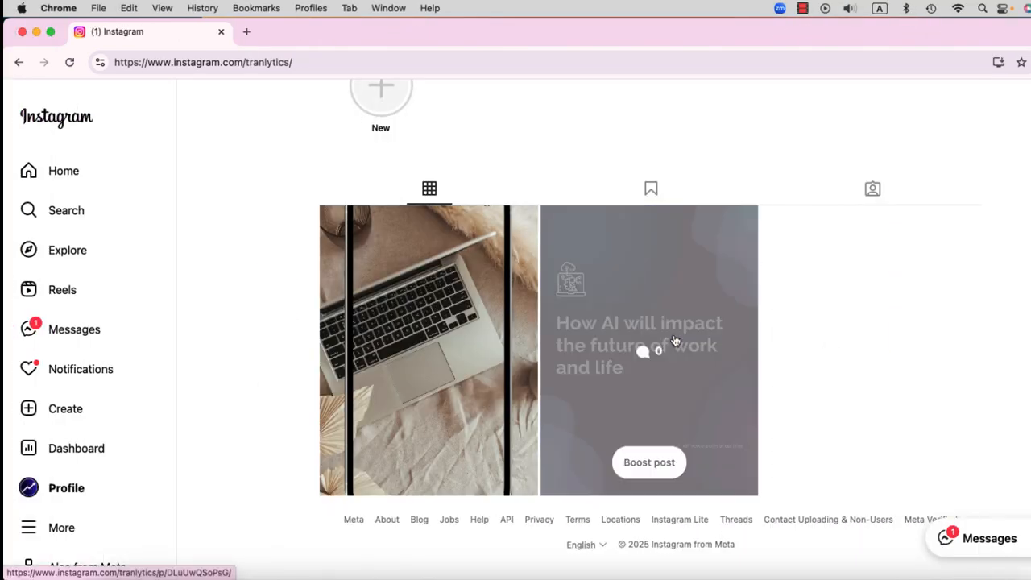
pyautogui.click(674, 340)
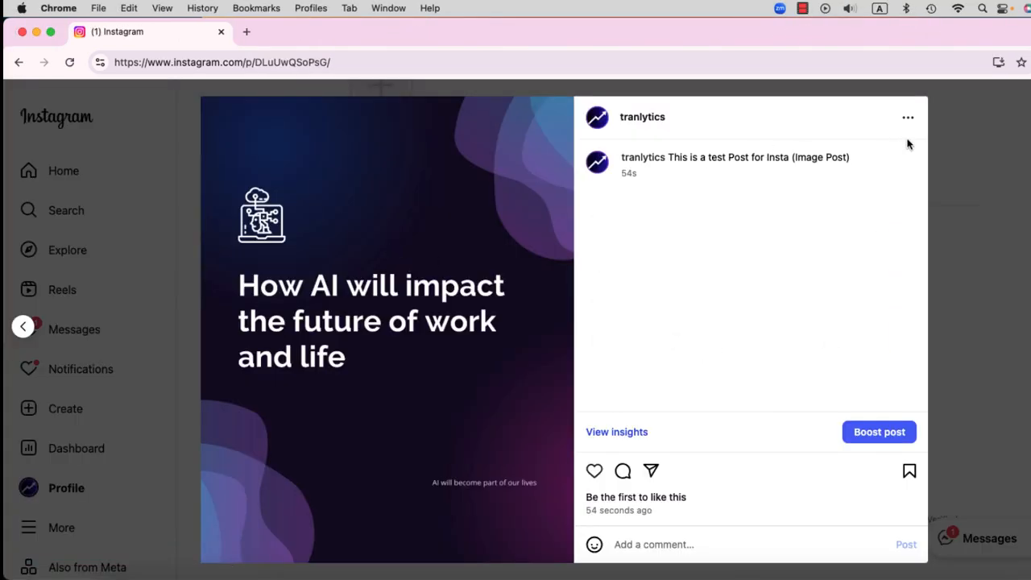
pyautogui.click(991, 151)
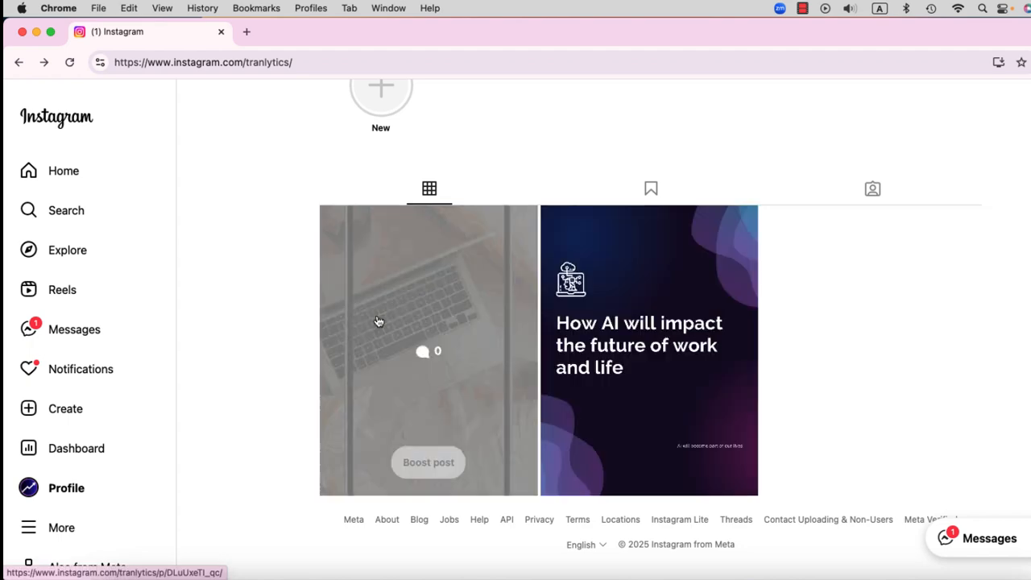
pyautogui.click(379, 318)
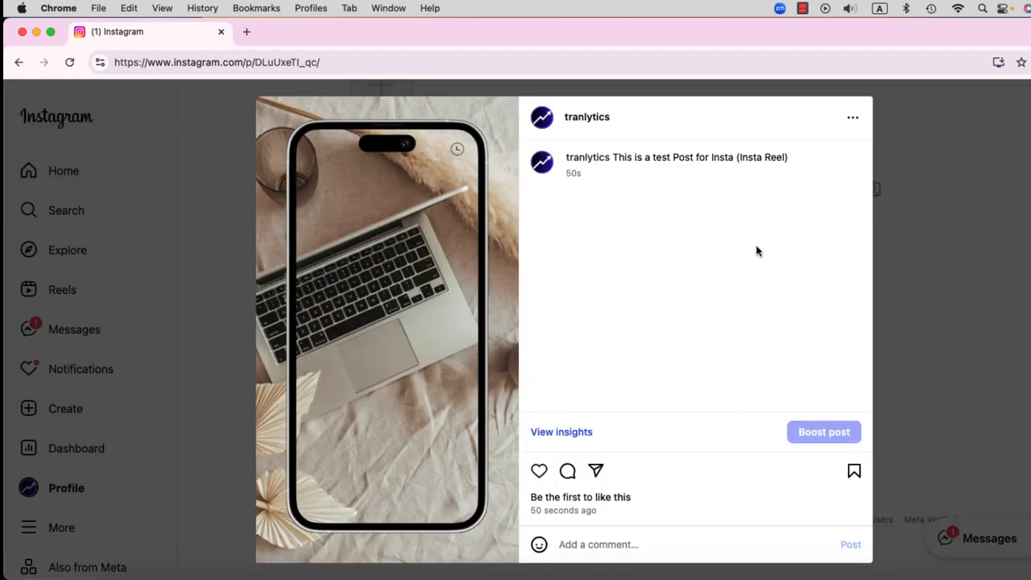
pyautogui.click(902, 159)
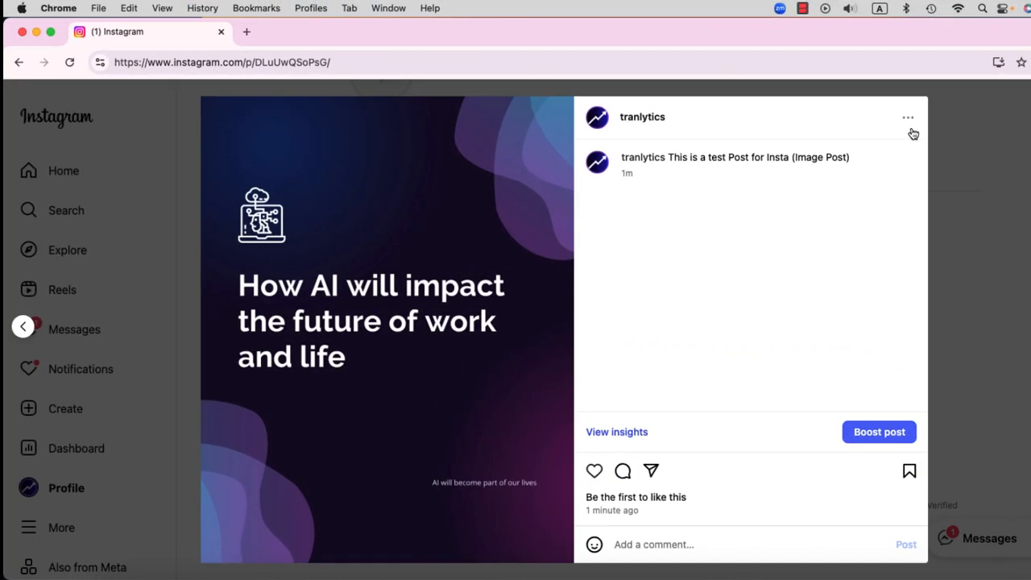
# Delete the image test post and the reel test post from the tranlytics Instagram profile.
pyautogui.click(908, 120)
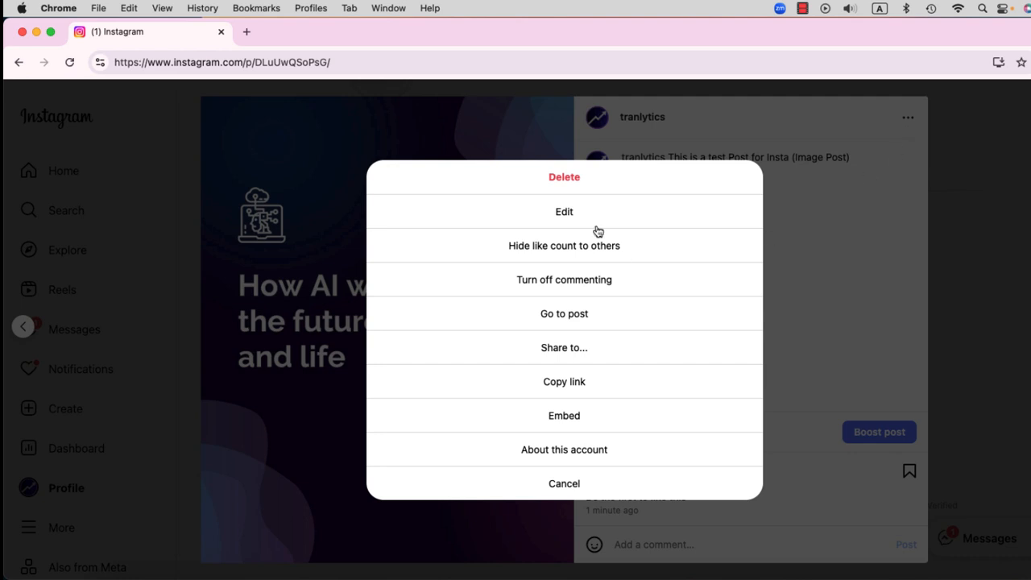
pyautogui.click(559, 179)
pyautogui.click(593, 259)
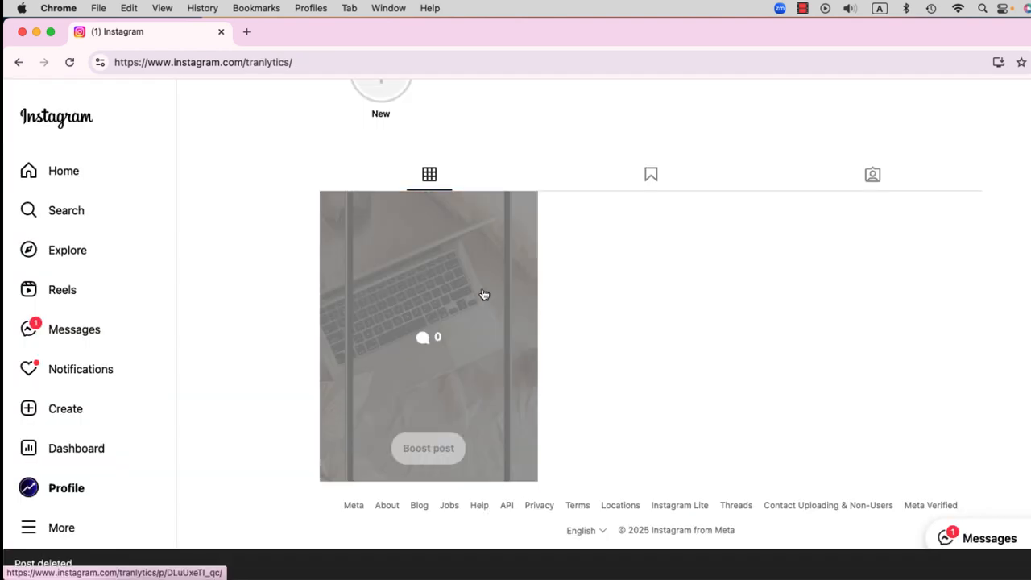
pyautogui.click(485, 294)
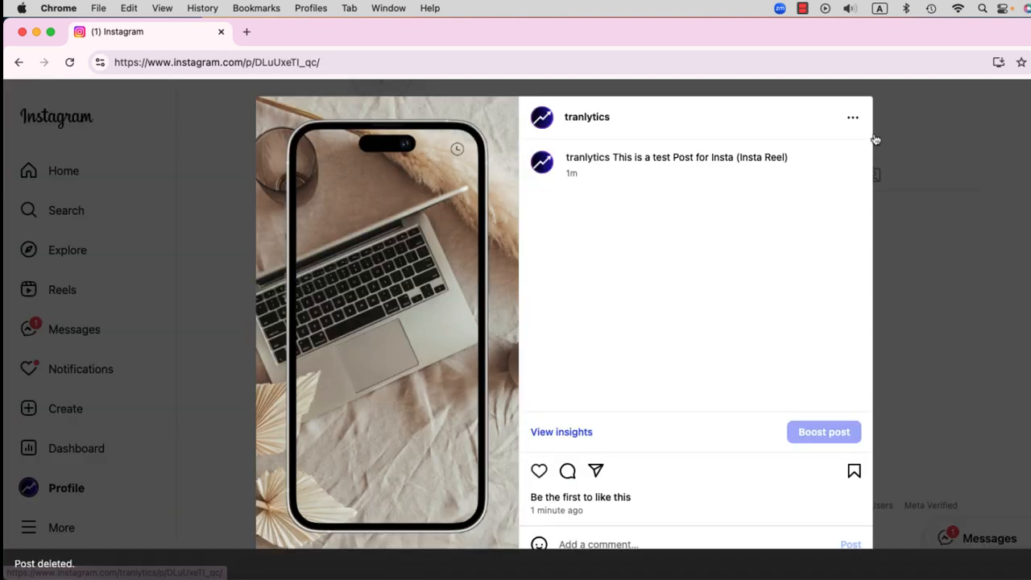
pyautogui.click(852, 118)
pyautogui.click(574, 179)
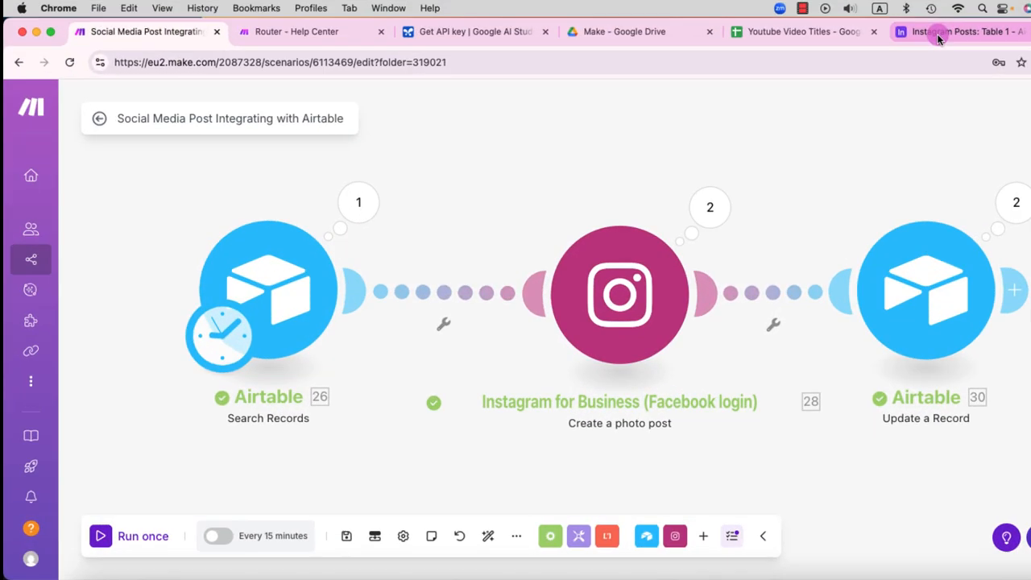
# Insert a router between the Airtable Search Records module and the Instagram photo post module.
pyautogui.click(769, 141)
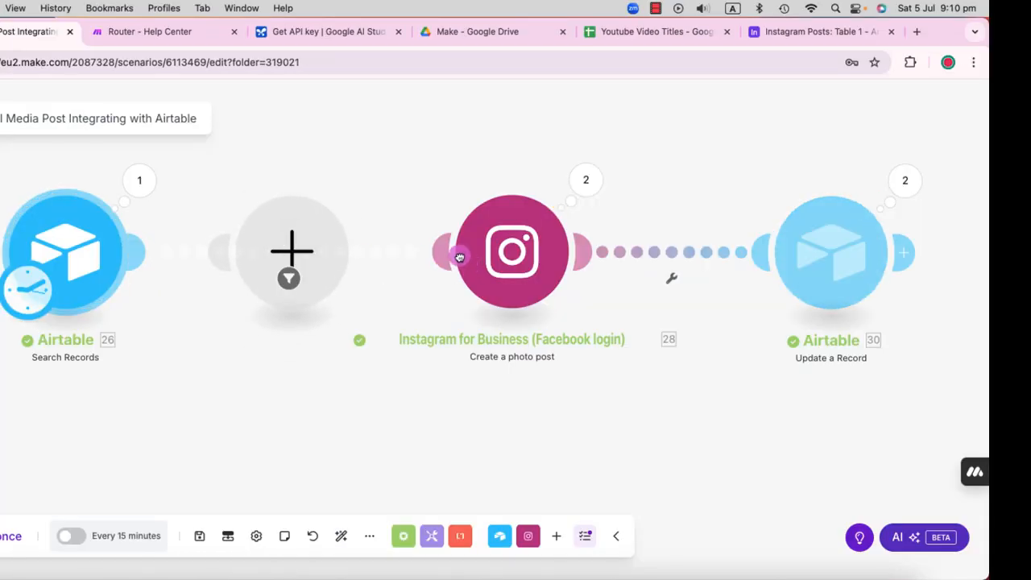
pyautogui.moveTo(460, 258); pyautogui.dragTo(441, 262)
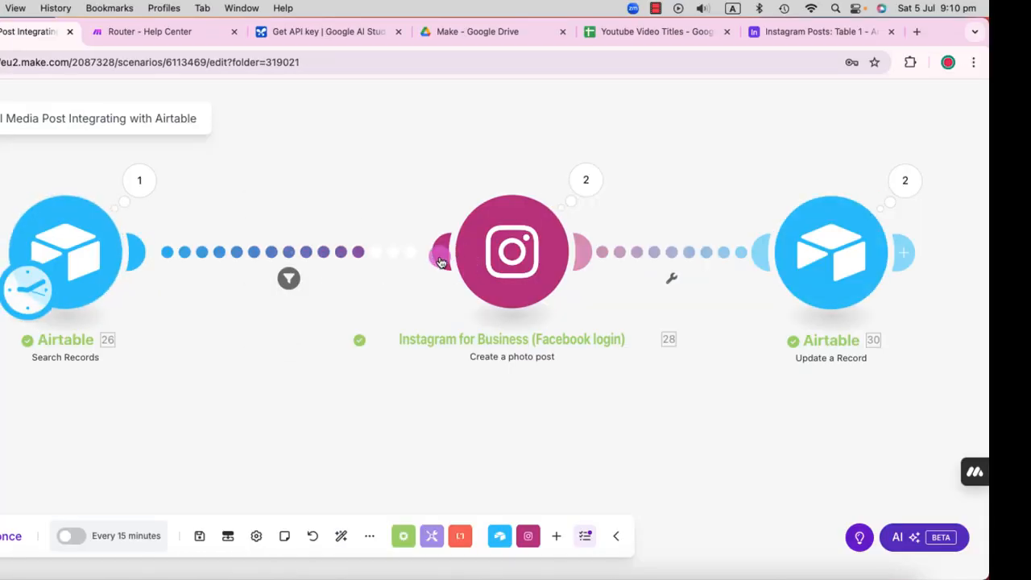
pyautogui.click(268, 253)
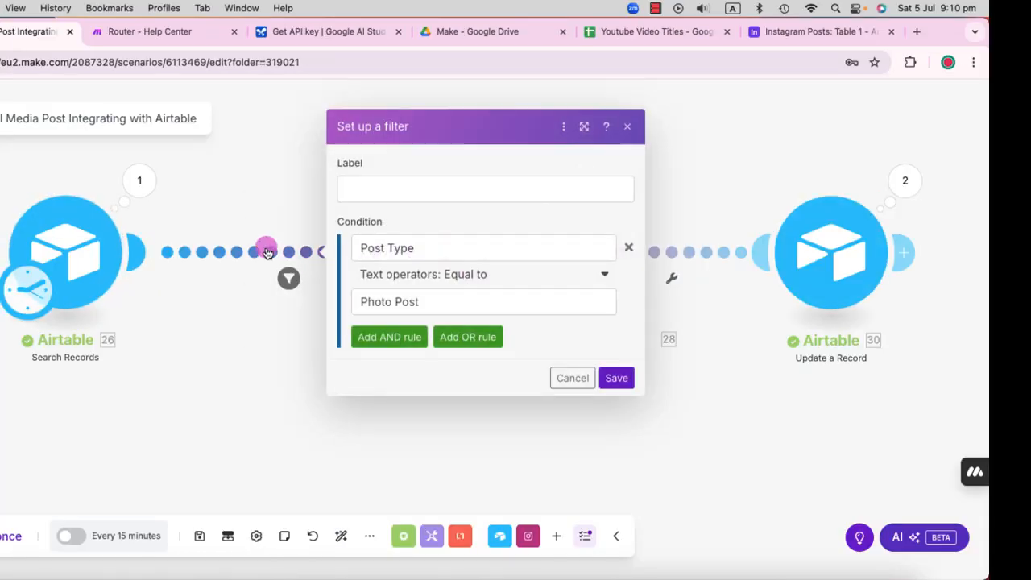
pyautogui.click(564, 376)
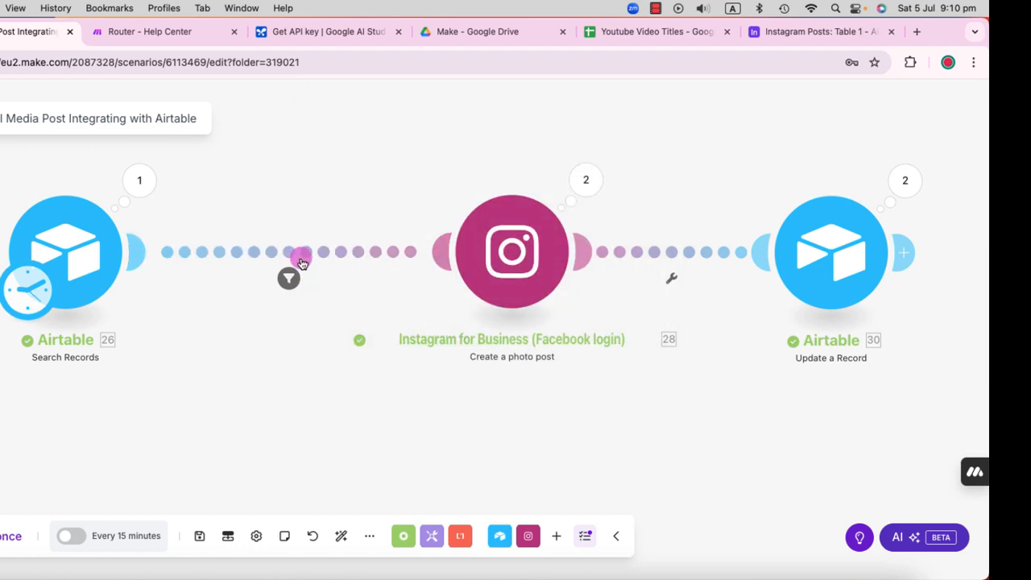
pyautogui.rightClick(300, 252)
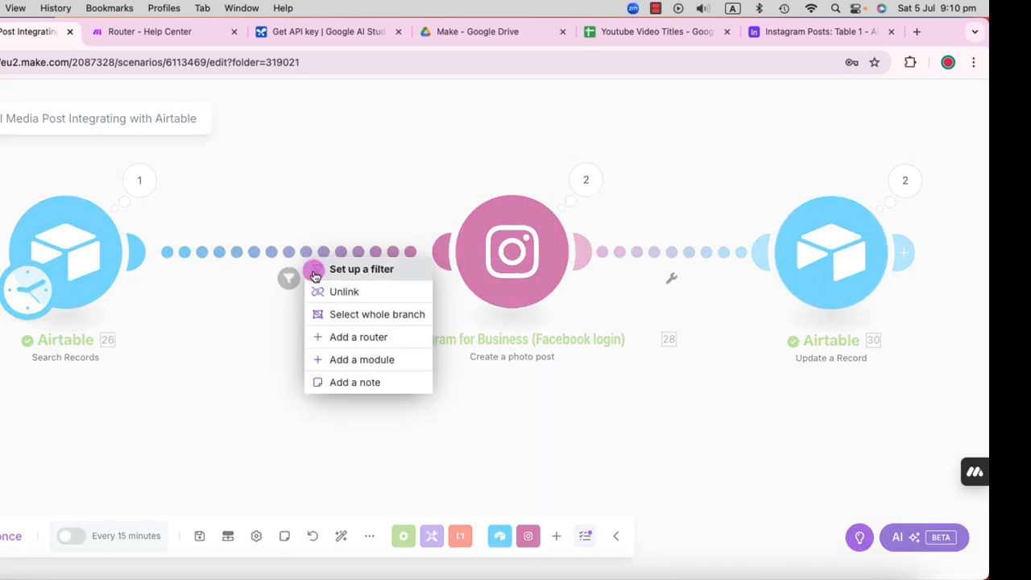
pyautogui.click(346, 334)
pyautogui.moveTo(490, 299); pyautogui.dragTo(352, 272)
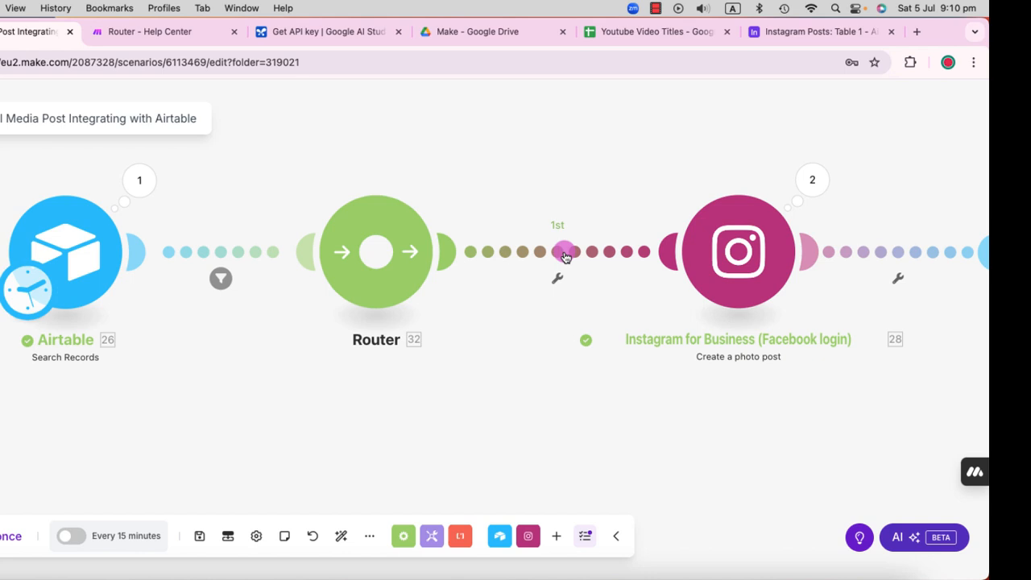
# Add a filter to the router's first route with the condition Post Type equal to Photo Post, and move the photo post module closer.
pyautogui.click(565, 254)
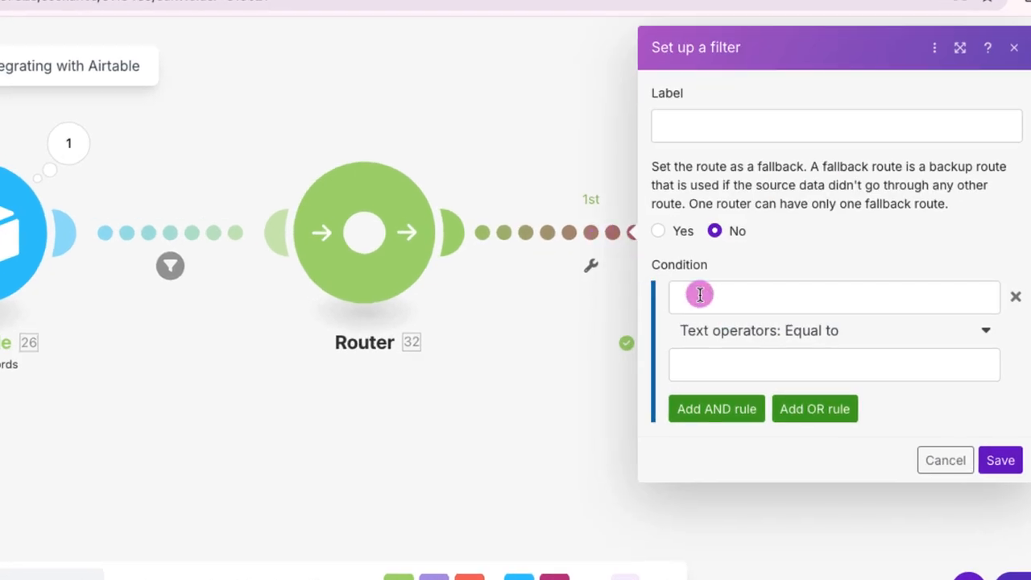
pyautogui.click(698, 295)
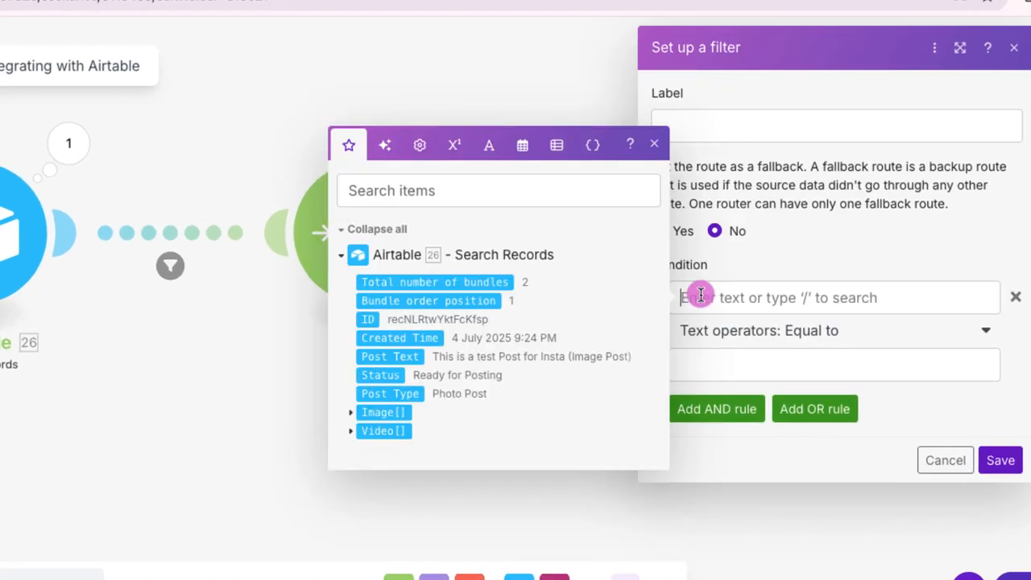
pyautogui.write('Post Type')
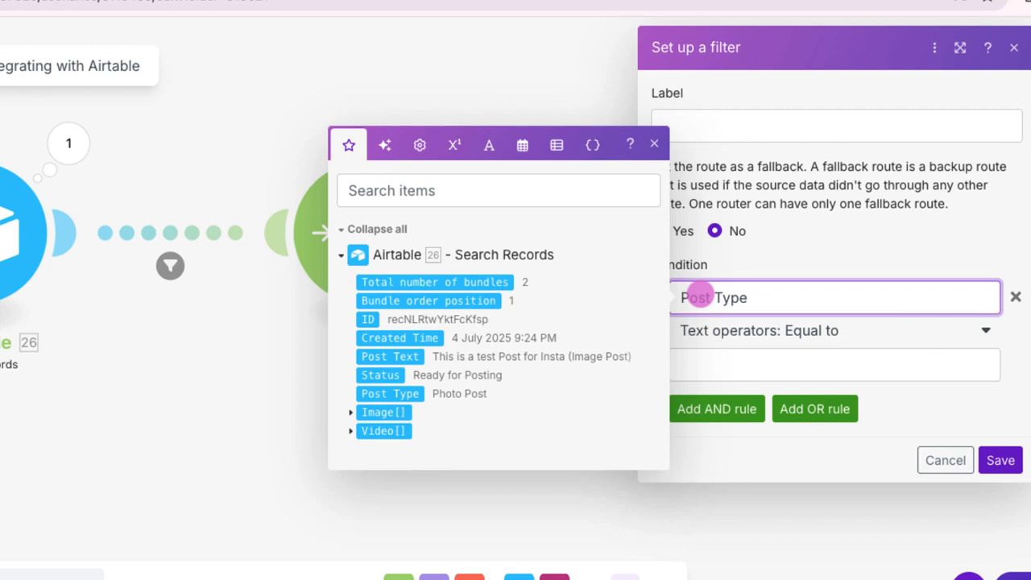
pyautogui.click(808, 365)
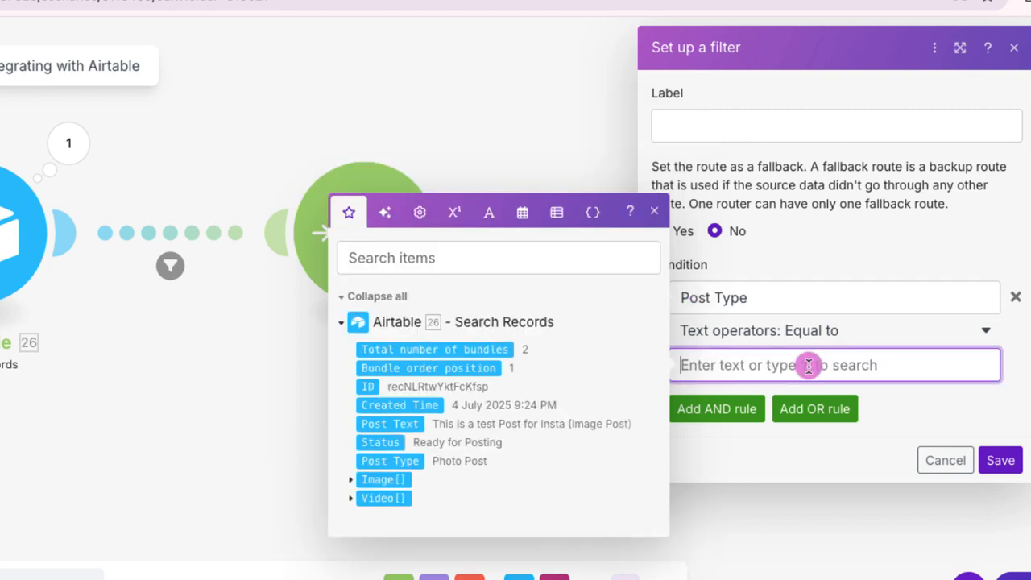
pyautogui.write('Photo Post')
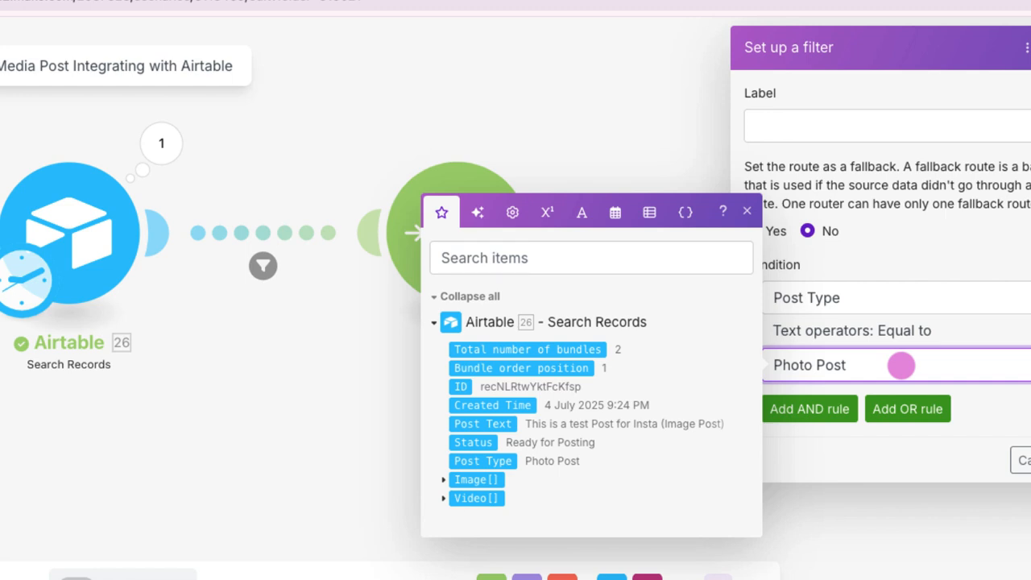
pyautogui.click(1030, 460)
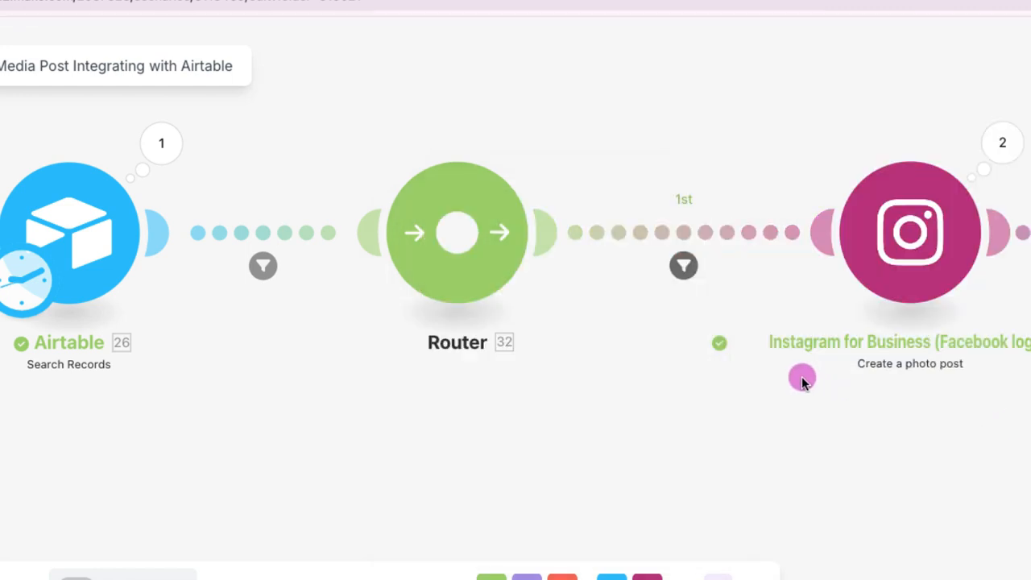
pyautogui.moveTo(870, 265); pyautogui.dragTo(804, 273)
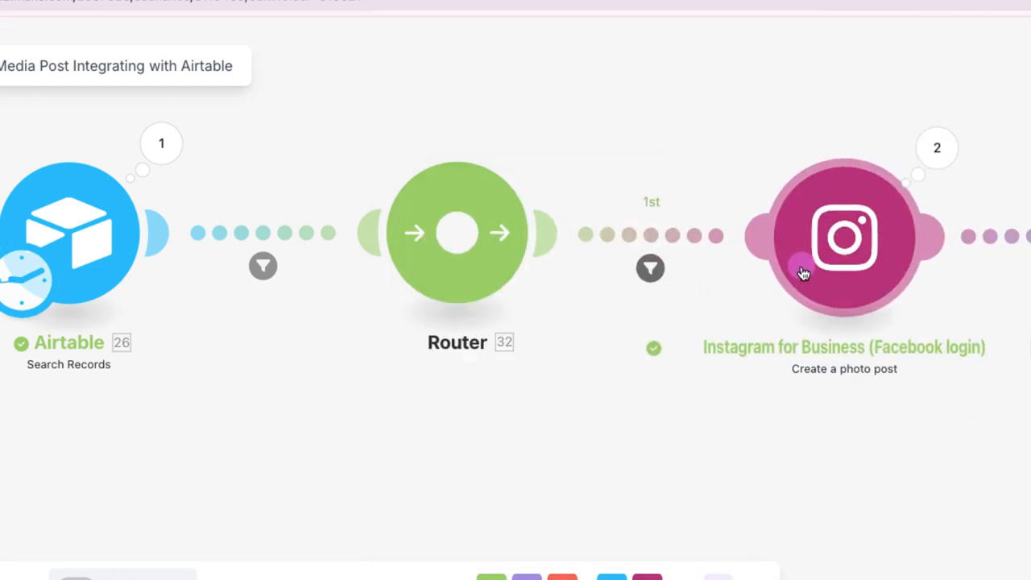
# Switch to the Instagram Posts table in Airtable and examine the Status of the image and reel test records.
pyautogui.hscroll(2, 935, 420)
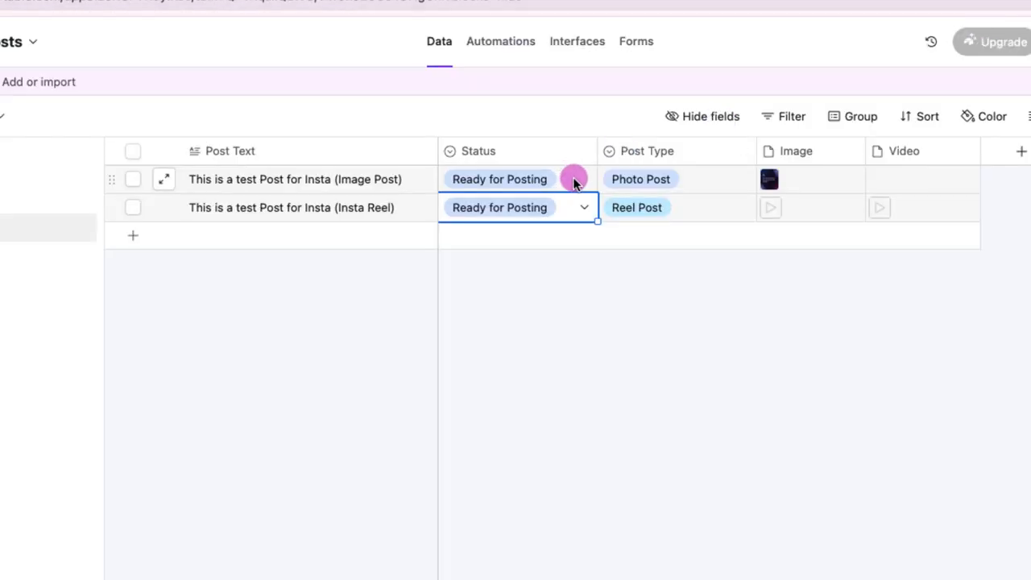
pyautogui.click(585, 183)
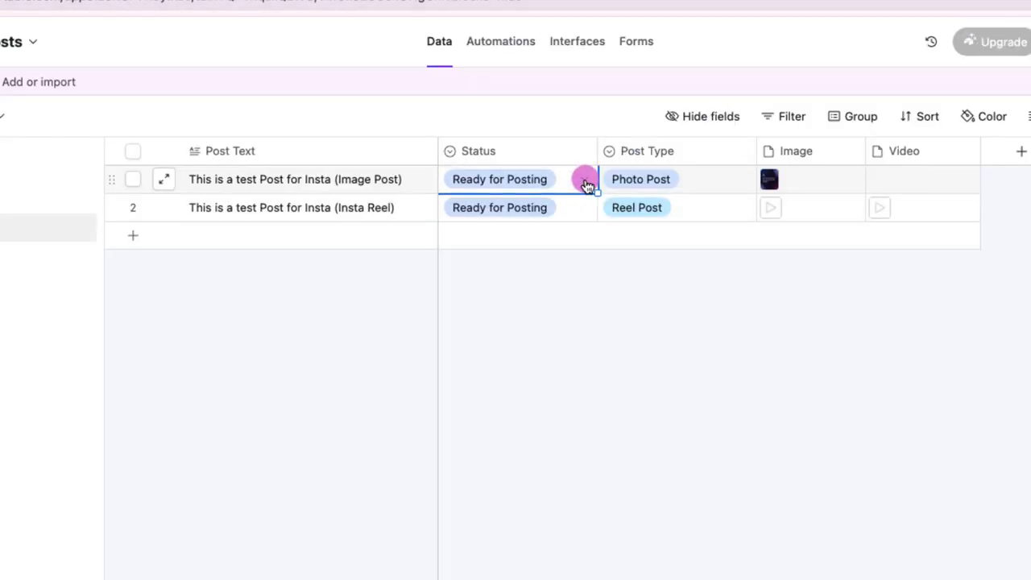
pyautogui.click(584, 182)
pyautogui.click(585, 182)
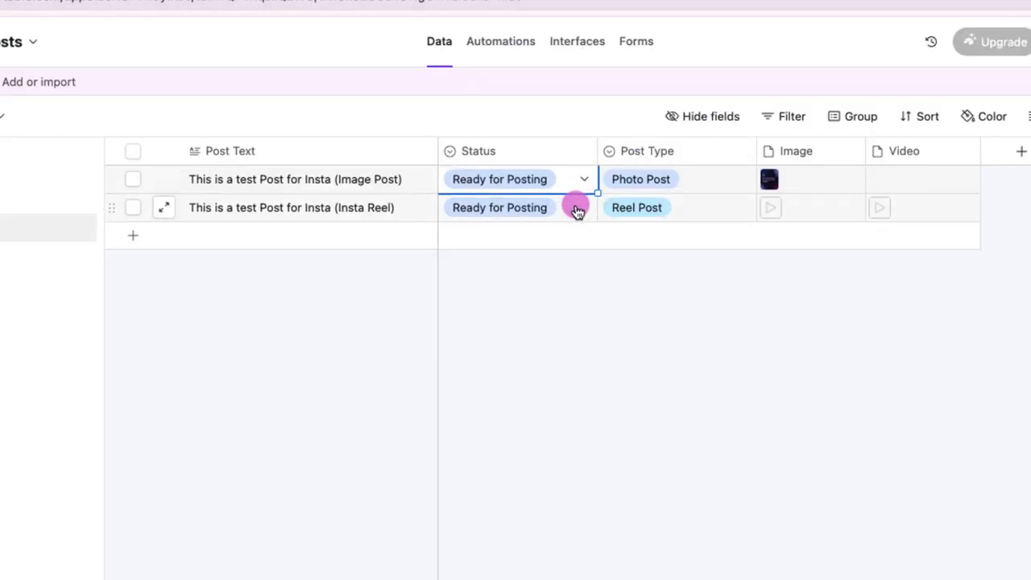
pyautogui.click(577, 208)
pyautogui.click(577, 208)
pyautogui.click(577, 208)
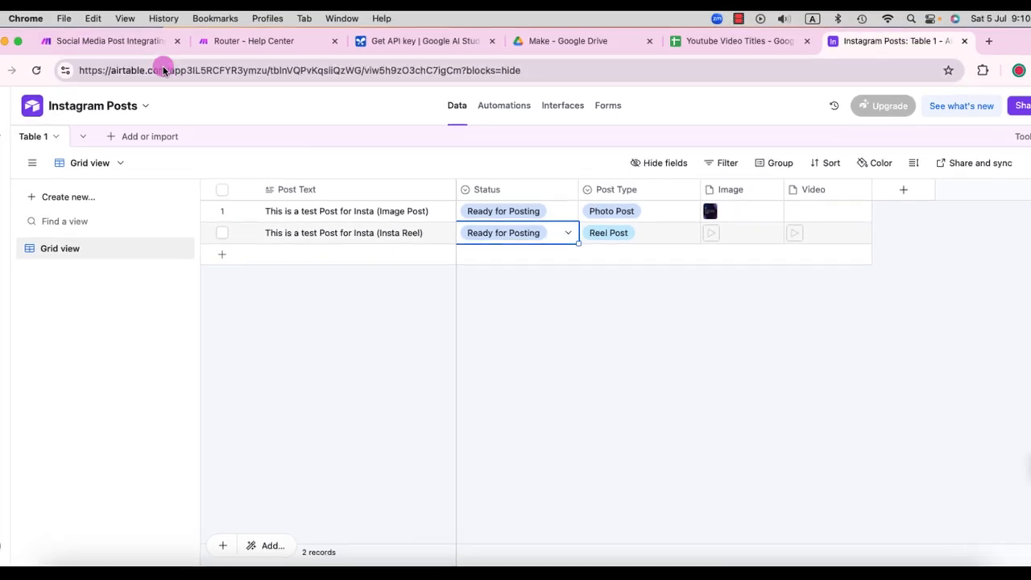
# Return to the Make scenario and add a second router route with an Instagram for Business Create a reel post module.
pyautogui.click(131, 39)
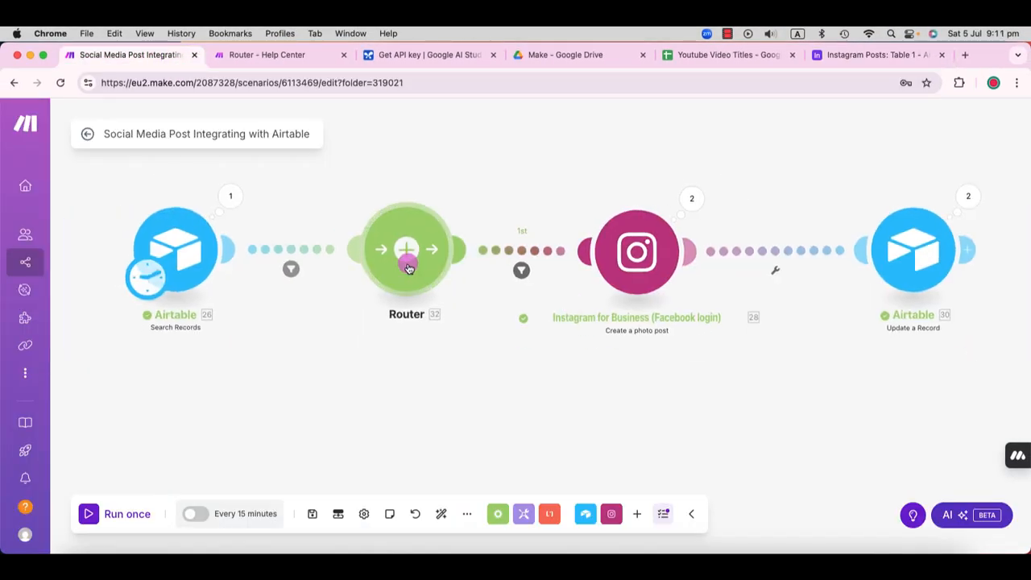
pyautogui.click(421, 269)
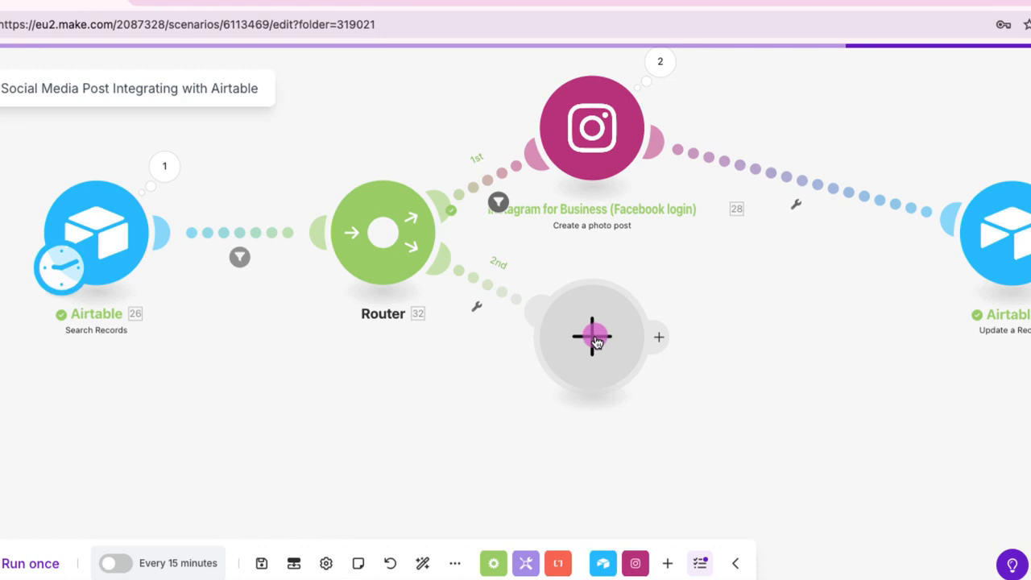
pyautogui.click(596, 343)
pyautogui.click(739, 243)
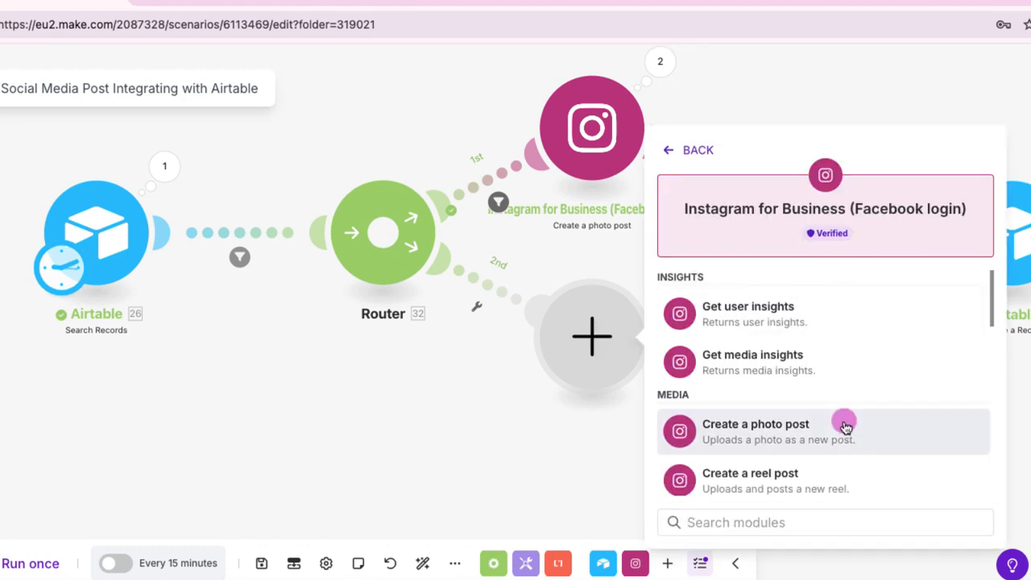
pyautogui.click(852, 477)
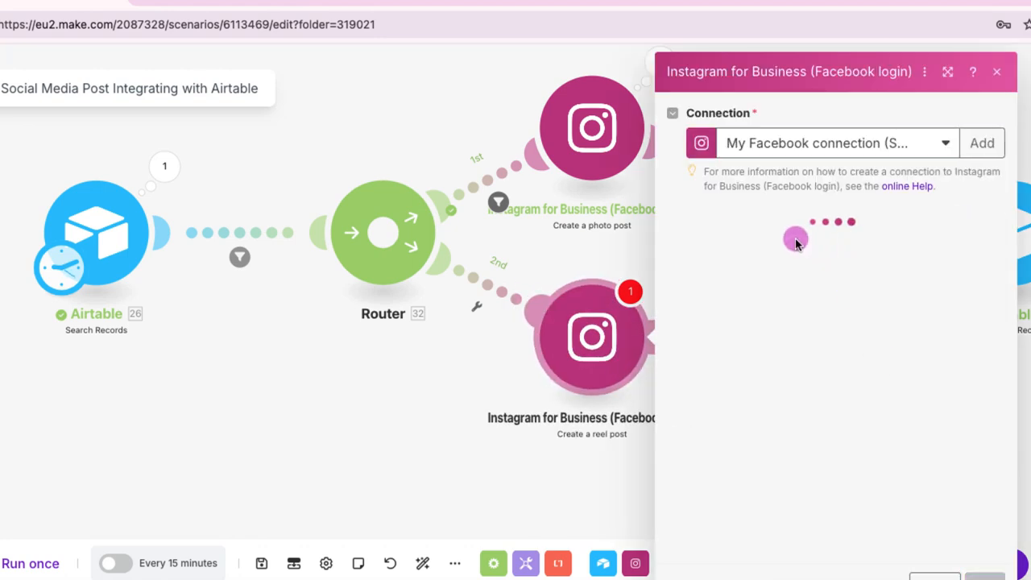
# Choose the existing Facebook connection and the tranlytics (Sydney) page for the reel post module.
pyautogui.click(822, 145)
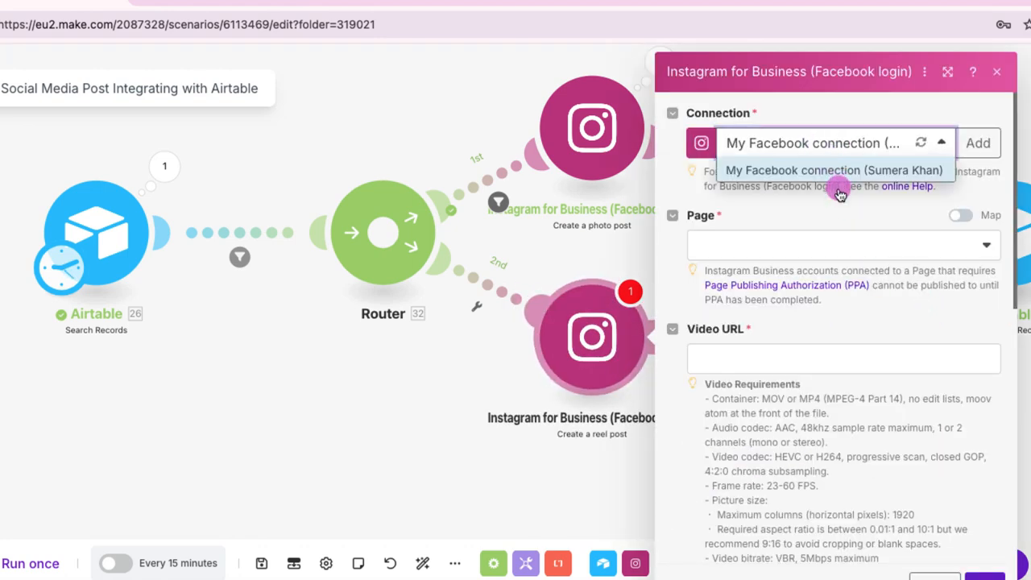
pyautogui.click(835, 200)
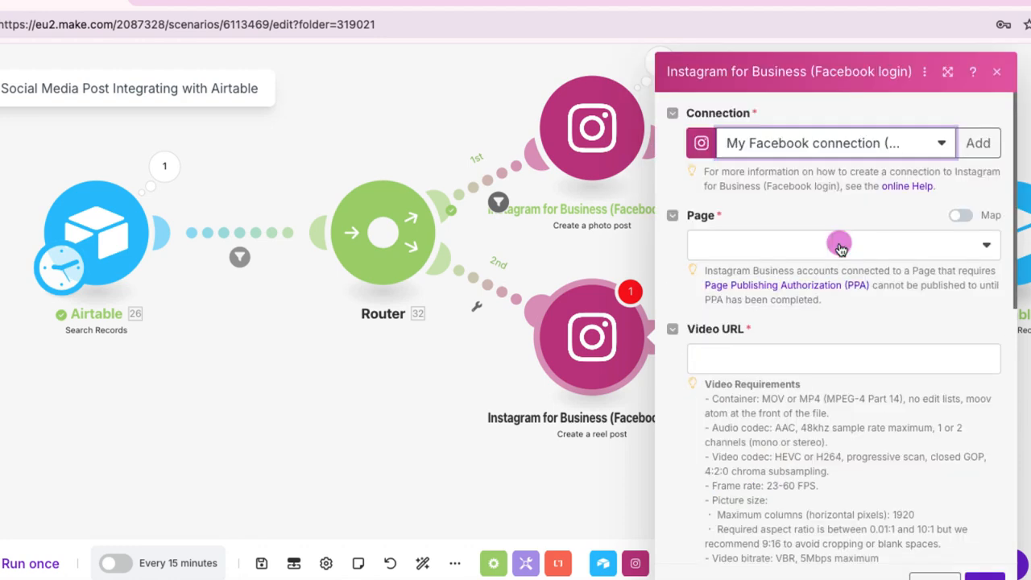
pyautogui.click(805, 246)
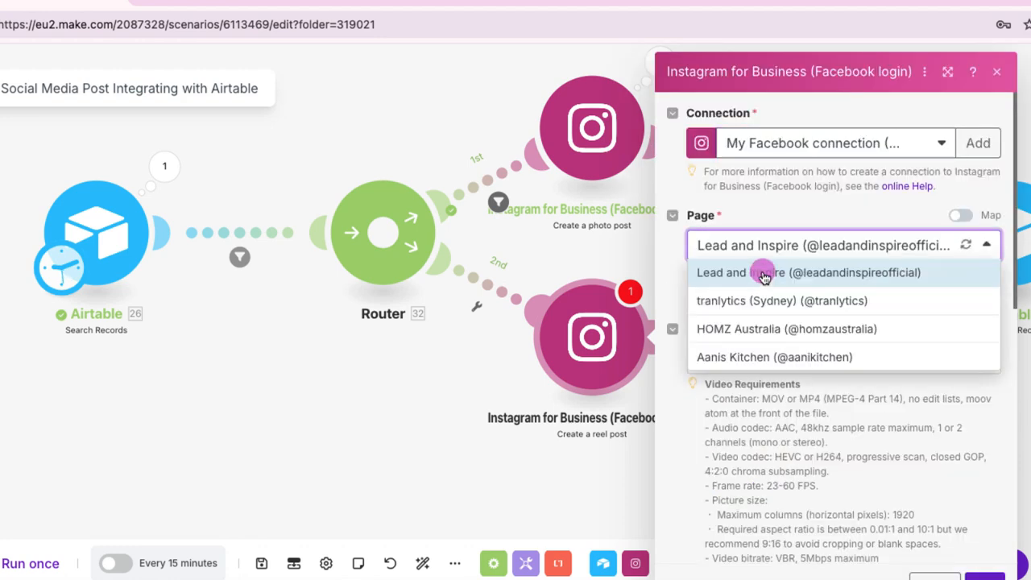
pyautogui.click(769, 300)
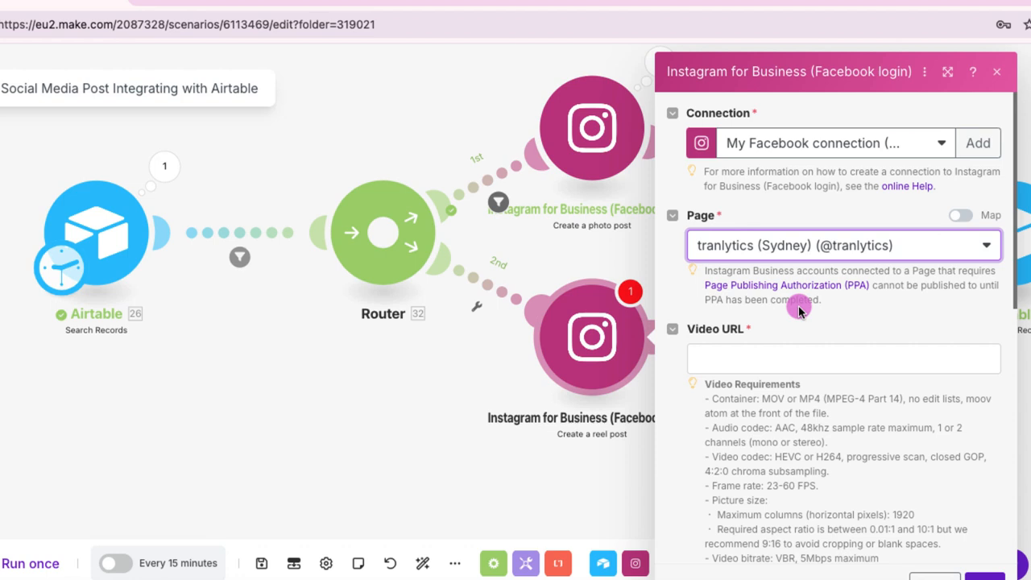
# Map the reel's Video URL to the URL under Video[] from Airtable Search Records and save the module.
pyautogui.click(807, 351)
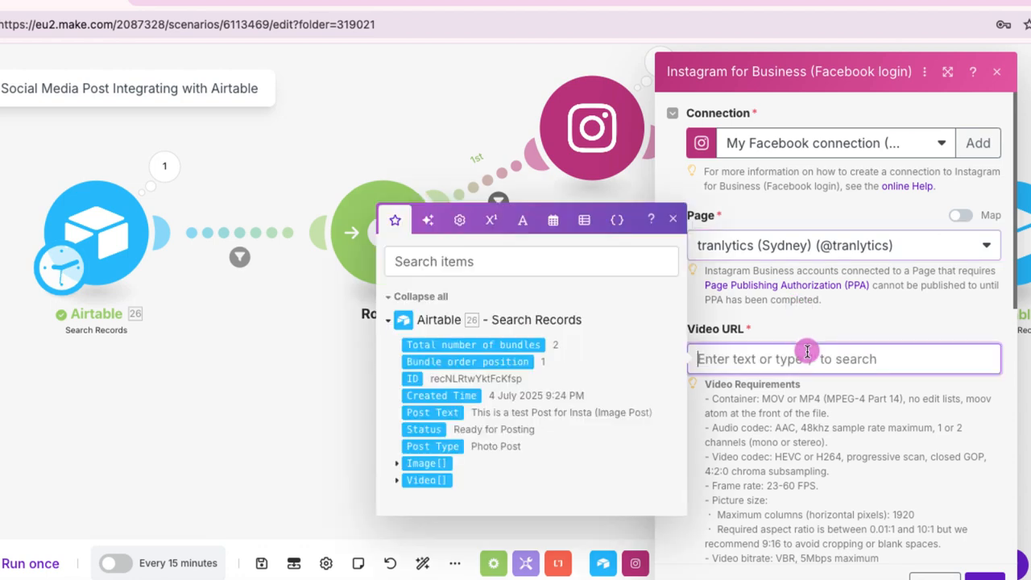
pyautogui.click(397, 482)
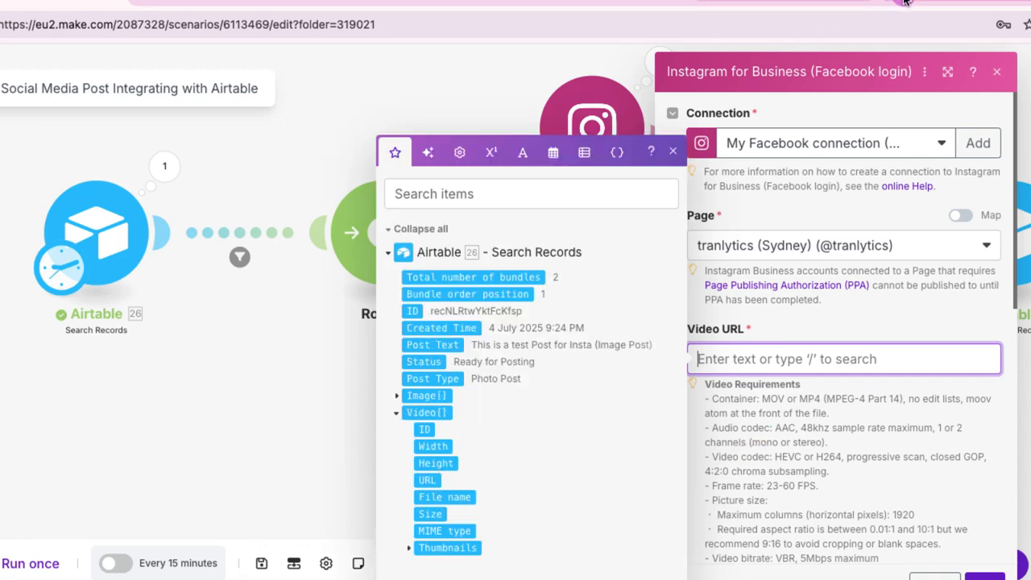
pyautogui.click(426, 479)
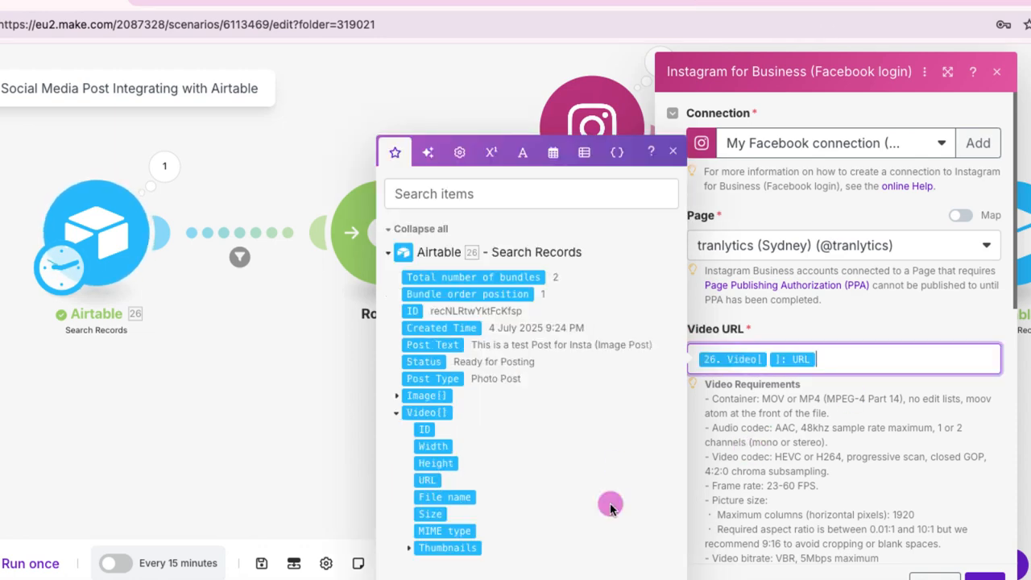
pyautogui.click(984, 576)
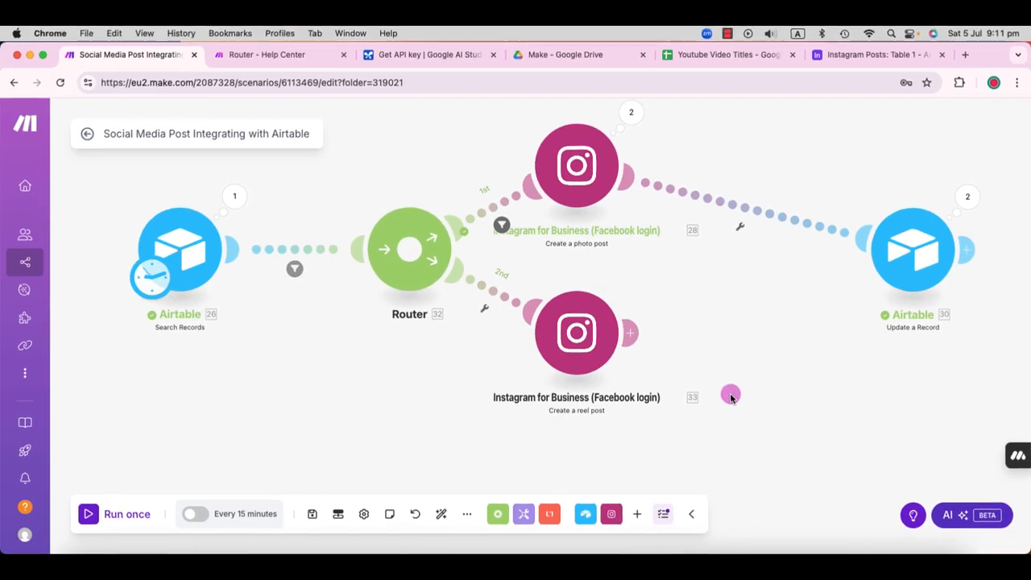
# Map the reel post's Caption to the Post Text from Airtable Search Records and save the module.
pyautogui.click(588, 347)
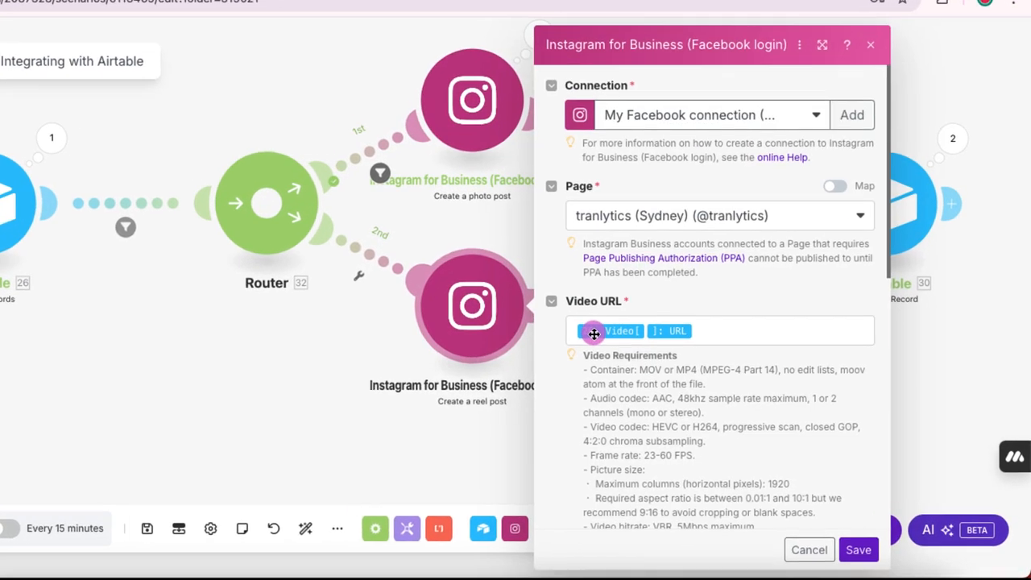
pyautogui.scroll(-7, 713, 330)
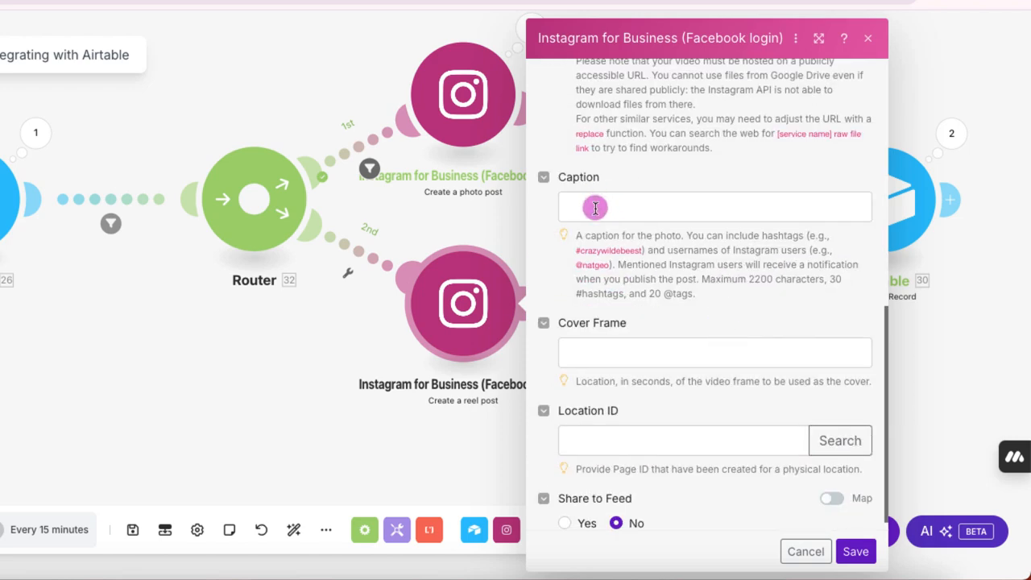
pyautogui.click(595, 208)
pyautogui.click(306, 265)
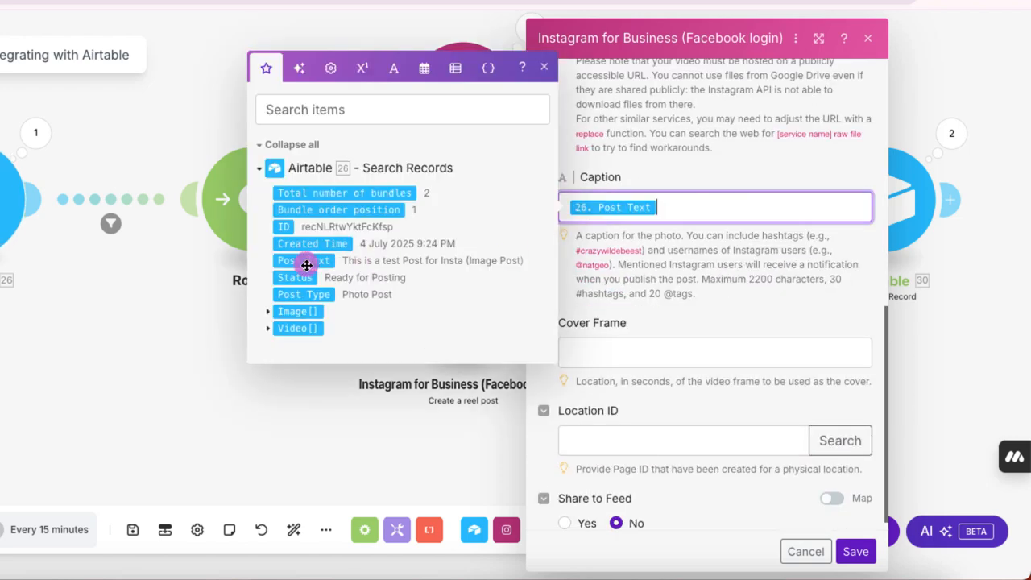
pyautogui.click(855, 551)
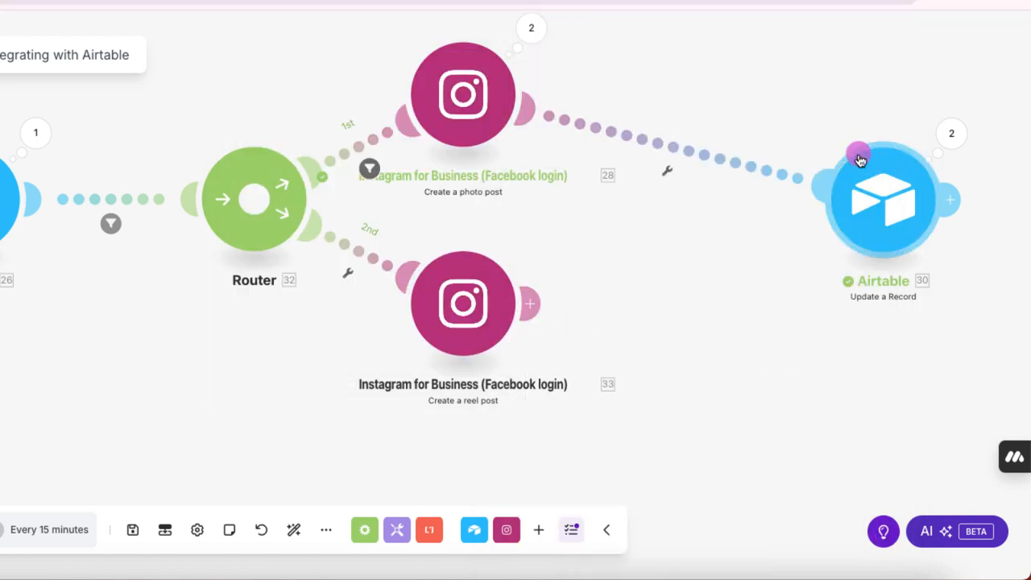
# Align the first route's Airtable module with the photo post module and add an Airtable Update a Record module after the reel post.
pyautogui.moveTo(876, 186); pyautogui.dragTo(804, 78)
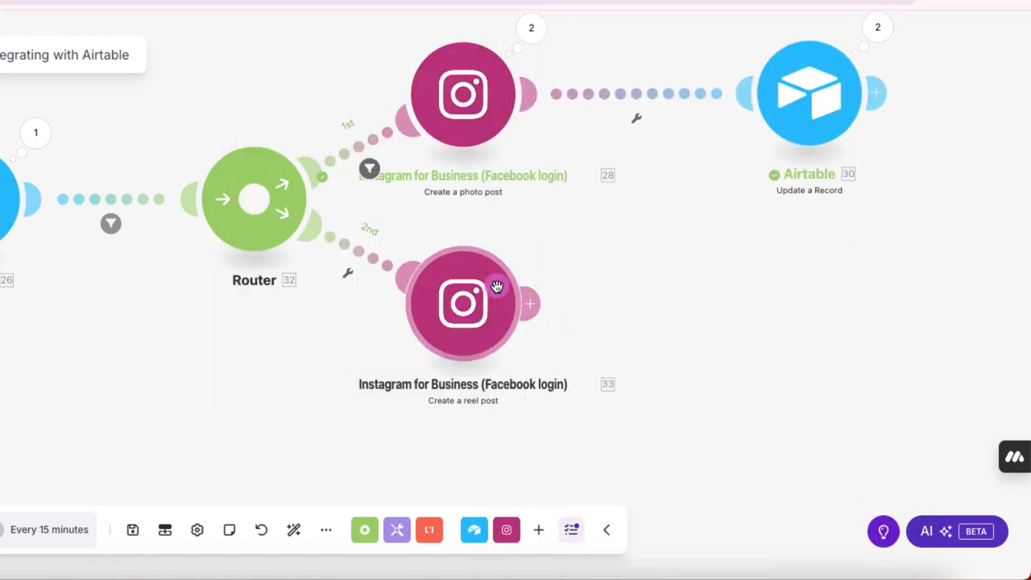
pyautogui.click(531, 306)
pyautogui.click(633, 306)
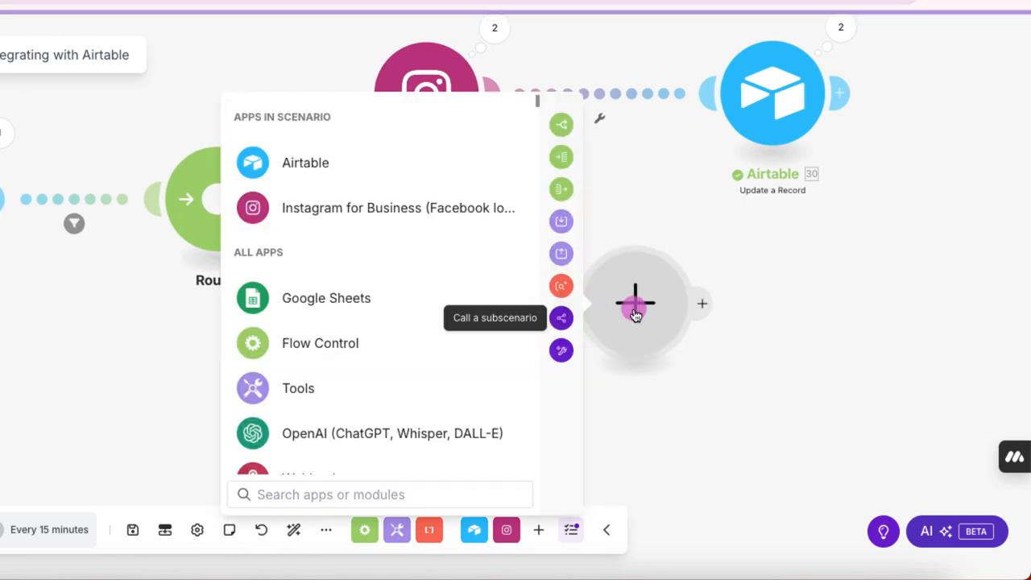
pyautogui.click(417, 161)
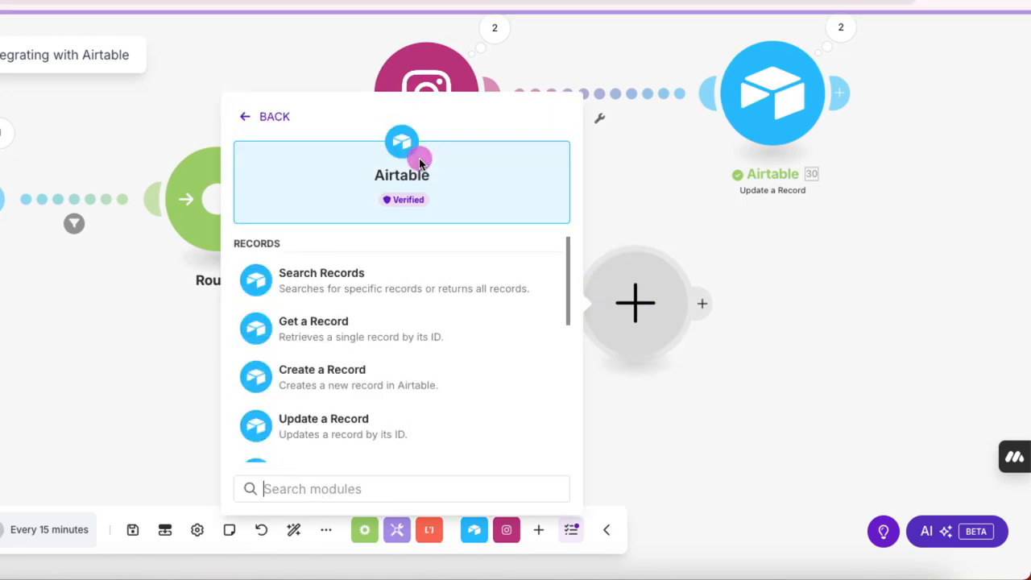
pyautogui.click(419, 426)
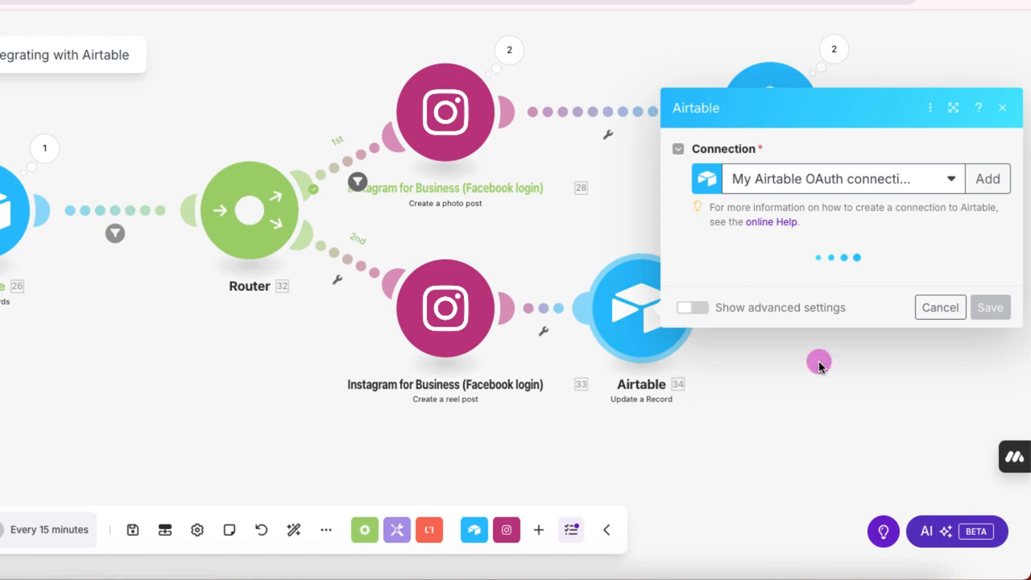
# Set the new Update a Record module's Base to Instagram Posts and its Table to Table 1.
pyautogui.click(779, 361)
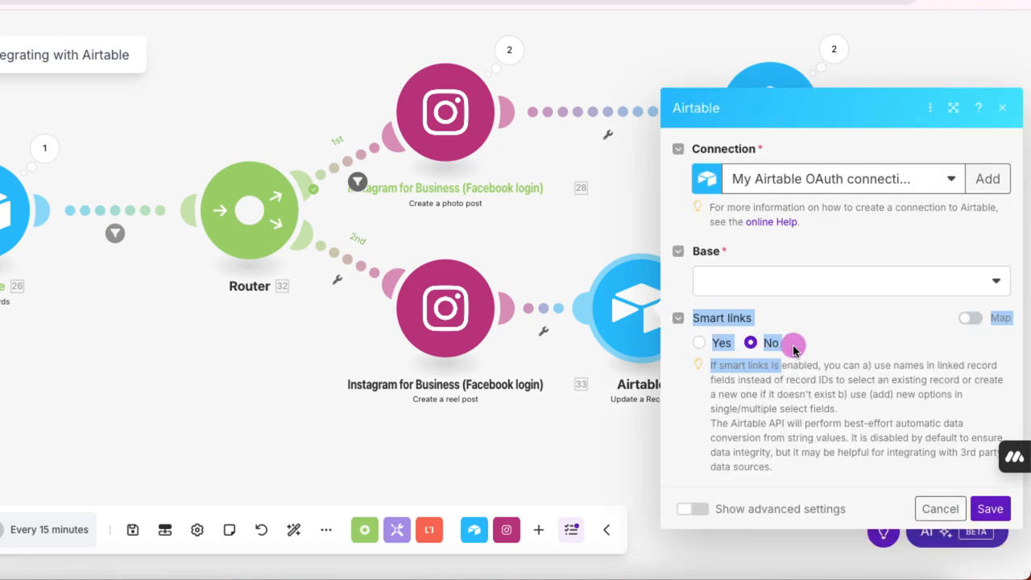
pyautogui.click(783, 276)
pyautogui.click(783, 304)
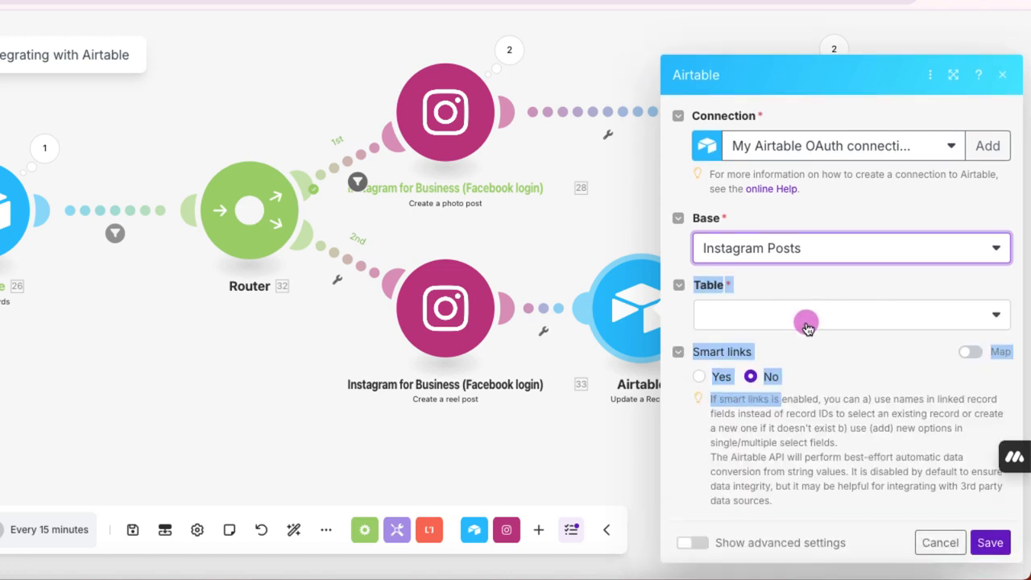
pyautogui.click(797, 310)
pyautogui.click(802, 336)
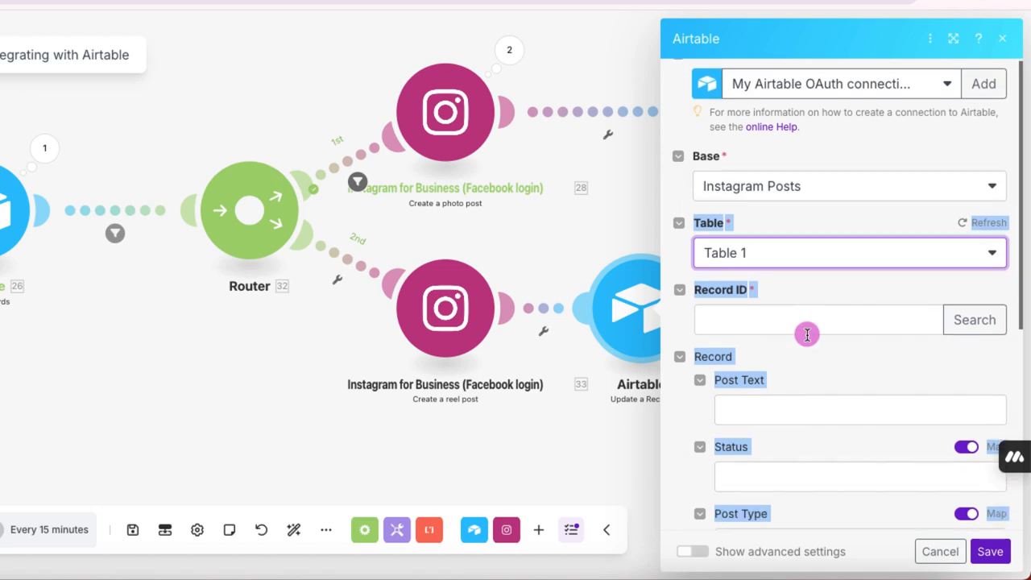
# Set the record's Status to Published in the reel route's Update a Record module, leaving Post Type empty.
pyautogui.scroll(-2, 806, 330)
pyautogui.scroll(-1, 803, 277)
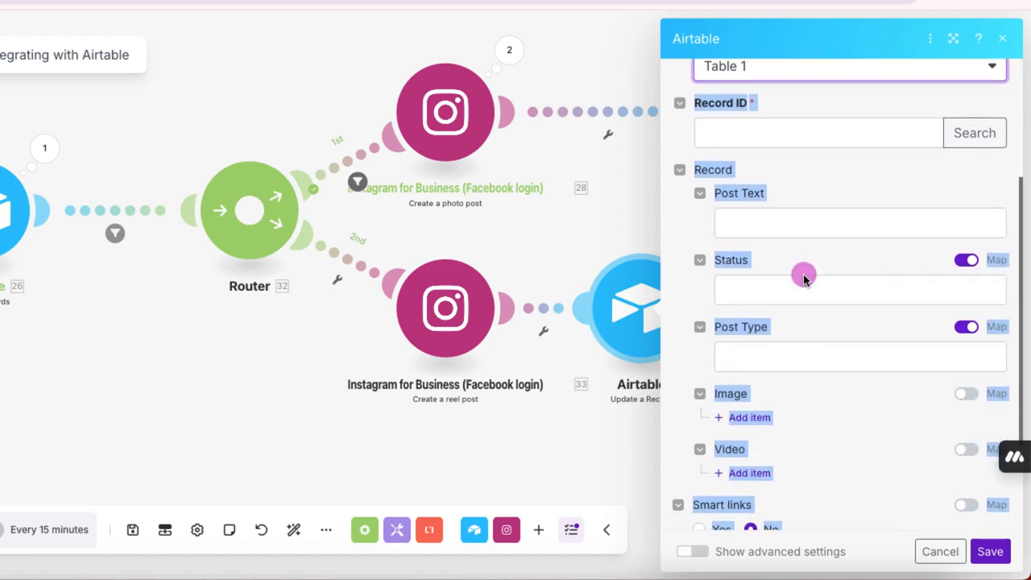
pyautogui.click(759, 283)
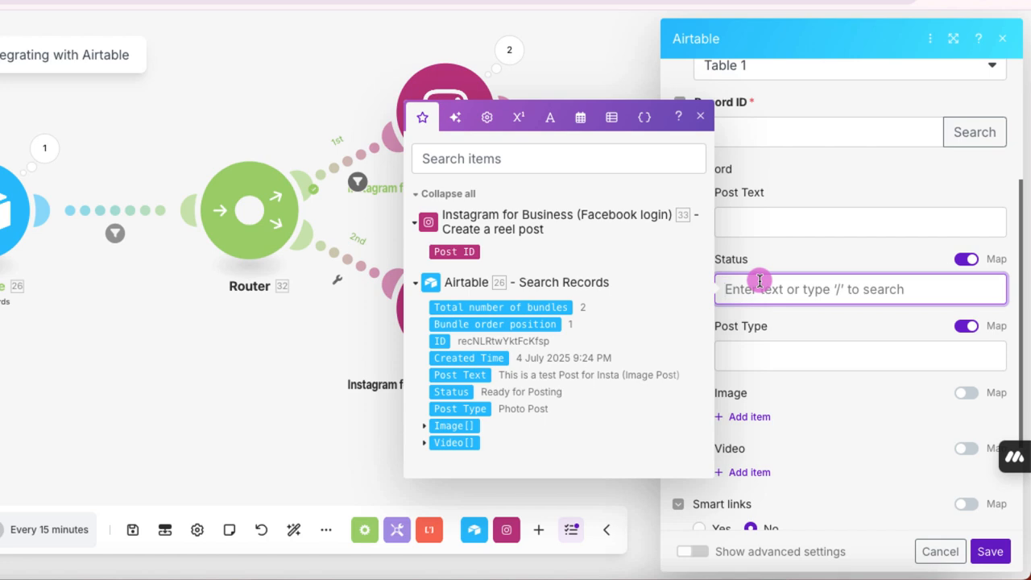
pyautogui.write('Publised')
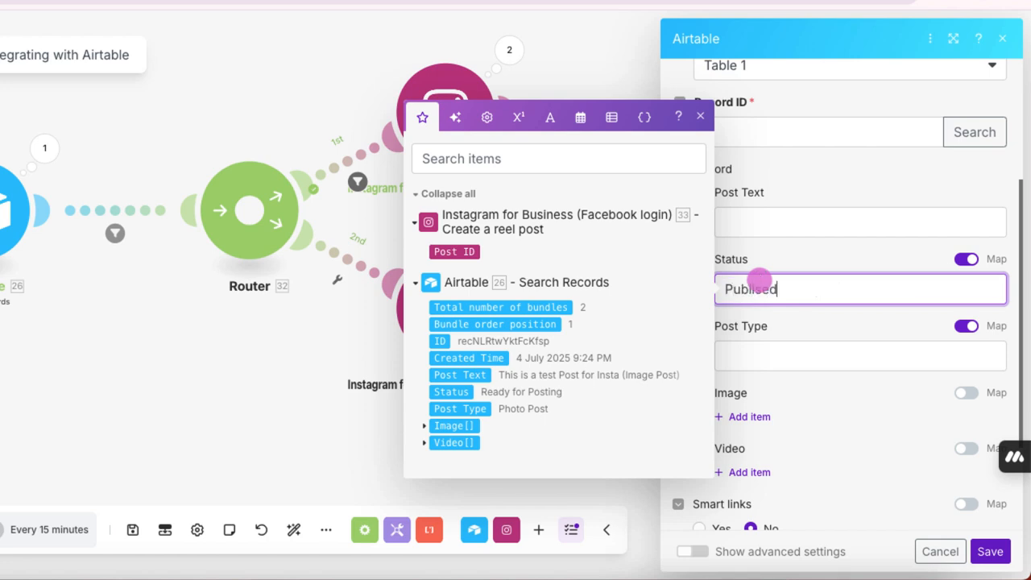
pyautogui.click(845, 388)
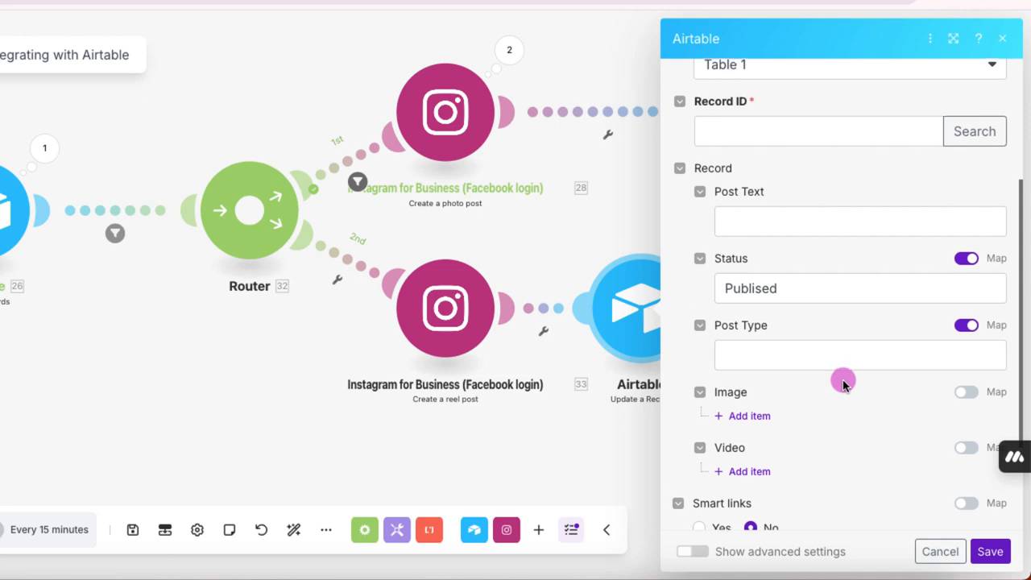
pyautogui.scroll(-1, 843, 380)
pyautogui.click(761, 277)
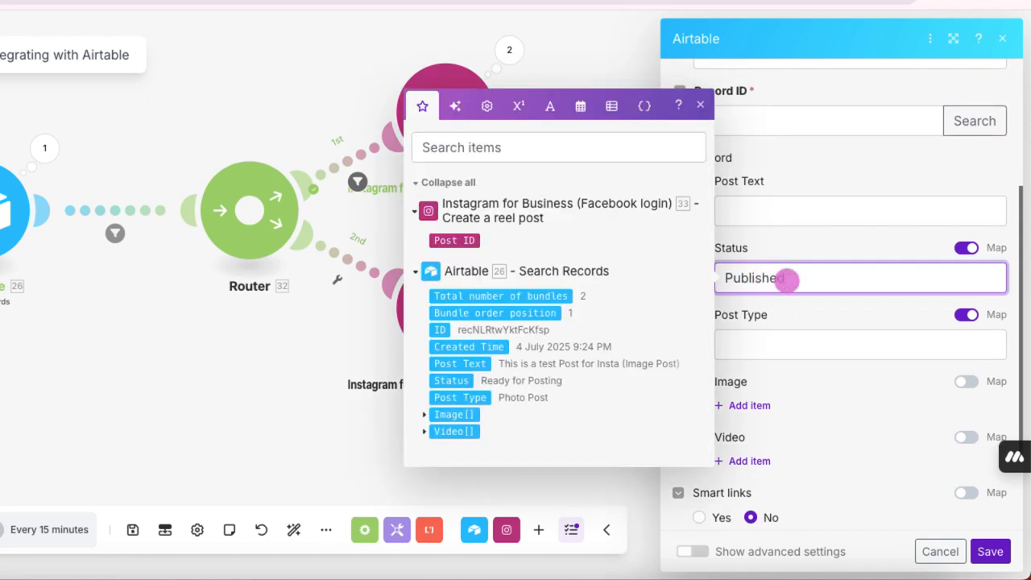
pyautogui.write('h')
pyautogui.click(824, 354)
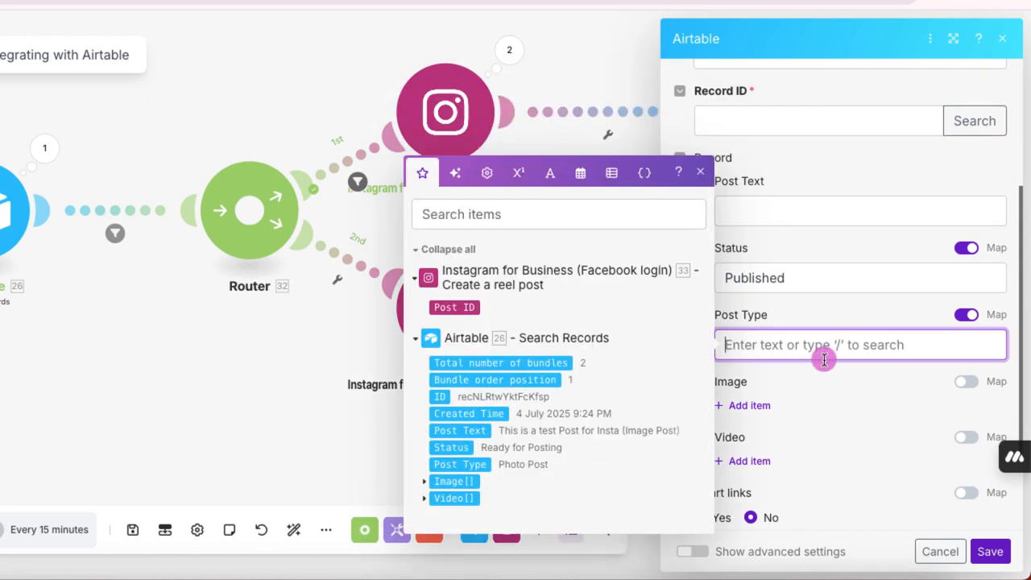
pyautogui.click(873, 187)
# Map the Record ID to the ID from Airtable Search Records and save the Update a Record module.
pyautogui.scroll(3, 874, 187)
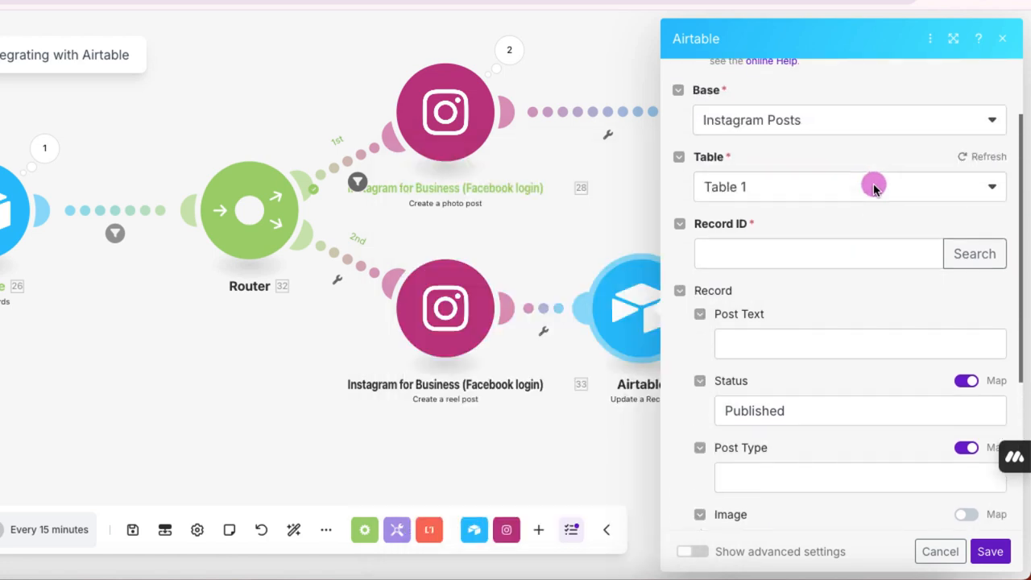
pyautogui.click(797, 256)
pyautogui.click(419, 307)
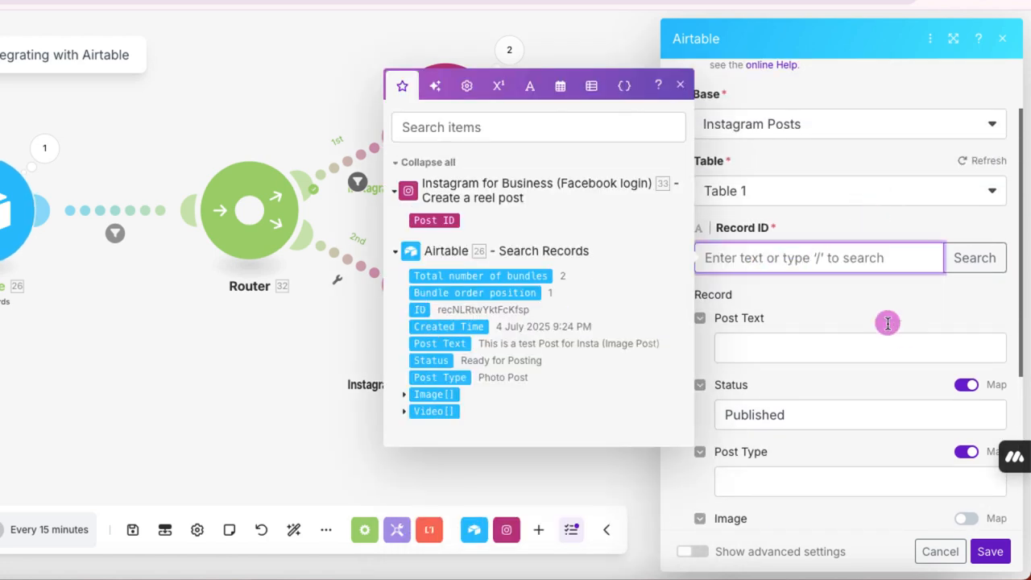
pyautogui.scroll(-3, 849, 295)
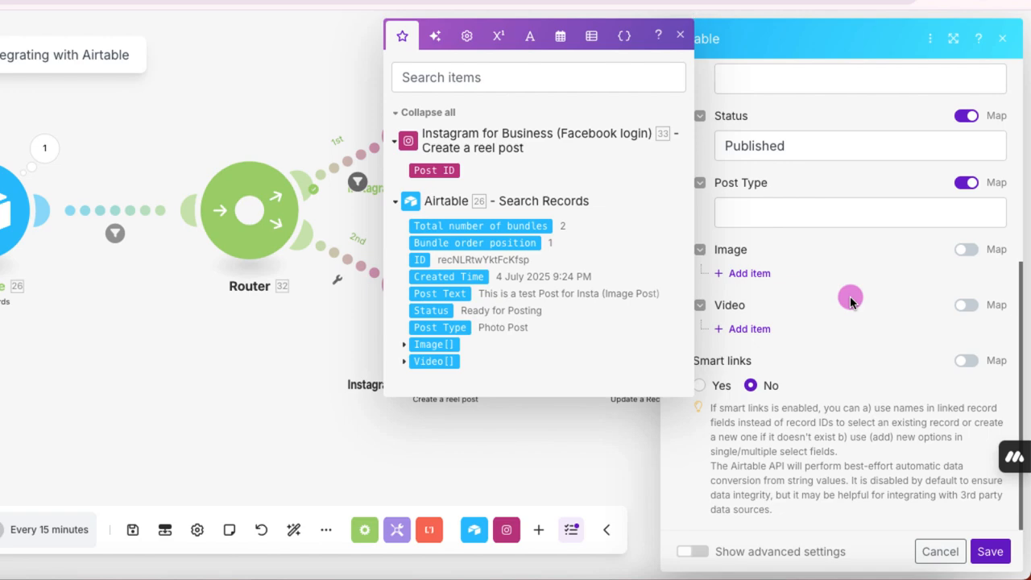
pyautogui.scroll(5, 850, 296)
pyautogui.scroll(-5, 857, 293)
pyautogui.click(989, 552)
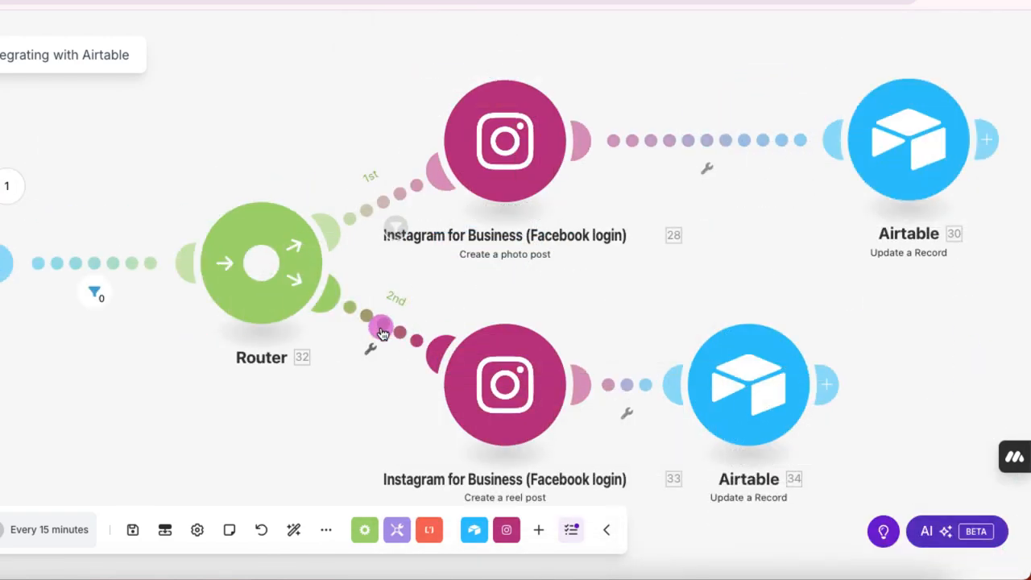
# Set up a filter on the second router route with the condition Post Type equal to Reel Post and save it.
pyautogui.click(382, 330)
pyautogui.click(553, 358)
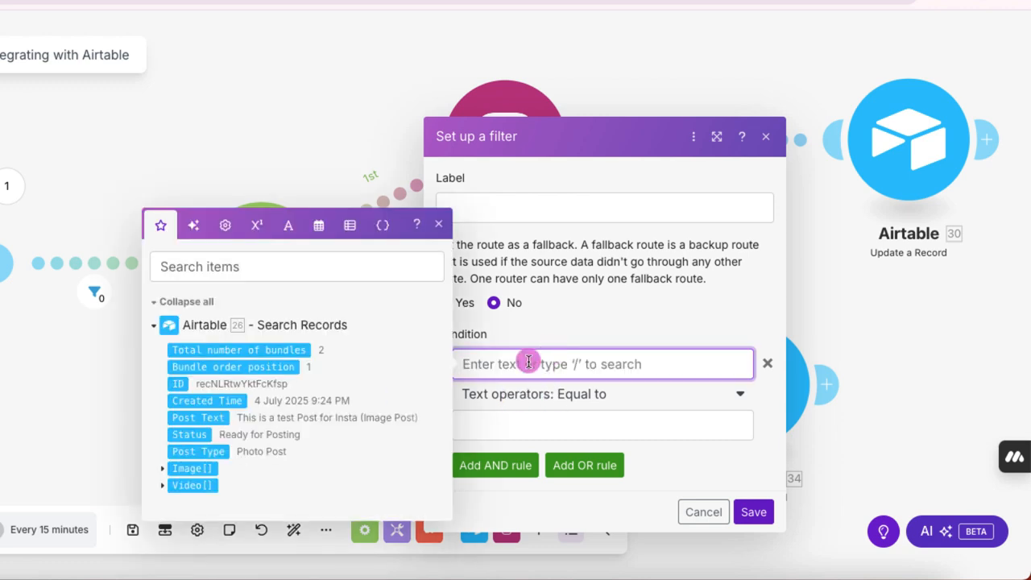
pyautogui.write('Post Type')
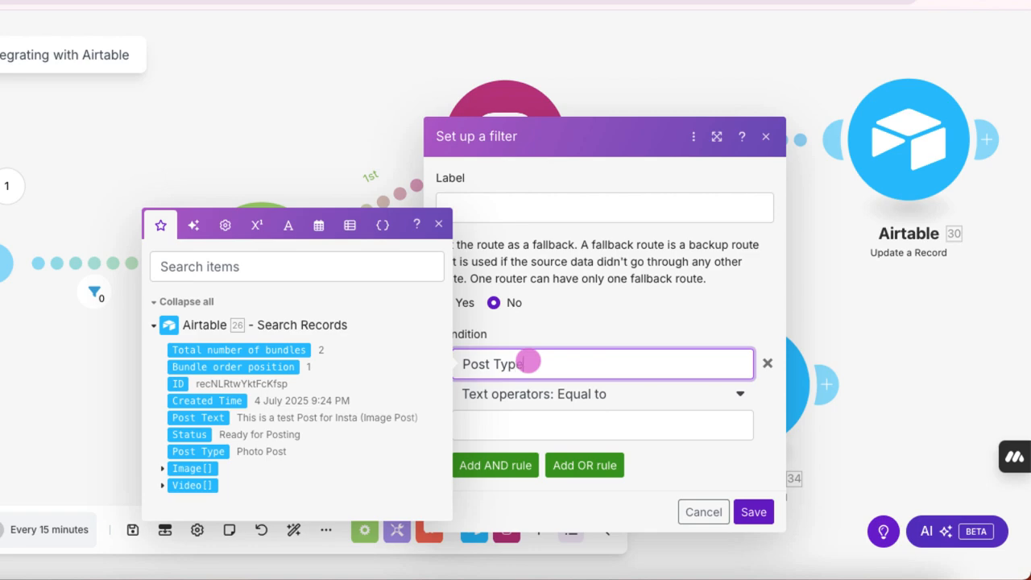
pyautogui.click(570, 418)
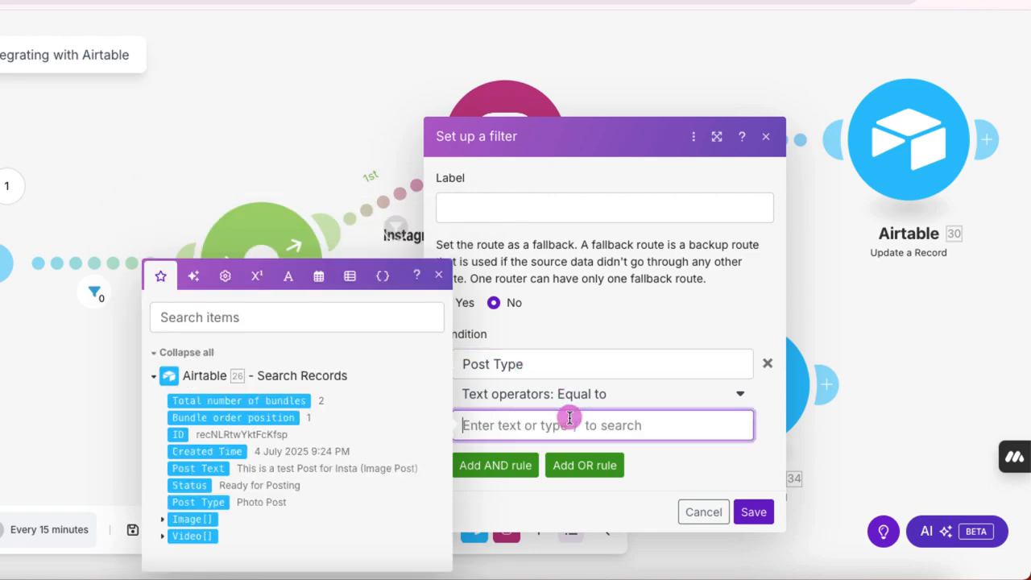
pyautogui.write('Reel Post')
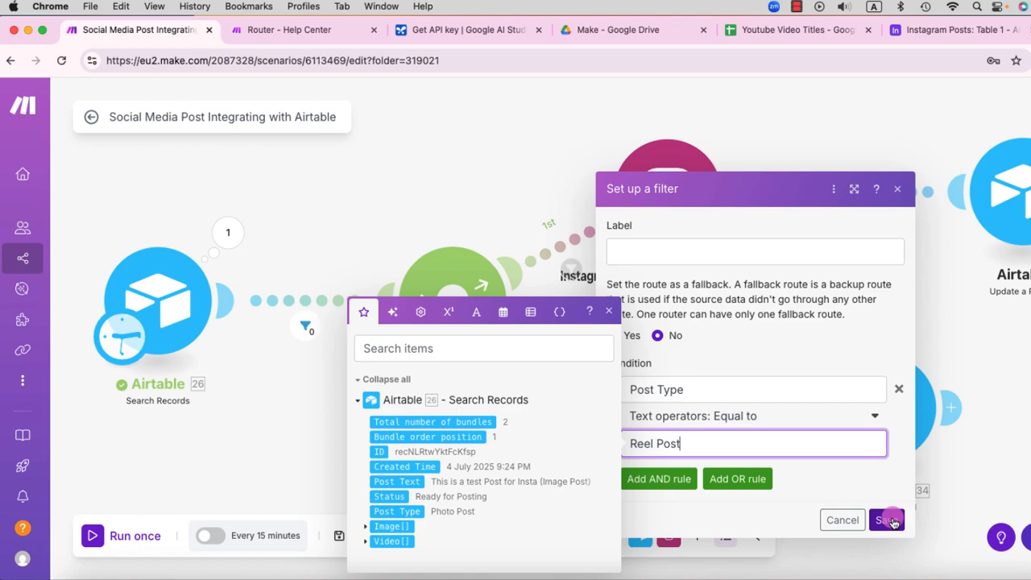
pyautogui.click(753, 511)
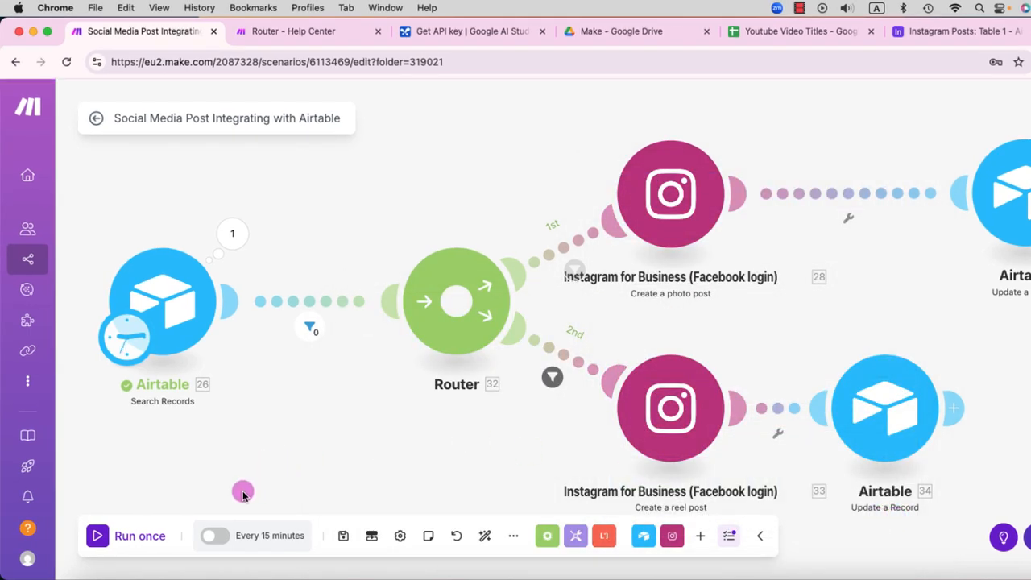
# Check the Instagram Posts records in Airtable, return to the Make scenario and review the Set variable module's settings.
pyautogui.click(958, 31)
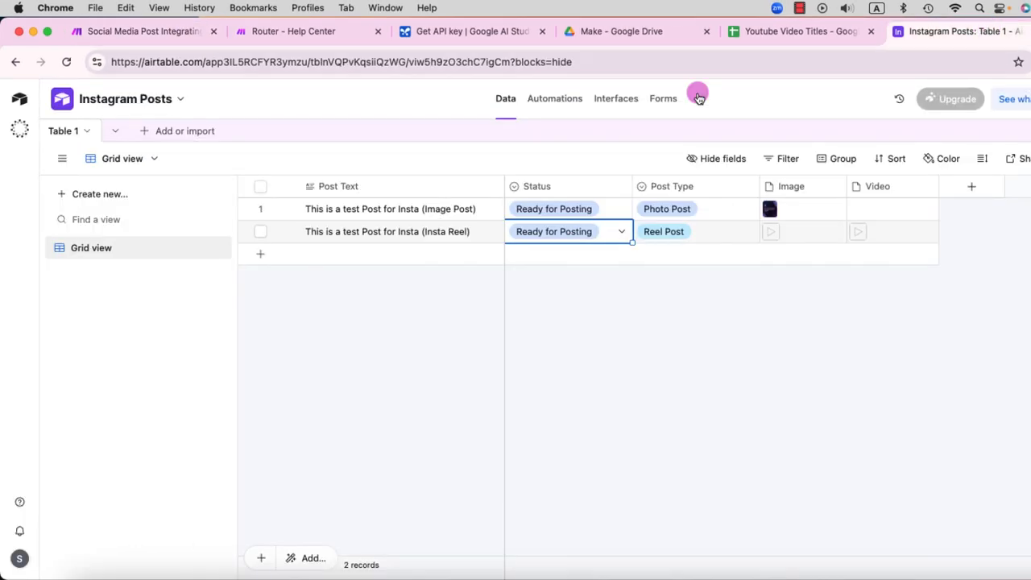
pyautogui.click(143, 32)
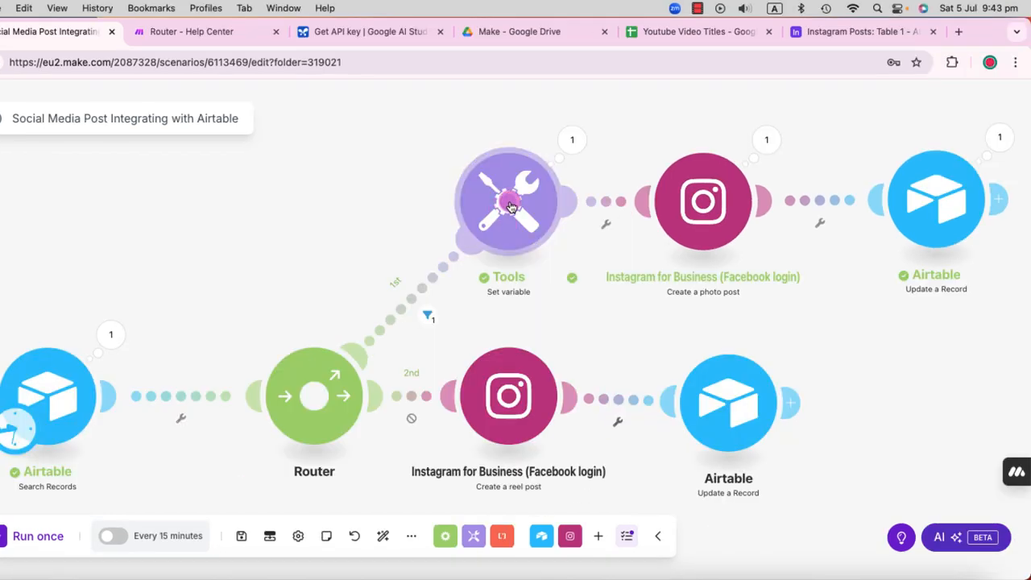
pyautogui.click(510, 207)
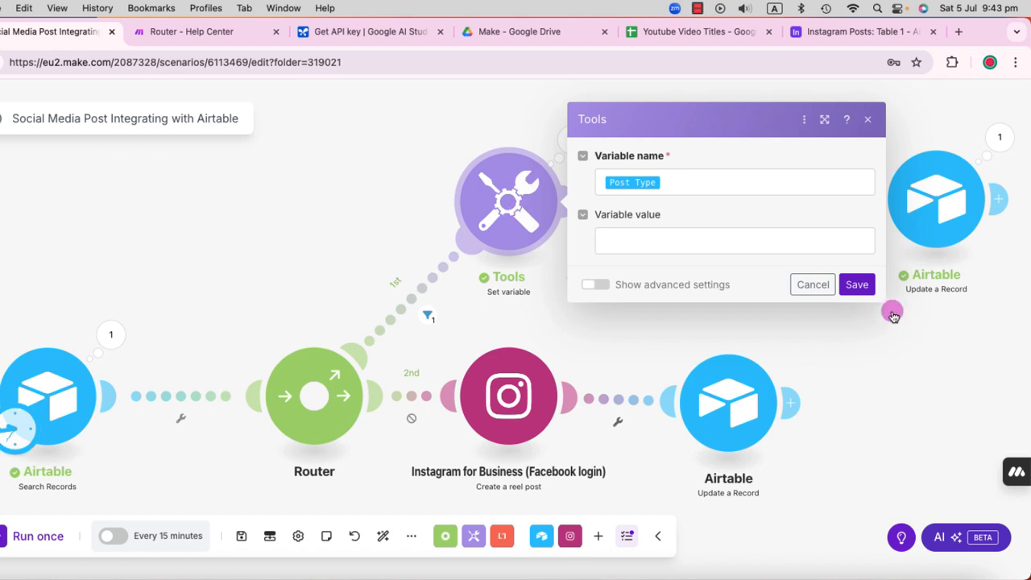
pyautogui.click(862, 286)
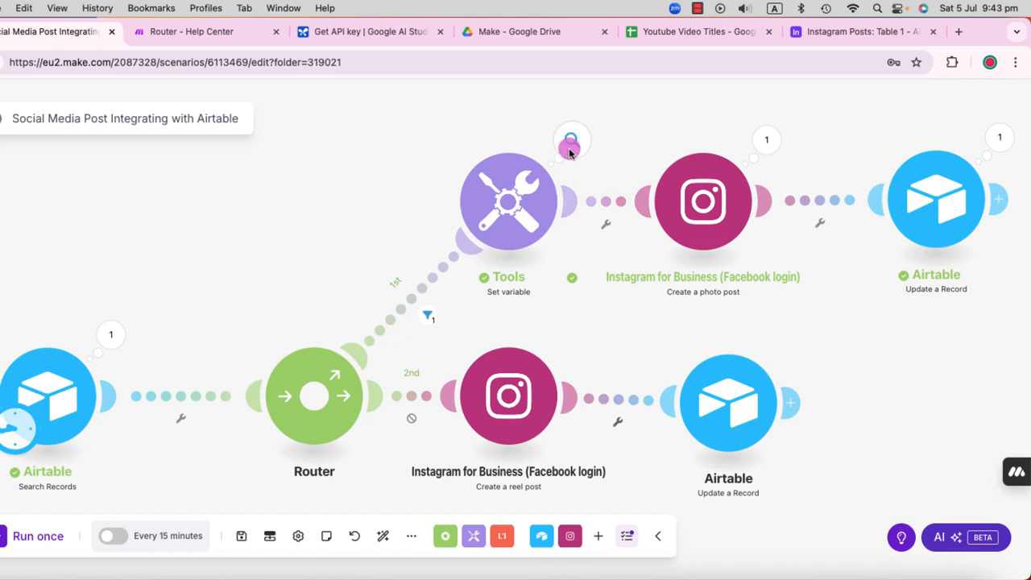
# Inspect the first route's filter results and review its Post Type condition.
pyautogui.click(427, 319)
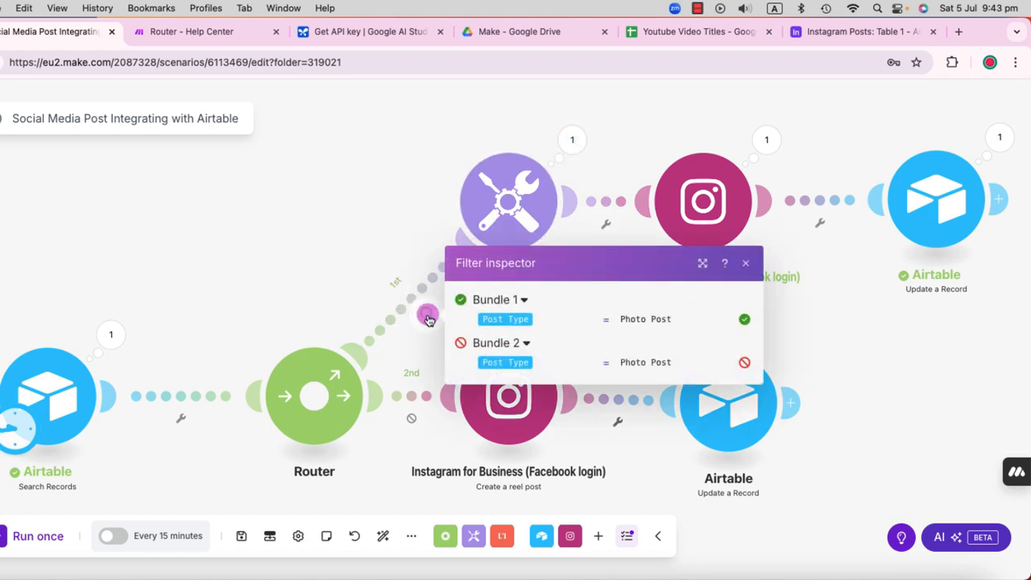
pyautogui.click(409, 304)
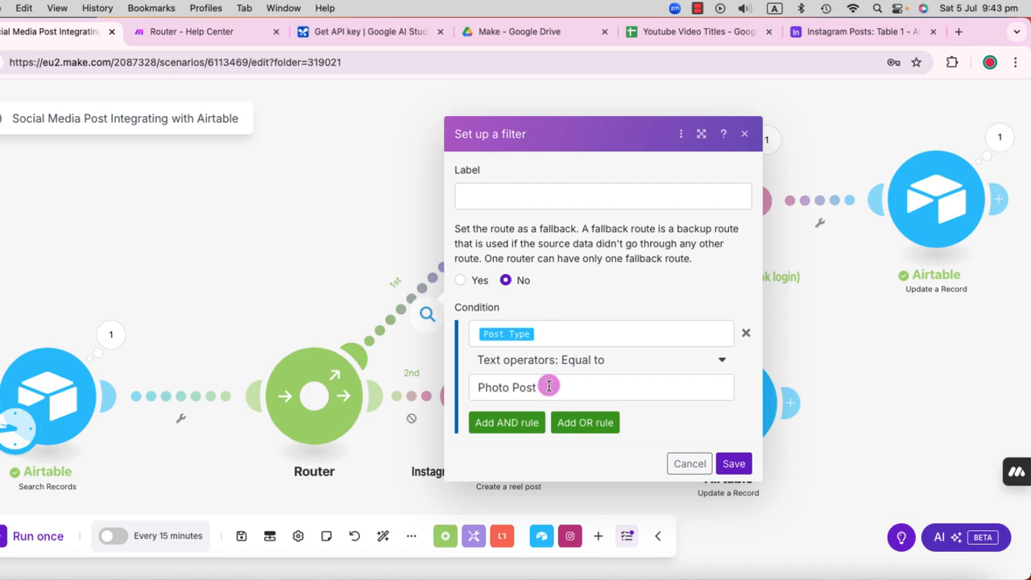
pyautogui.click(729, 465)
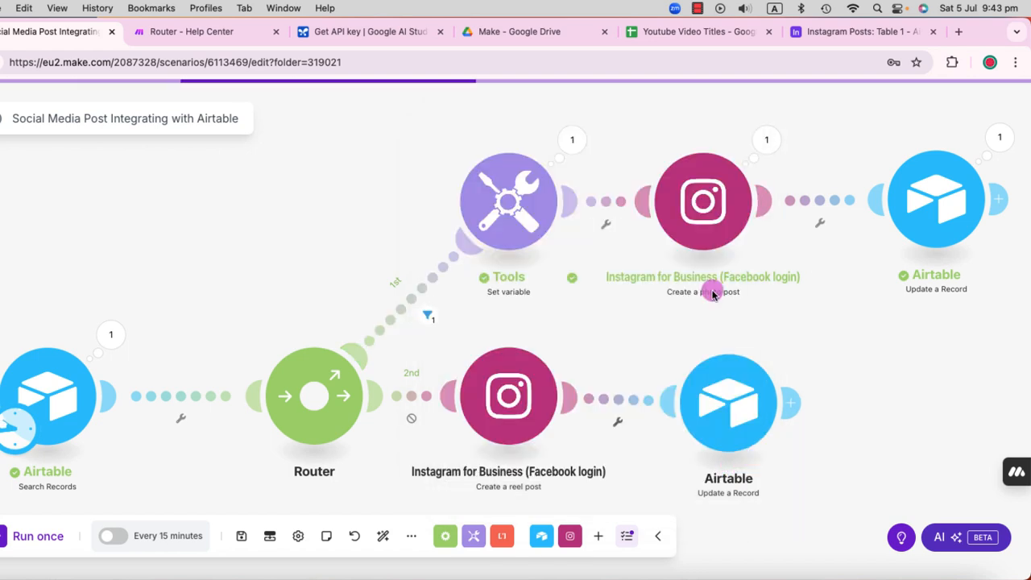
# Inspect the run details of the Set variable and Create a photo post modules, and check the photo post record's Status in Airtable.
pyautogui.click(512, 208)
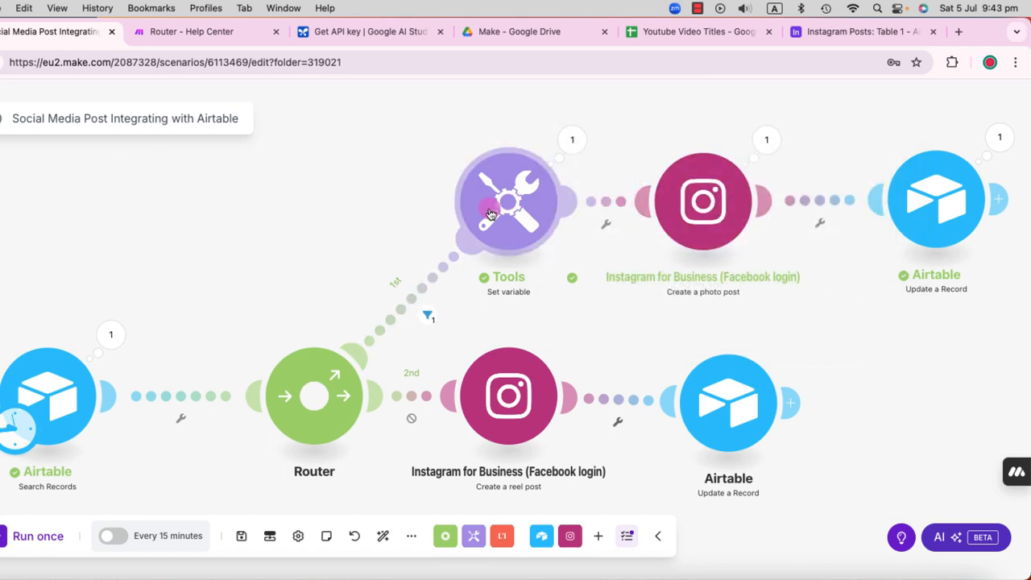
pyautogui.click(576, 141)
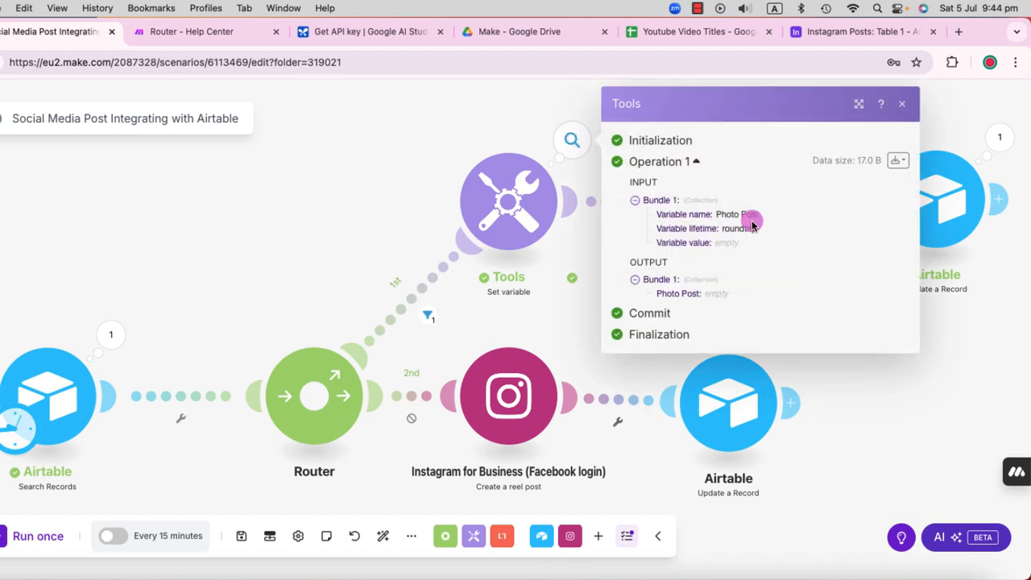
pyautogui.click(903, 107)
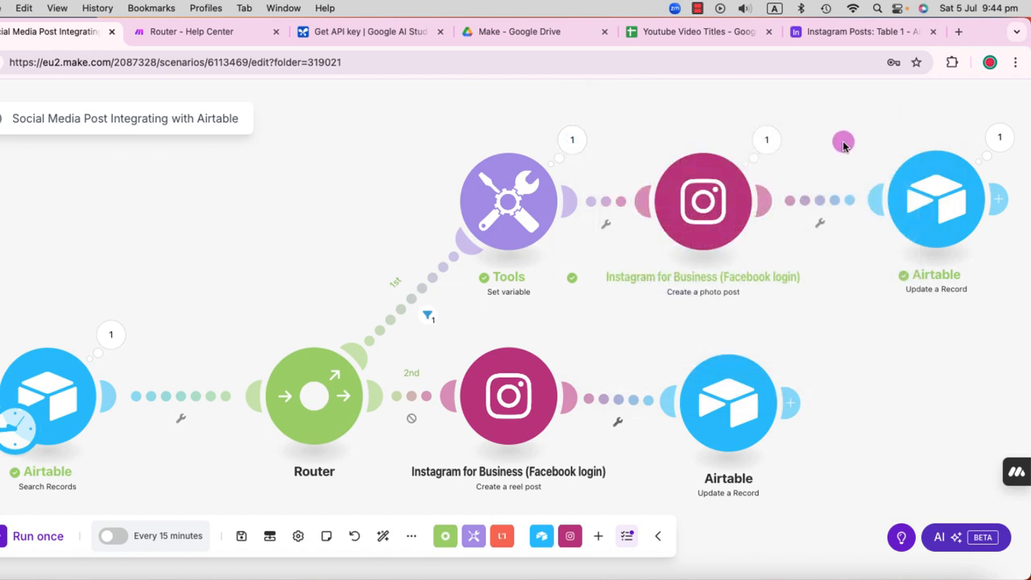
pyautogui.click(768, 143)
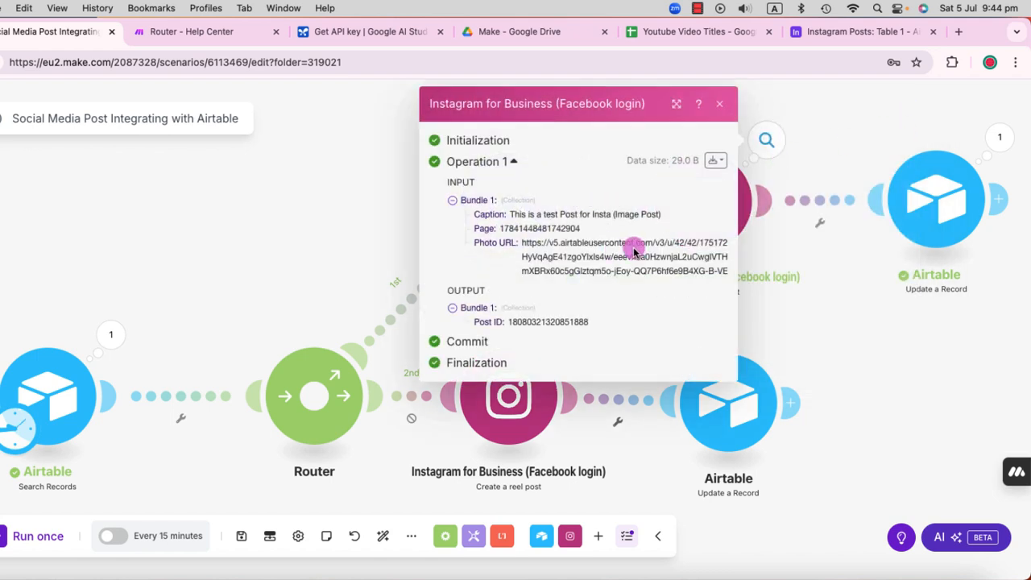
pyautogui.click(723, 111)
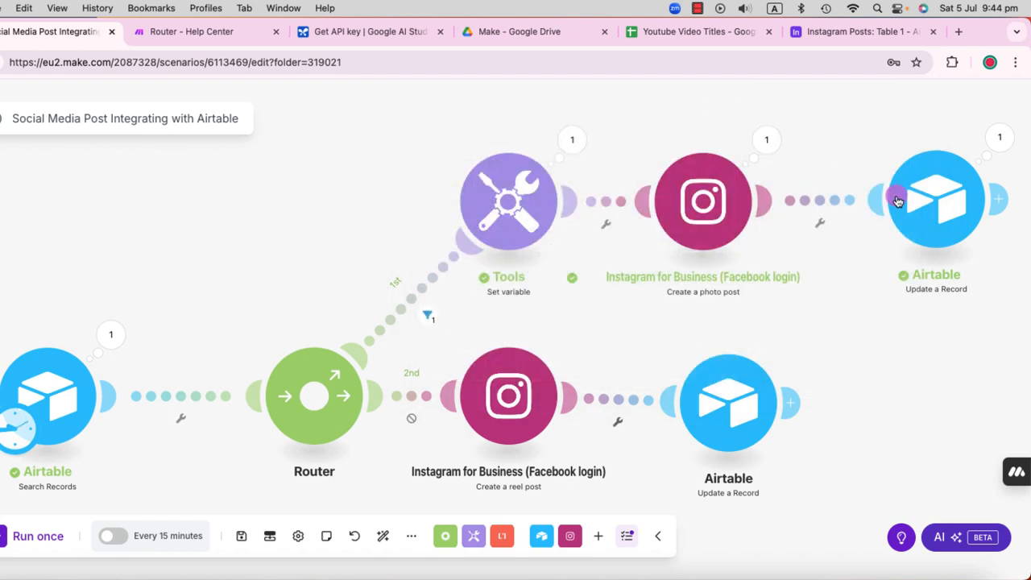
pyautogui.click(816, 38)
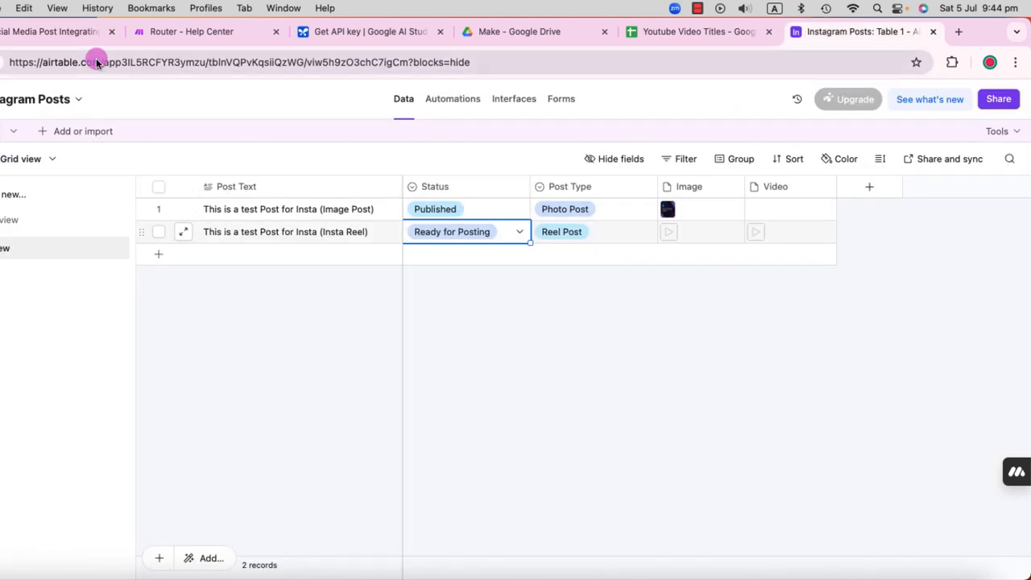
# Switch back to the Make scenario and move the second route's Create a reel post and Update a Record modules farther from the router.
pyautogui.click(71, 31)
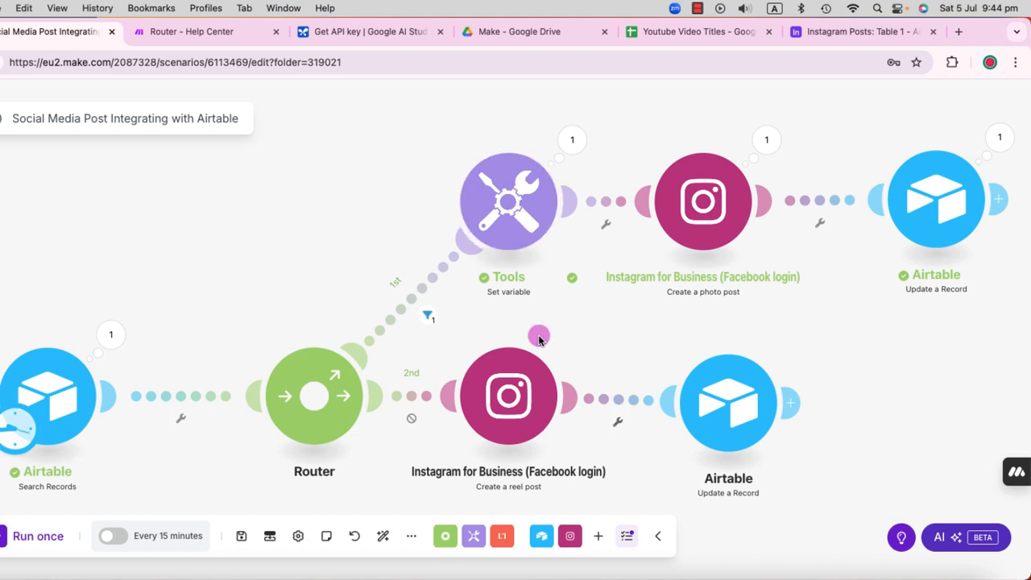
pyautogui.moveTo(717, 396); pyautogui.dragTo(932, 385)
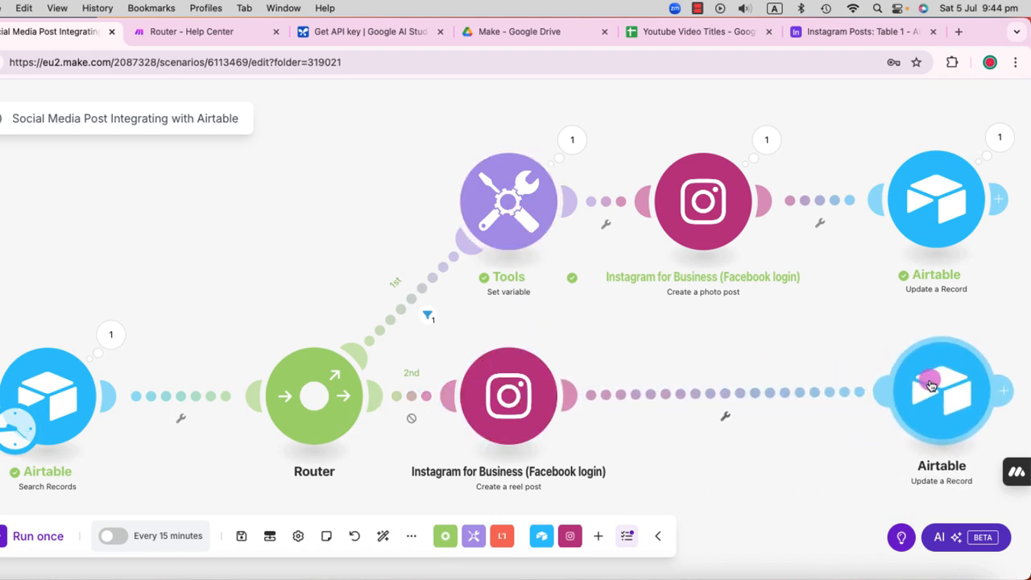
pyautogui.moveTo(523, 400); pyautogui.dragTo(721, 392)
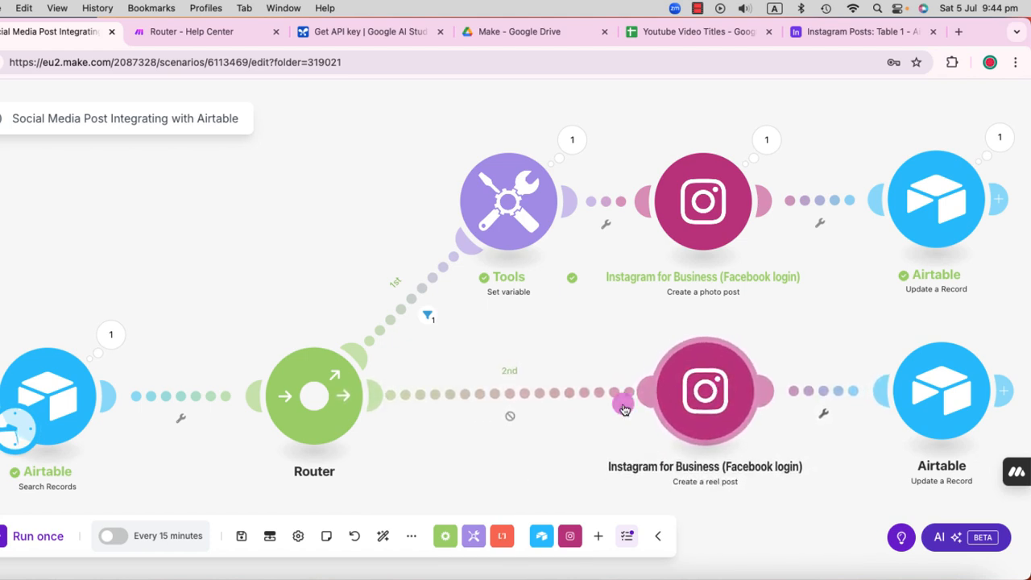
# Insert a Tools Set variable module on the second route, between the router and the Create a reel post module.
pyautogui.rightClick(505, 401)
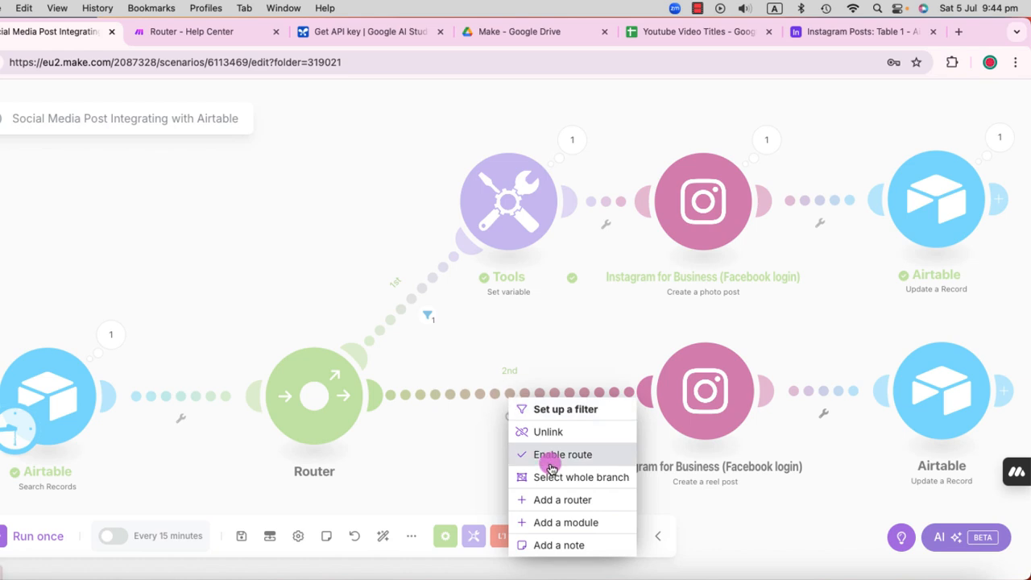
pyautogui.click(573, 521)
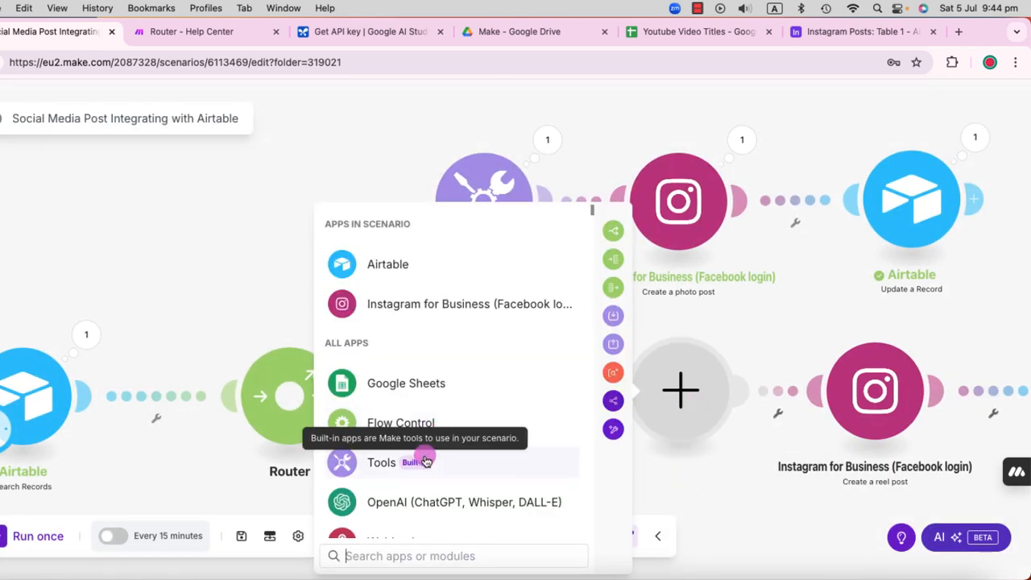
pyautogui.click(422, 461)
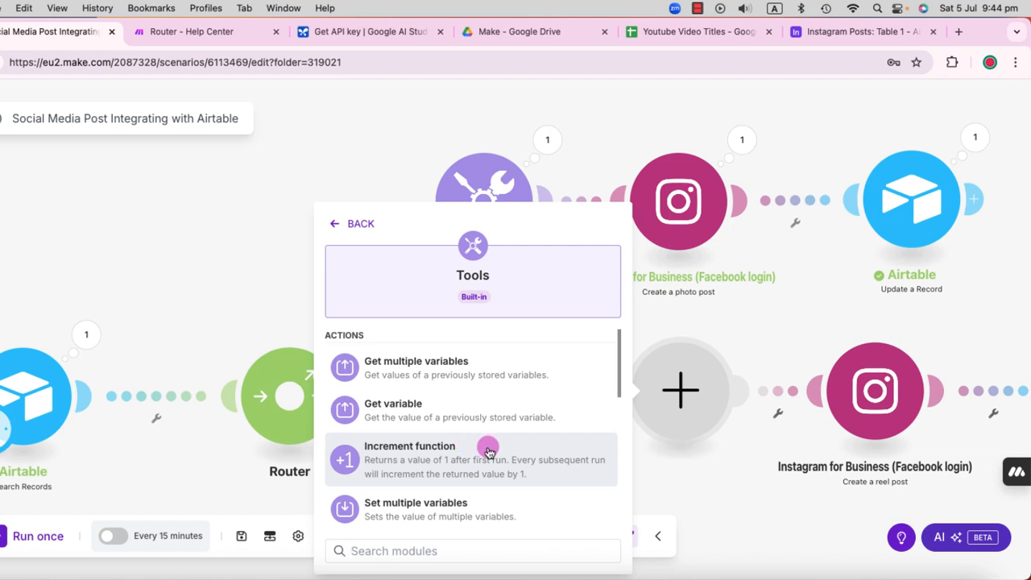
pyautogui.scroll(-4, 488, 451)
pyautogui.click(459, 427)
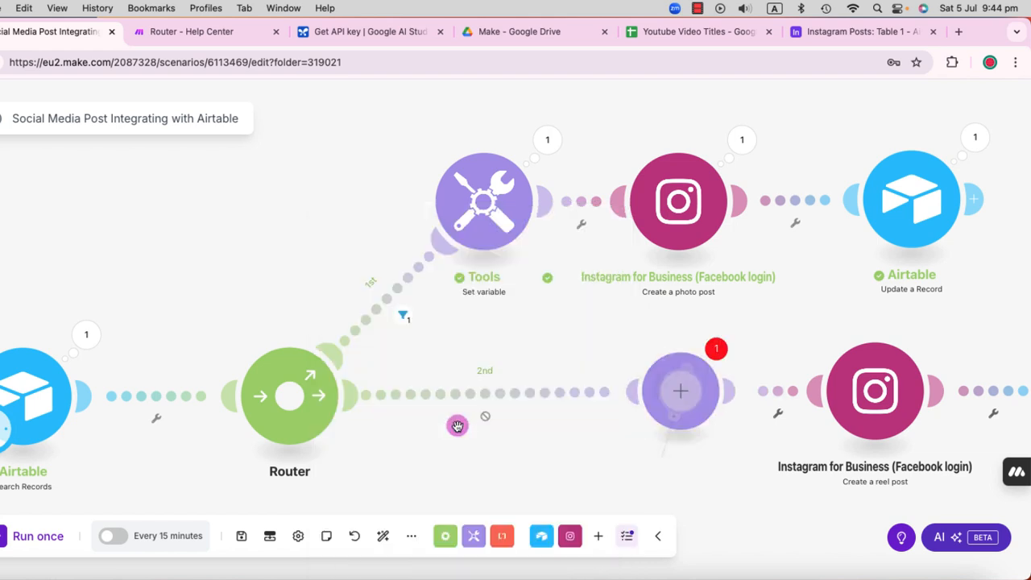
# Map Airtable's Post Type as the variable name in the second route's Set variable module and save it.
pyautogui.click(809, 371)
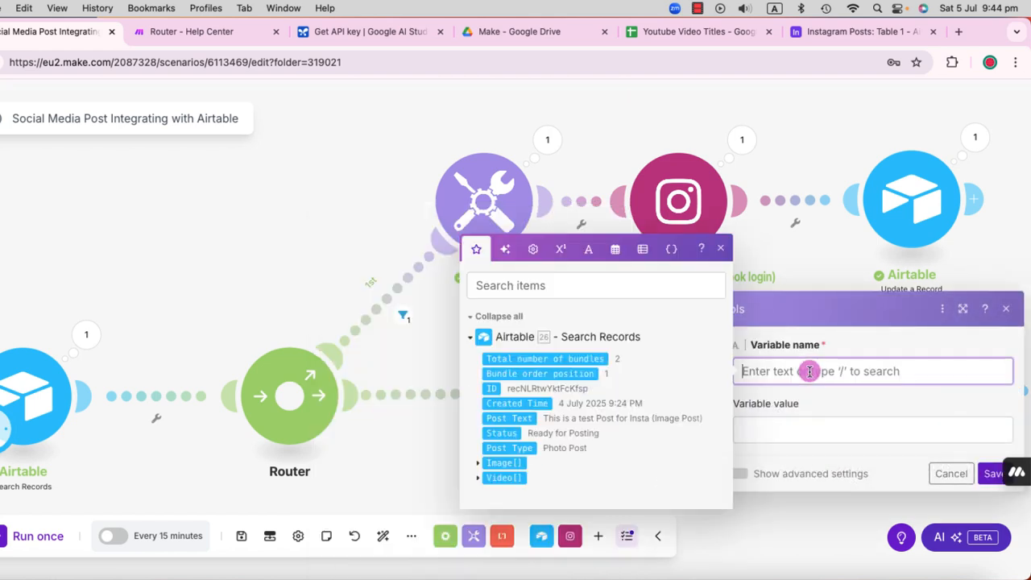
pyautogui.click(519, 447)
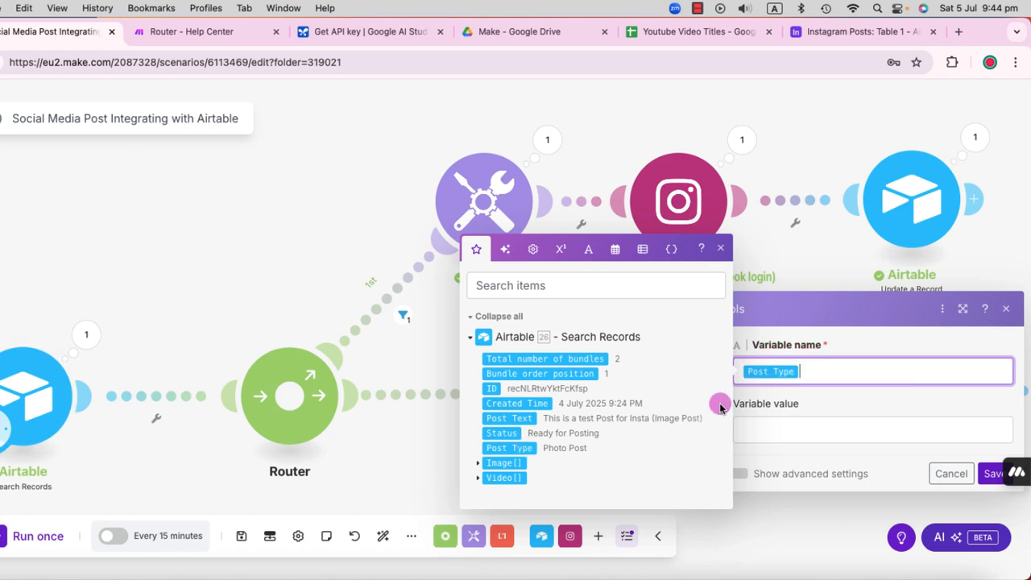
pyautogui.click(989, 473)
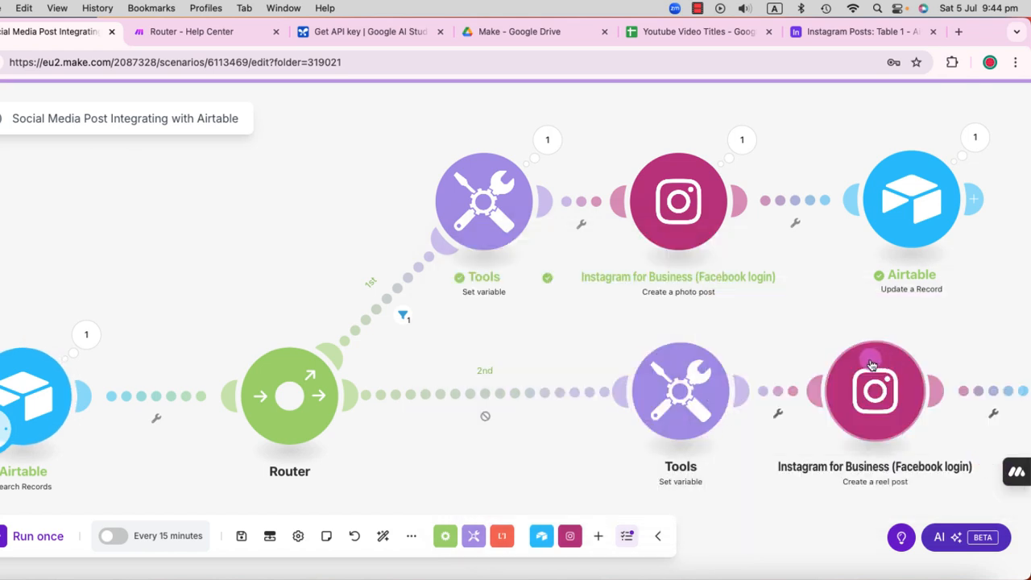
# Move the second route's Set variable and Create a reel post modules closer to the router and auto-align the scenario.
pyautogui.moveTo(691, 393); pyautogui.dragTo(507, 398)
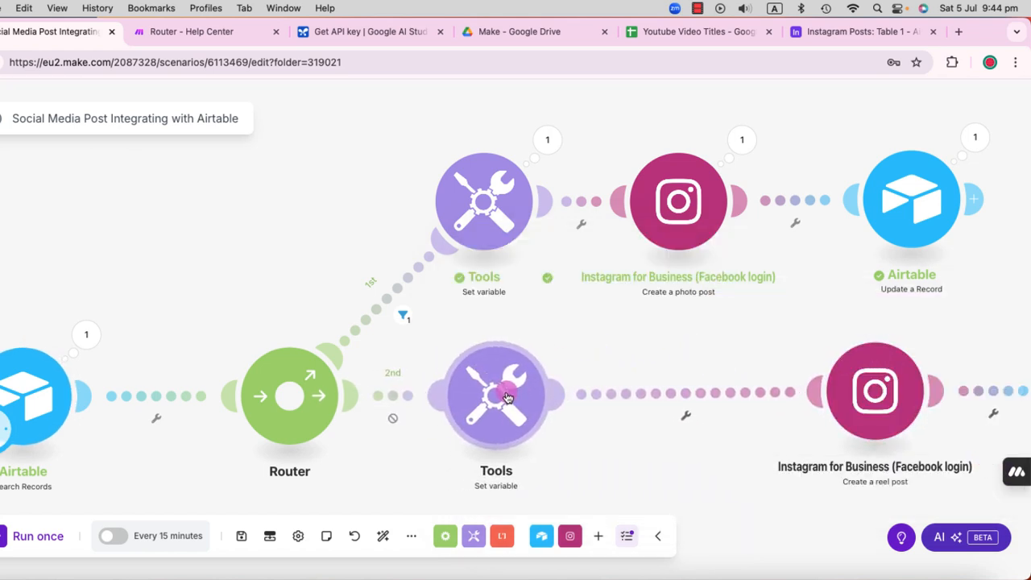
pyautogui.moveTo(912, 393); pyautogui.dragTo(735, 394)
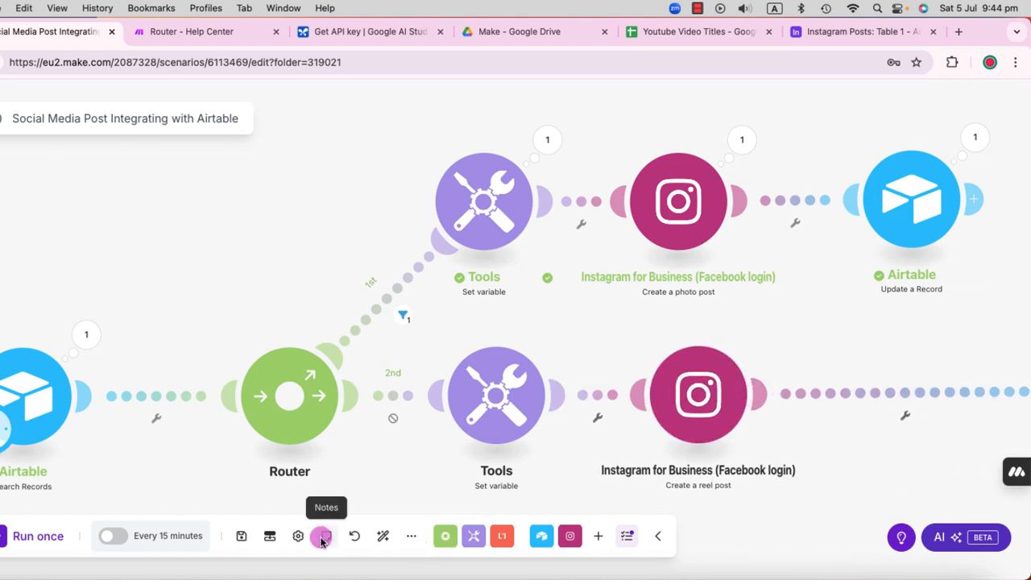
pyautogui.click(380, 539)
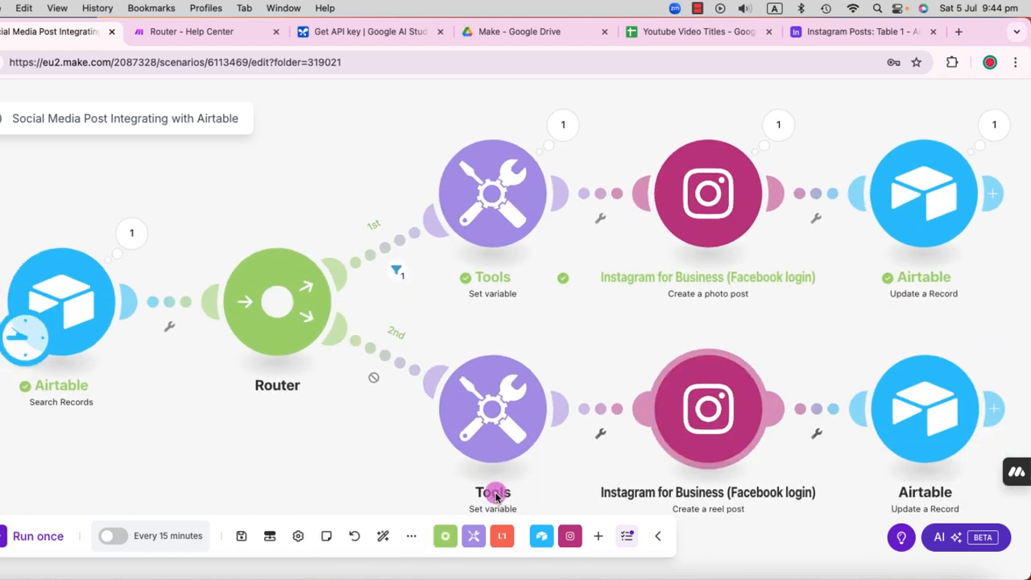
# Review the second route's filter conditions, close them without changes and enable the route.
pyautogui.click(381, 359)
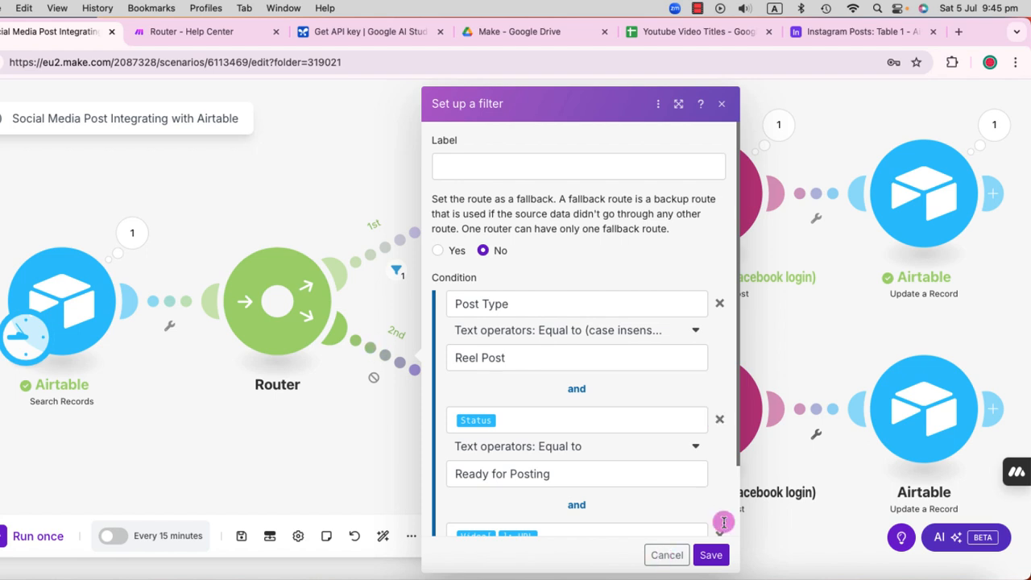
pyautogui.scroll(-2, 723, 109)
pyautogui.click(723, 107)
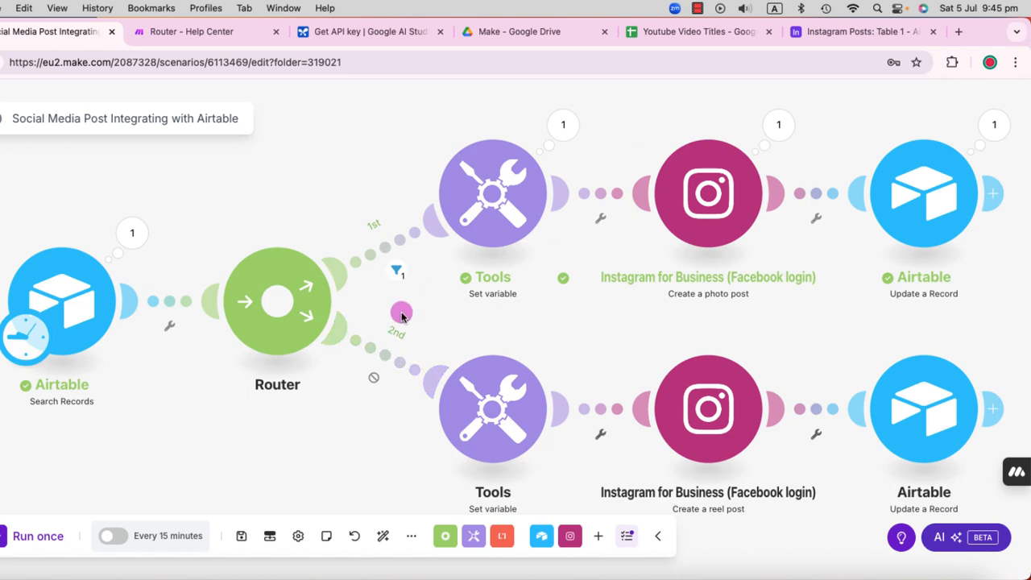
pyautogui.rightClick(387, 359)
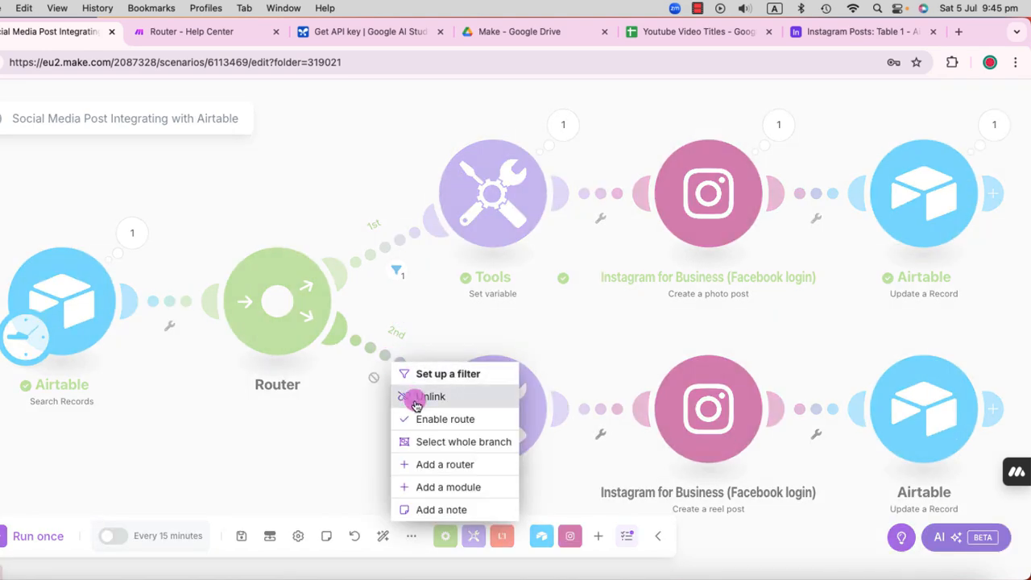
pyautogui.click(472, 423)
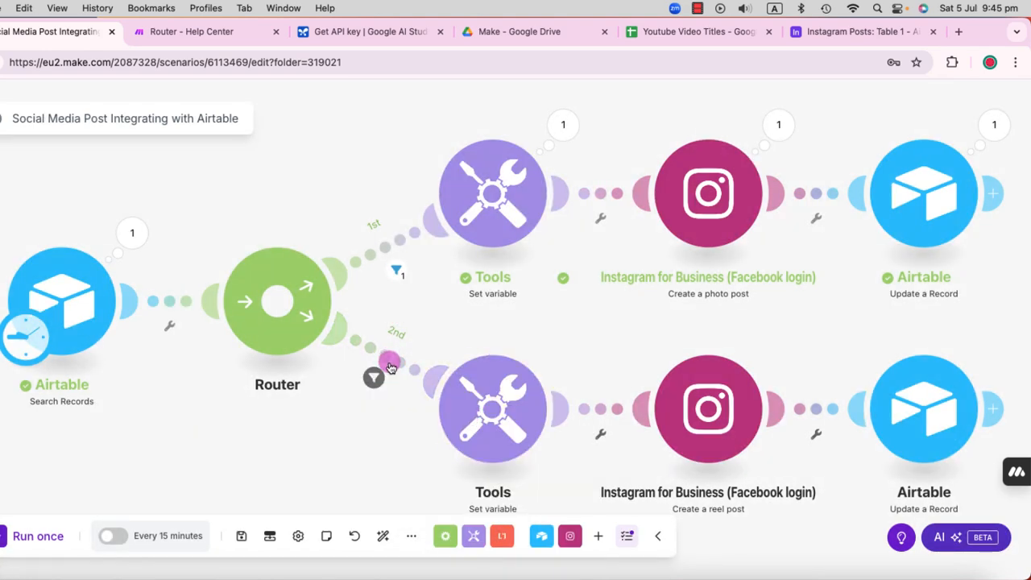
# Remove the Status and Video URL conditions from the second route's Reel Post filter and save it.
pyautogui.click(413, 366)
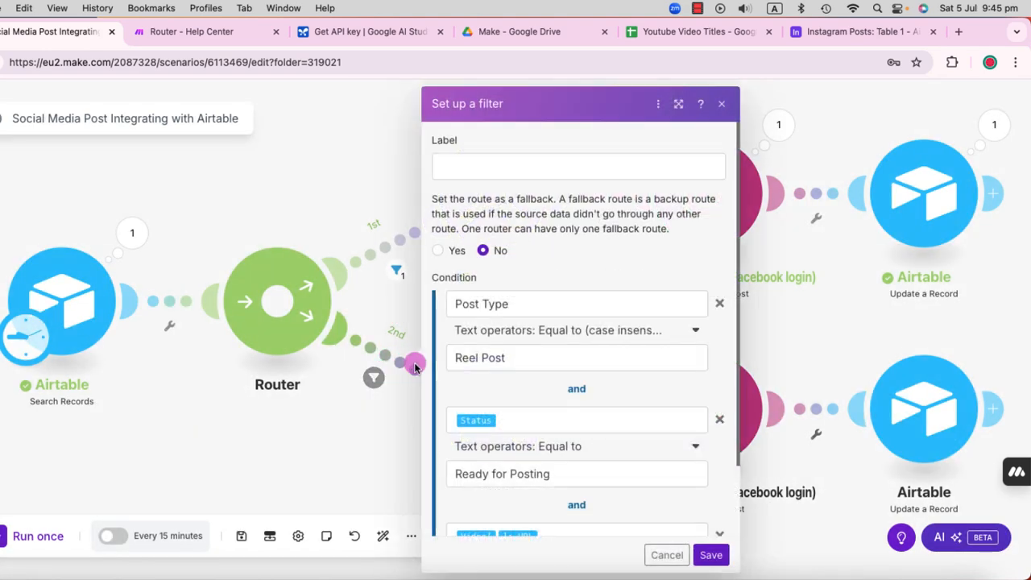
pyautogui.click(721, 421)
pyautogui.click(721, 423)
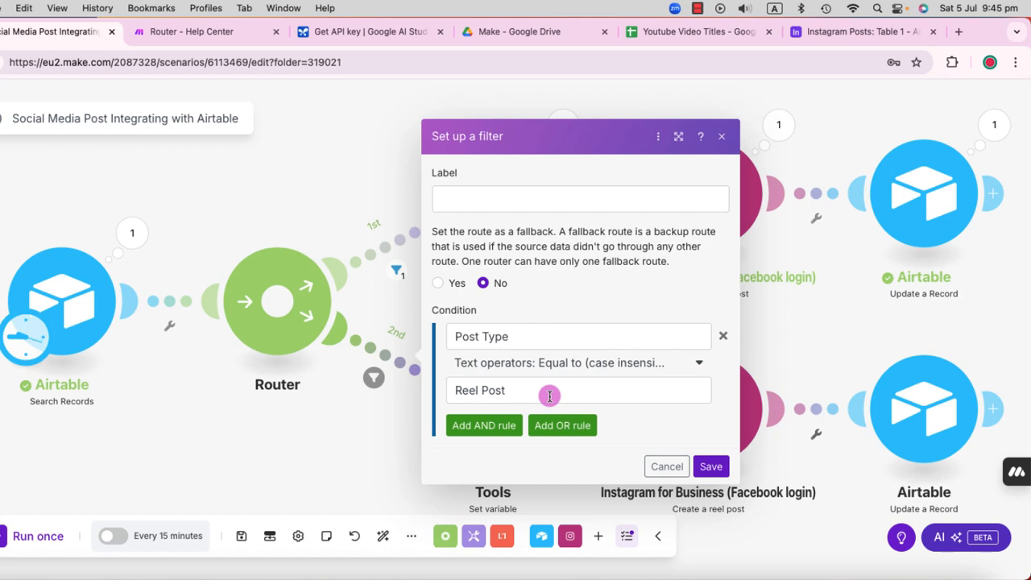
pyautogui.click(712, 467)
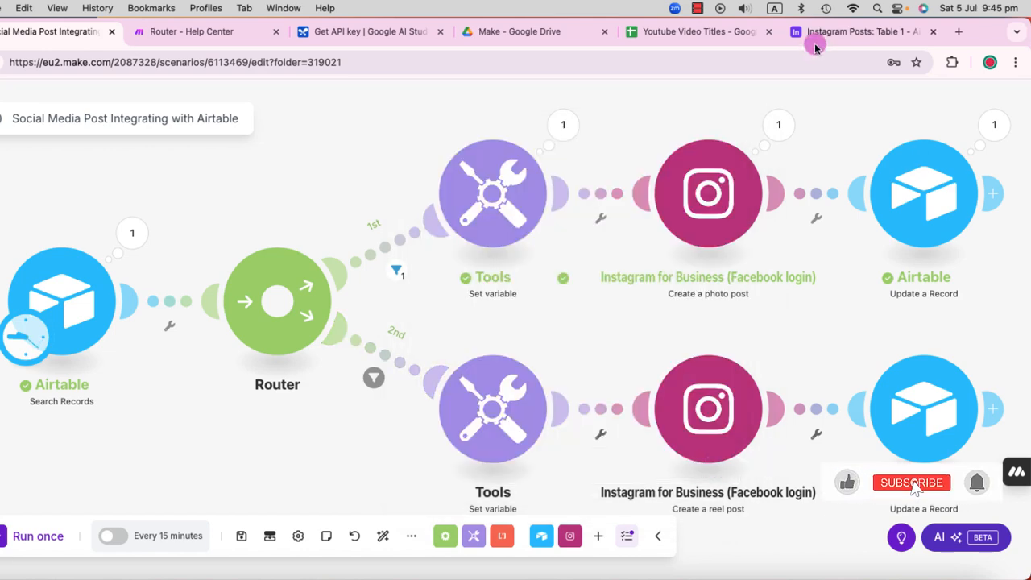
# Check the reel post record's Status and Post Type in Airtable and return to the Make scenario.
pyautogui.click(814, 33)
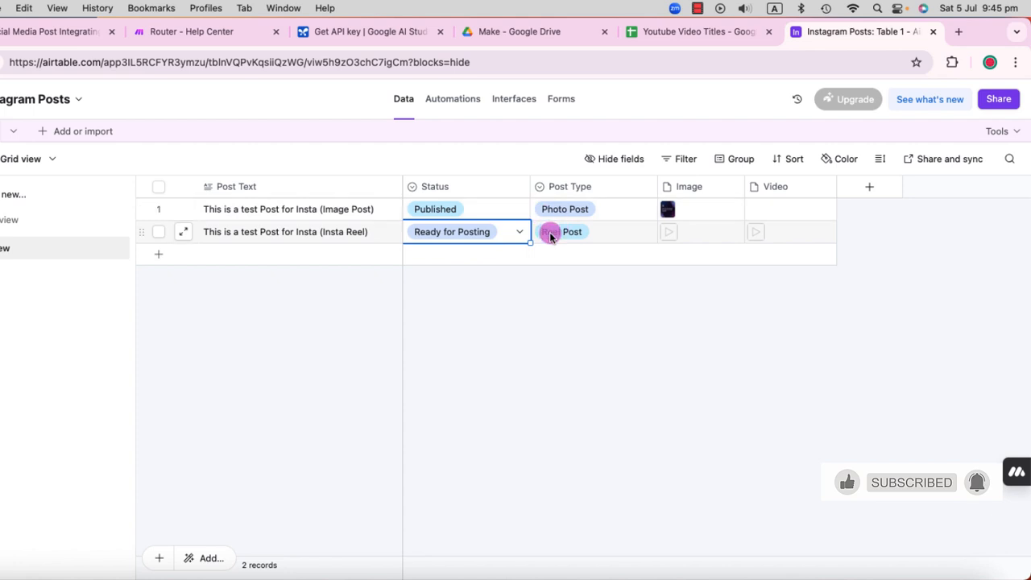
pyautogui.click(51, 33)
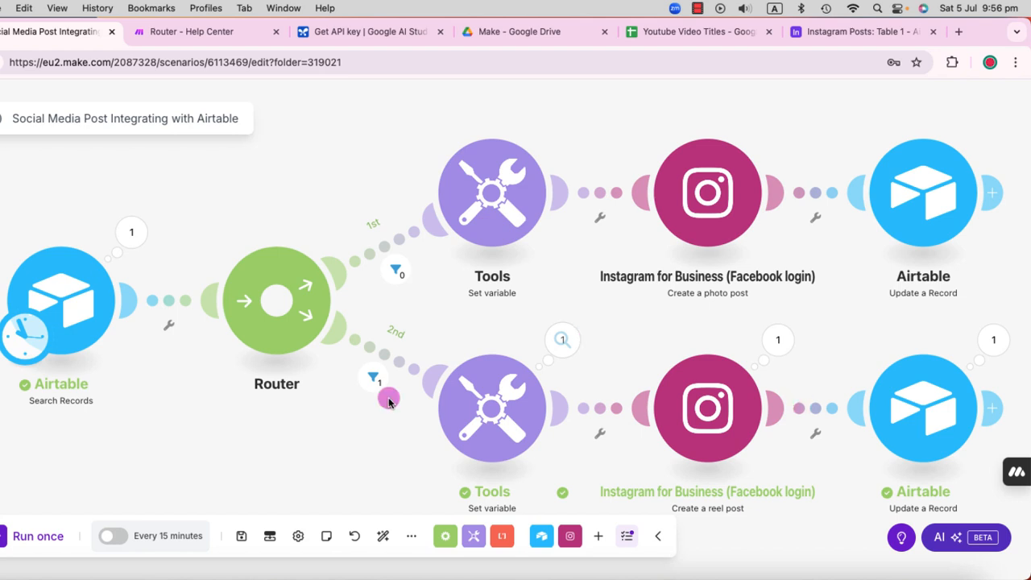
pyautogui.click(442, 578)
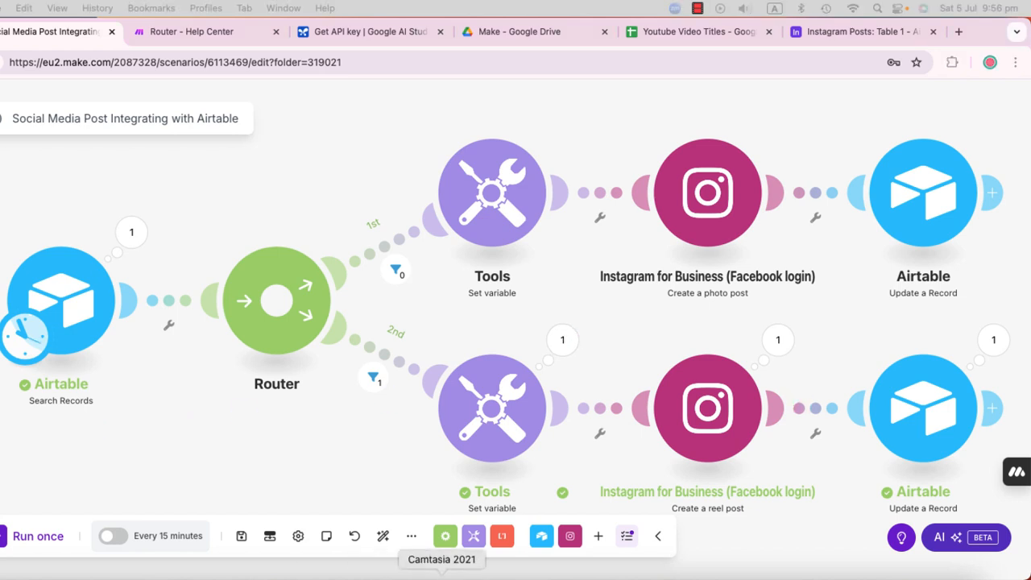
# Review the second route's Post Type filter condition and inspect the route's filter results.
pyautogui.click(382, 360)
pyautogui.click(381, 357)
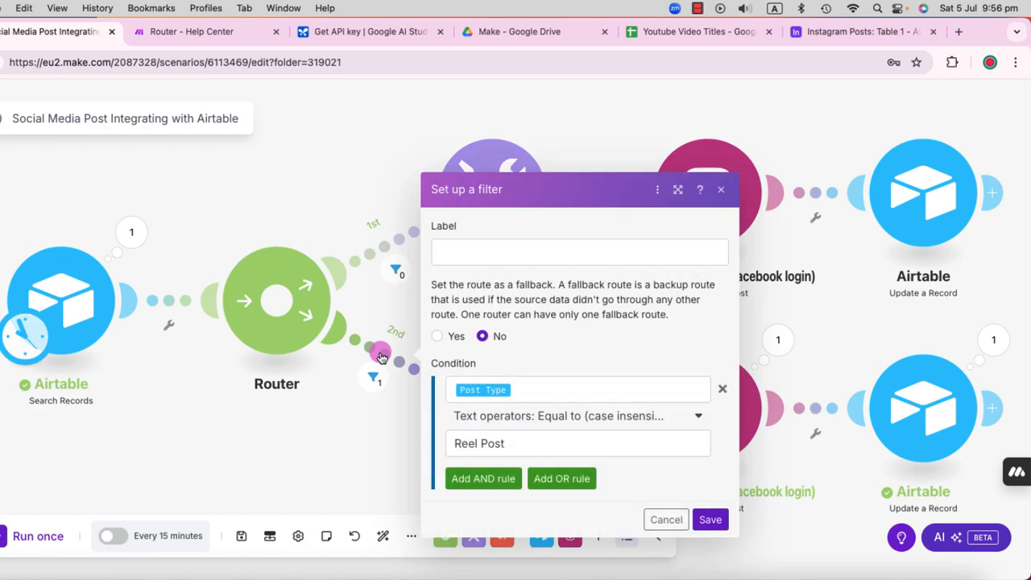
pyautogui.moveTo(479, 387); pyautogui.dragTo(514, 389)
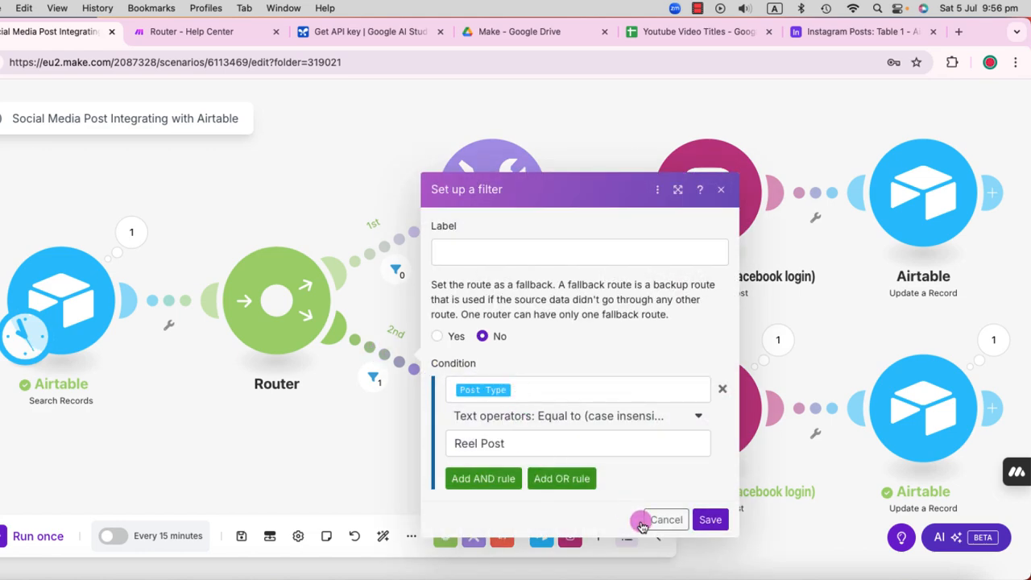
pyautogui.click(709, 519)
pyautogui.click(374, 382)
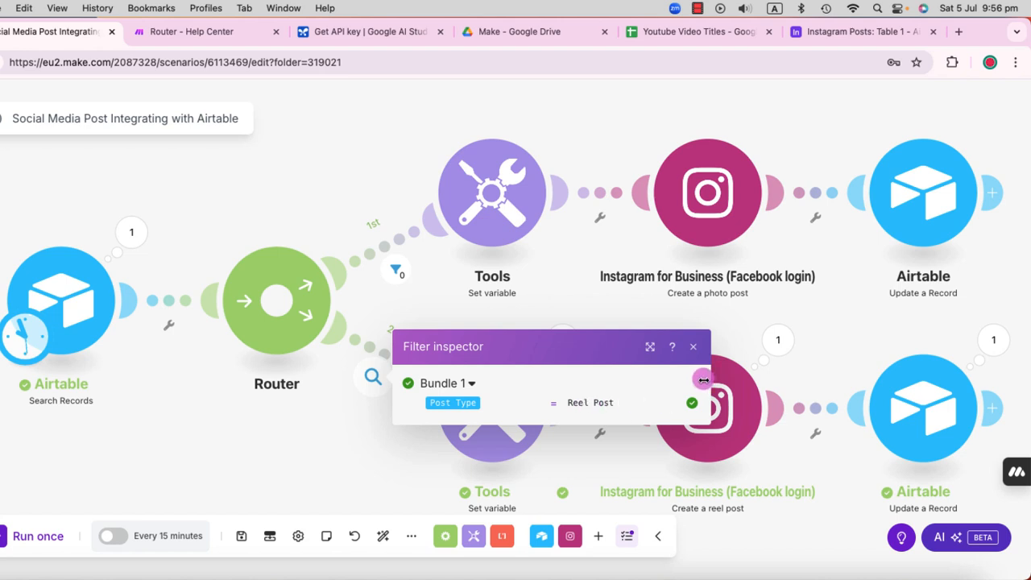
pyautogui.click(694, 352)
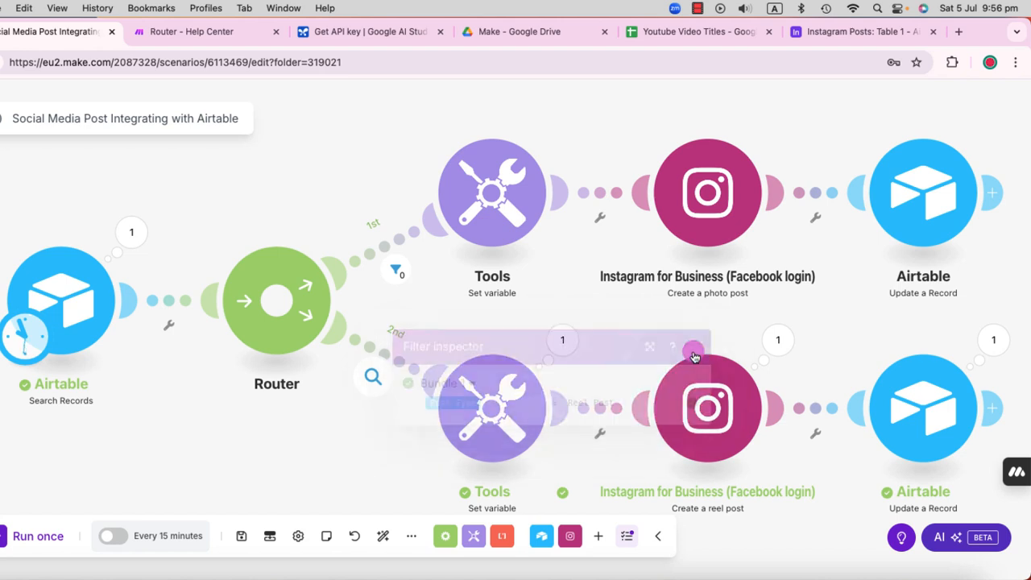
# Check the reel post record's Status in Airtable and inspect the run details of the second route's Update a Record module in Make.
pyautogui.click(831, 40)
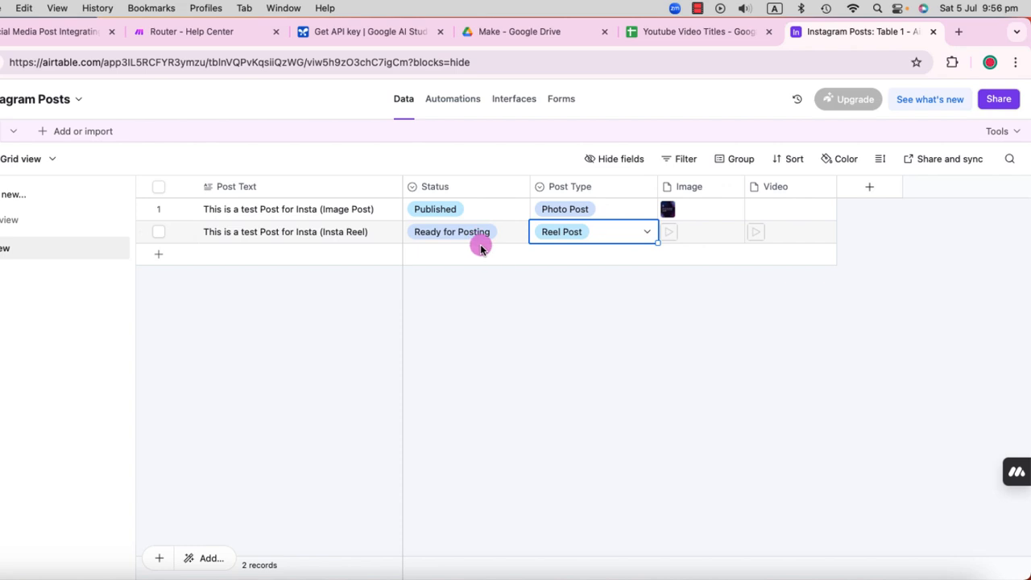
pyautogui.click(69, 36)
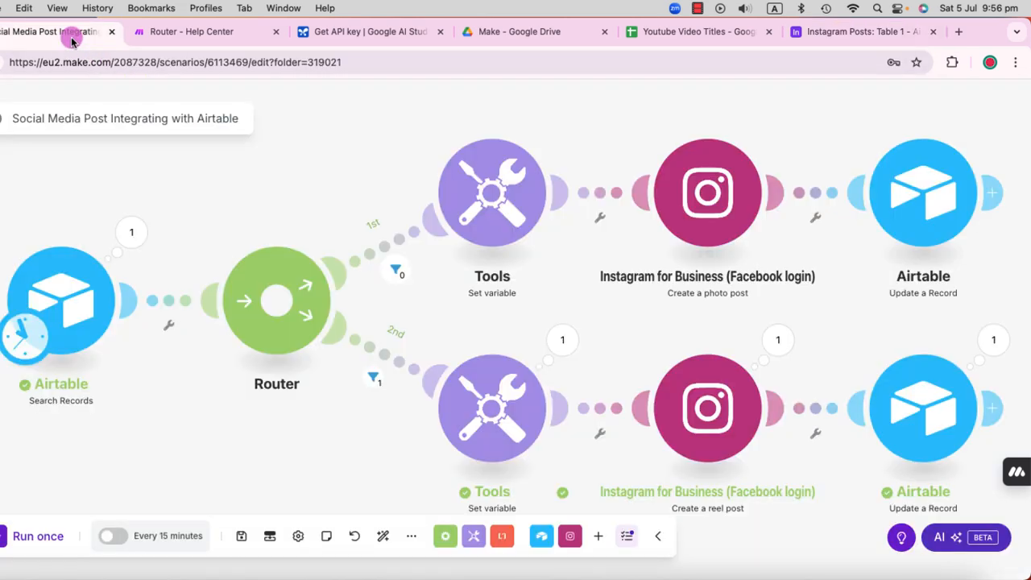
pyautogui.click(995, 343)
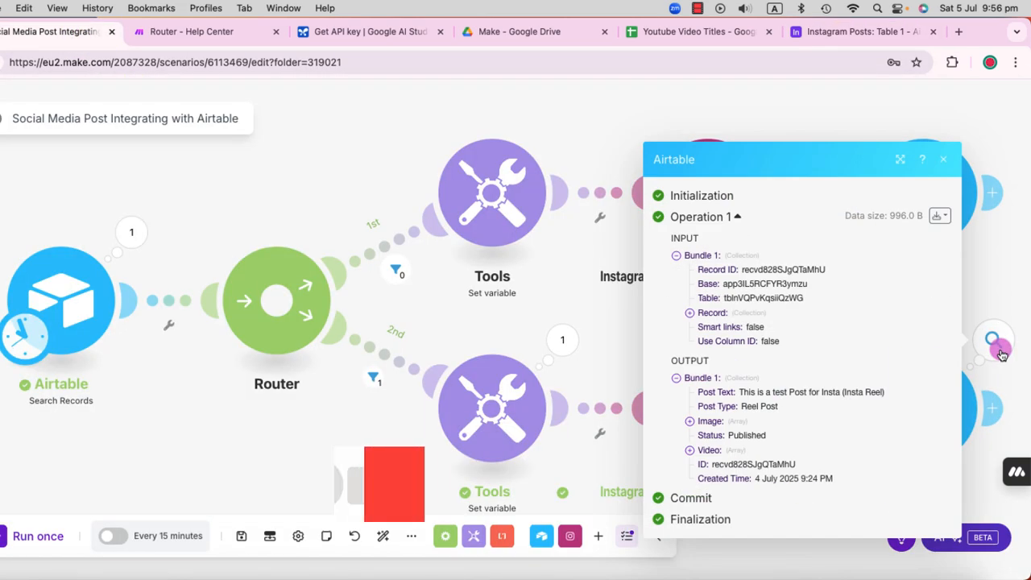